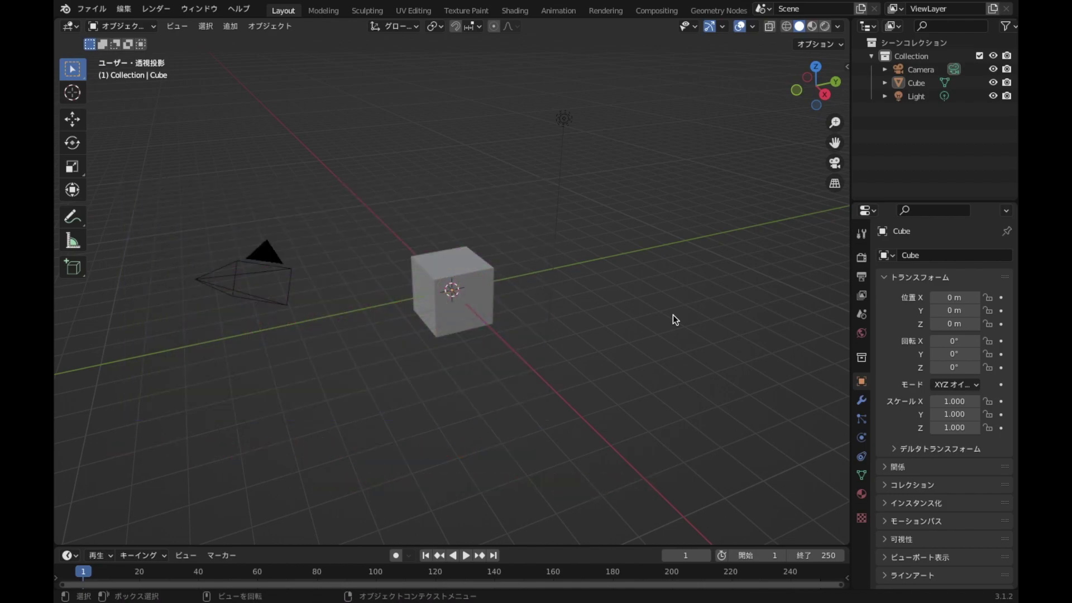
Delete the default cube, camera and light, then paste in the copied logo, ring, sphere and camera
key(a)
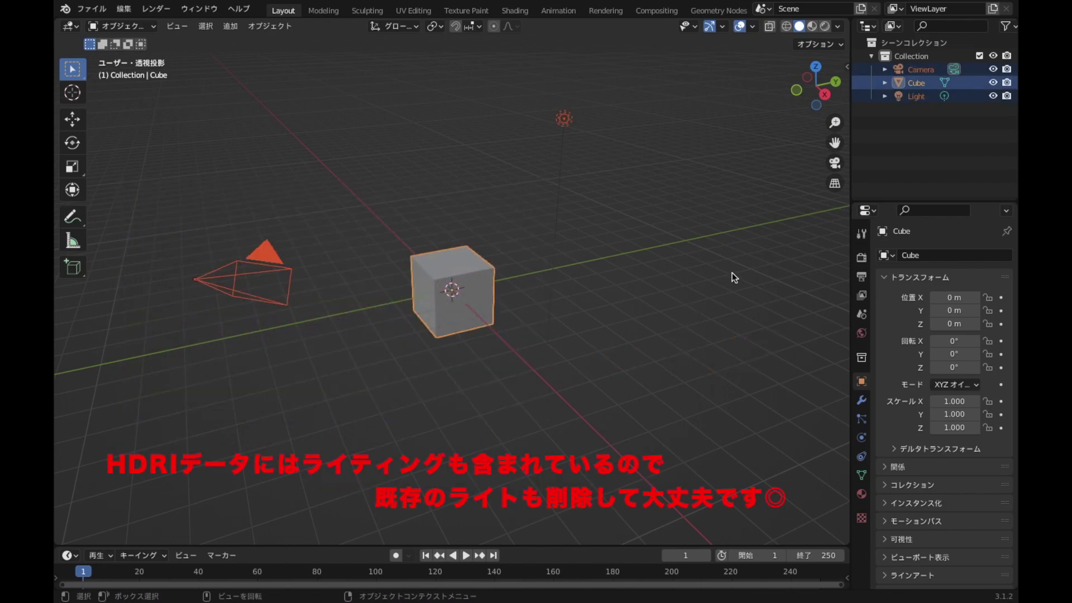
key(x)
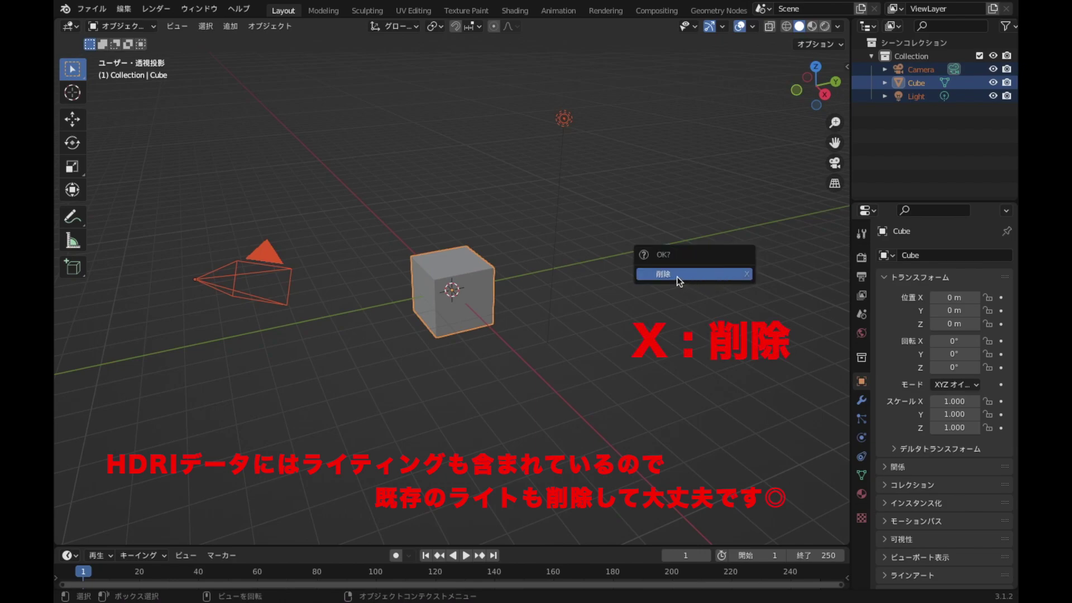
click(679, 275)
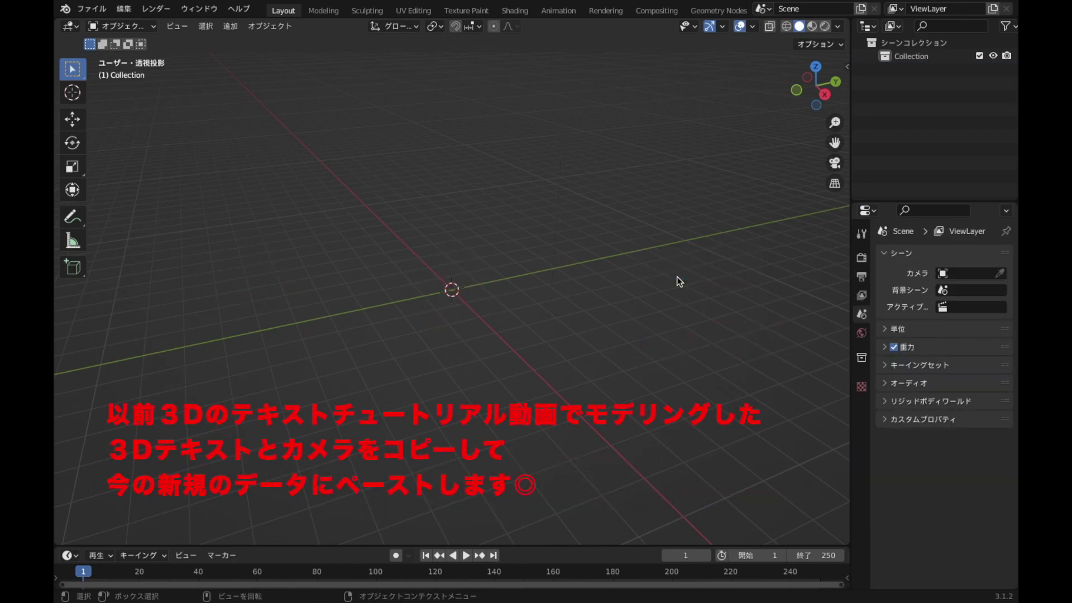
key(ctrl+v)
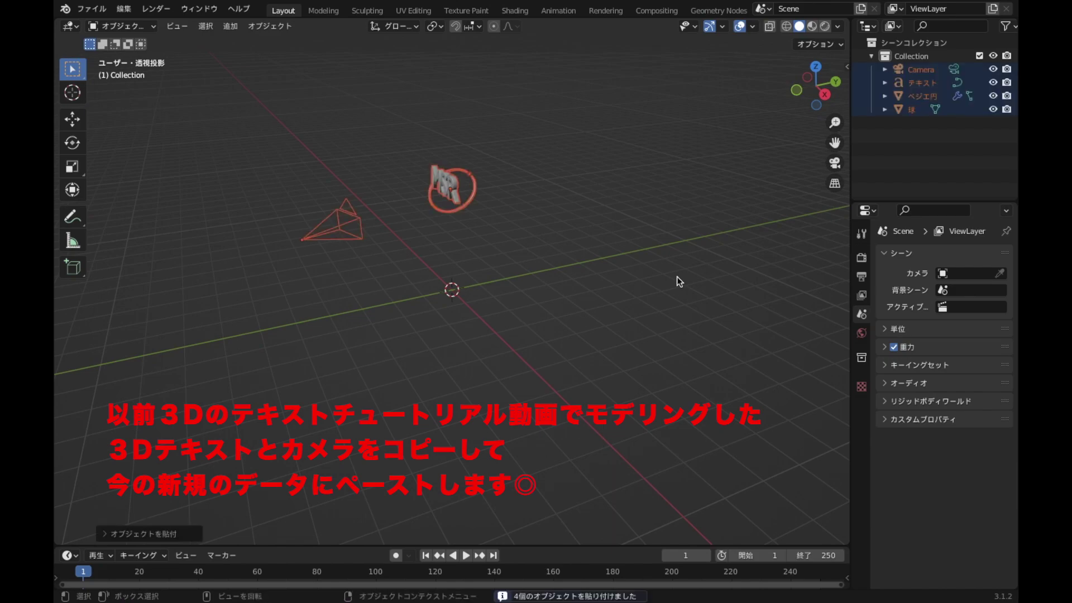
Frame the pasted MSR logo in the viewport and select the MSR text object
mouse_move(491, 376)
middle_down()
mouse_move(649, 425)
mouse_move(504, 440)
middle_up()
click(504, 440)
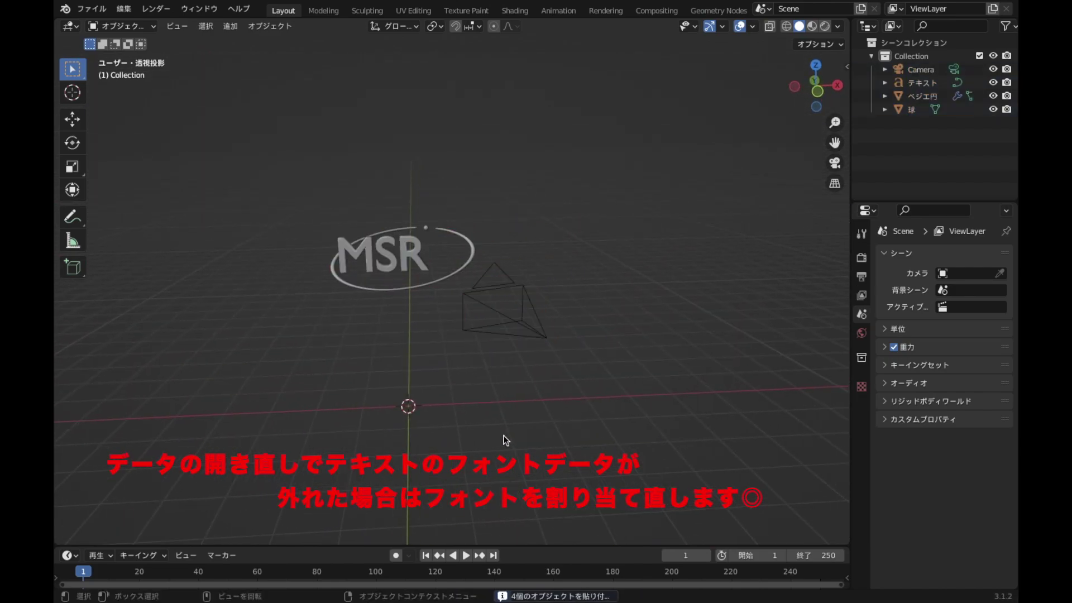
scroll(464, 347, up, 3)
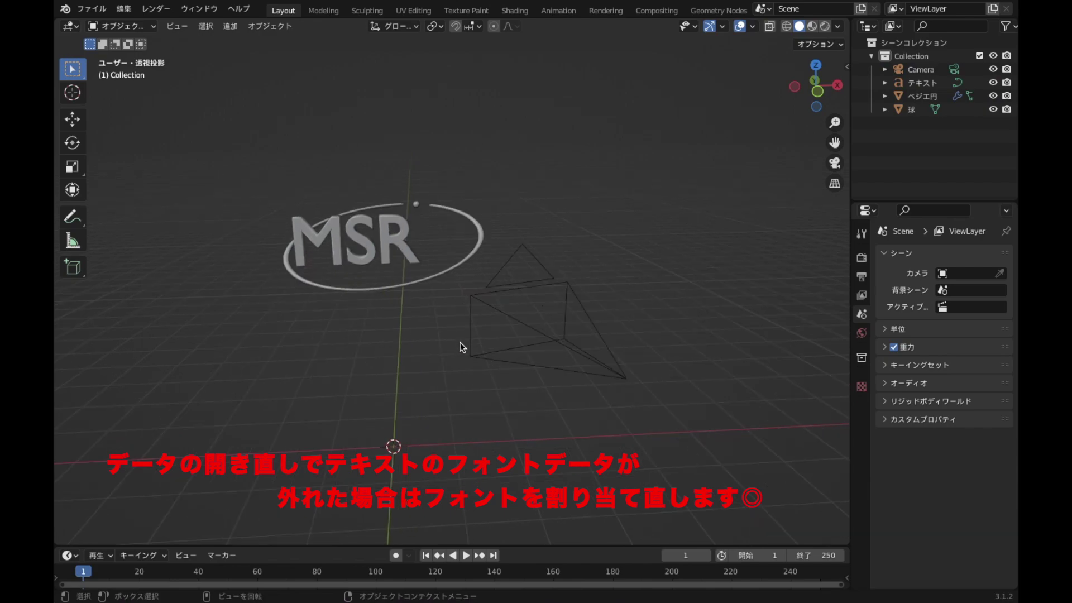
middle_drag(440, 353, 493, 412)
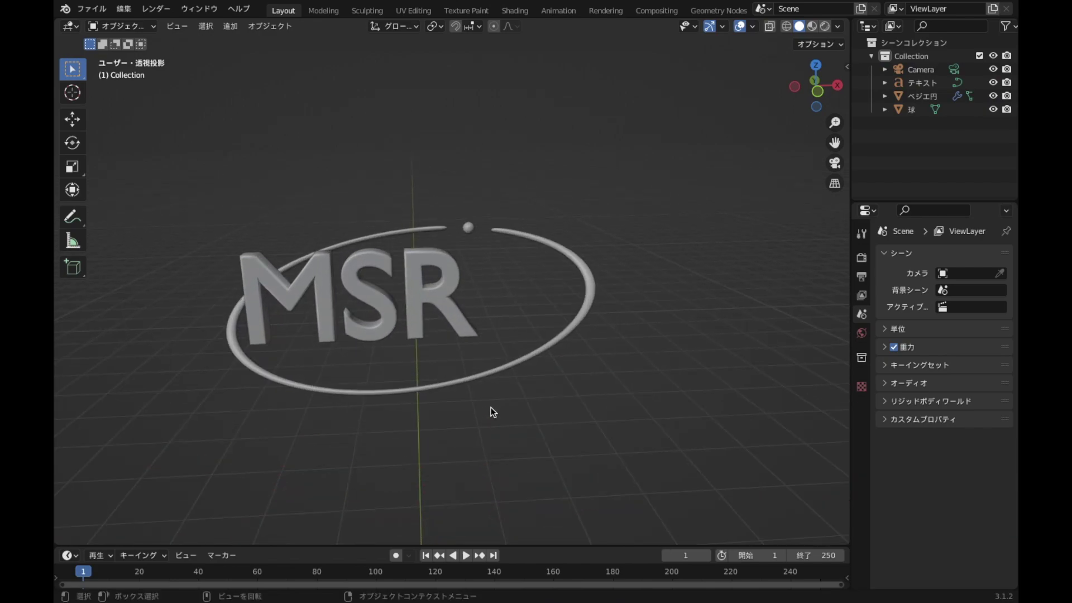
click(441, 300)
middle_drag(698, 389, 706, 373)
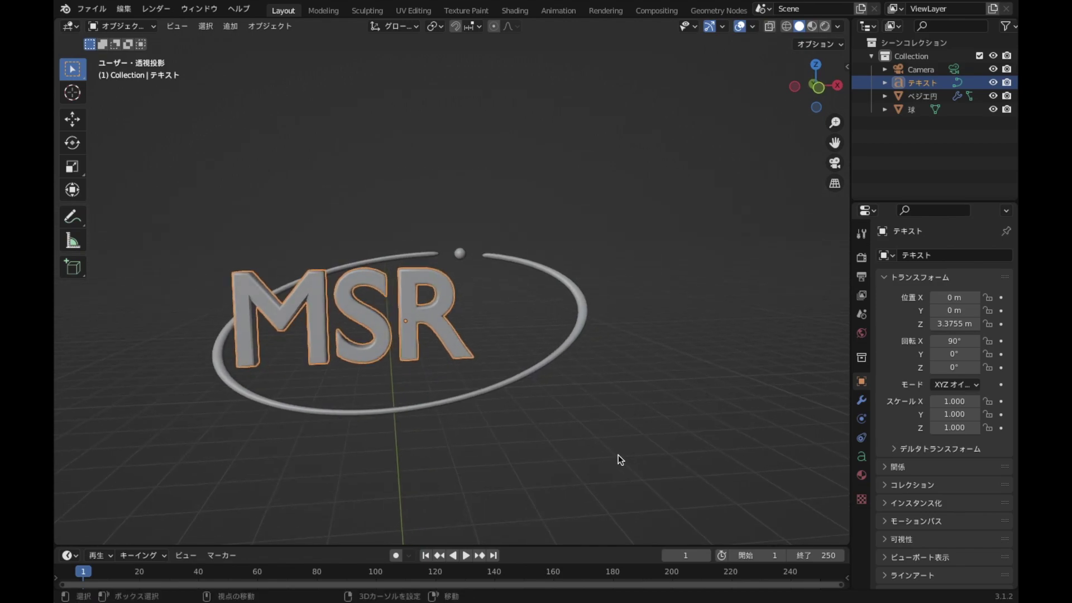
middle_drag(627, 454, 664, 411)
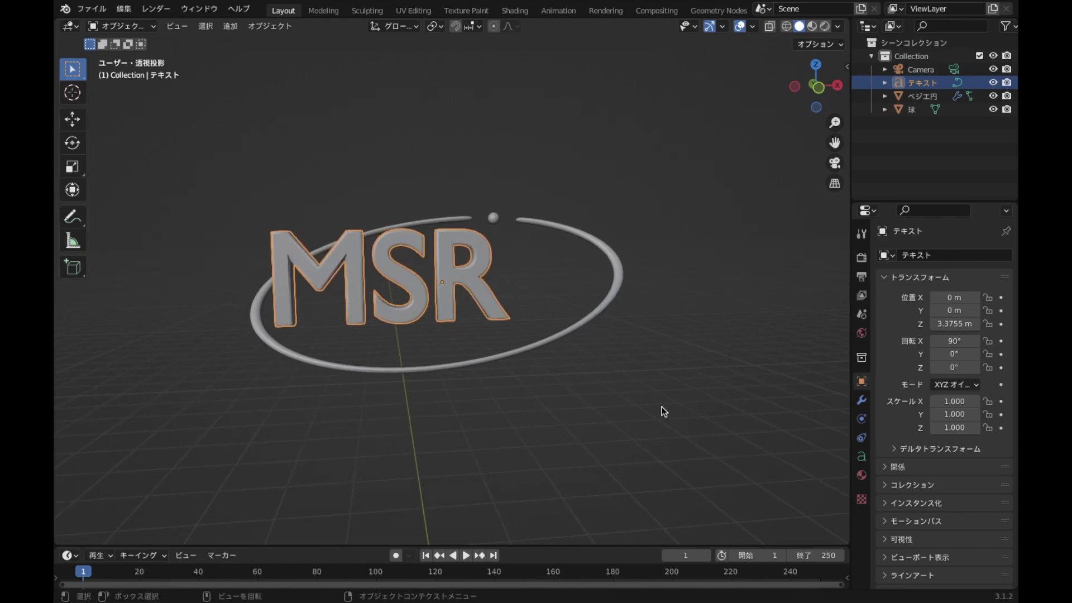
Replace the MSR text's Regular font with BANANASP.TTF (PT Banana Split Normal)
click(860, 459)
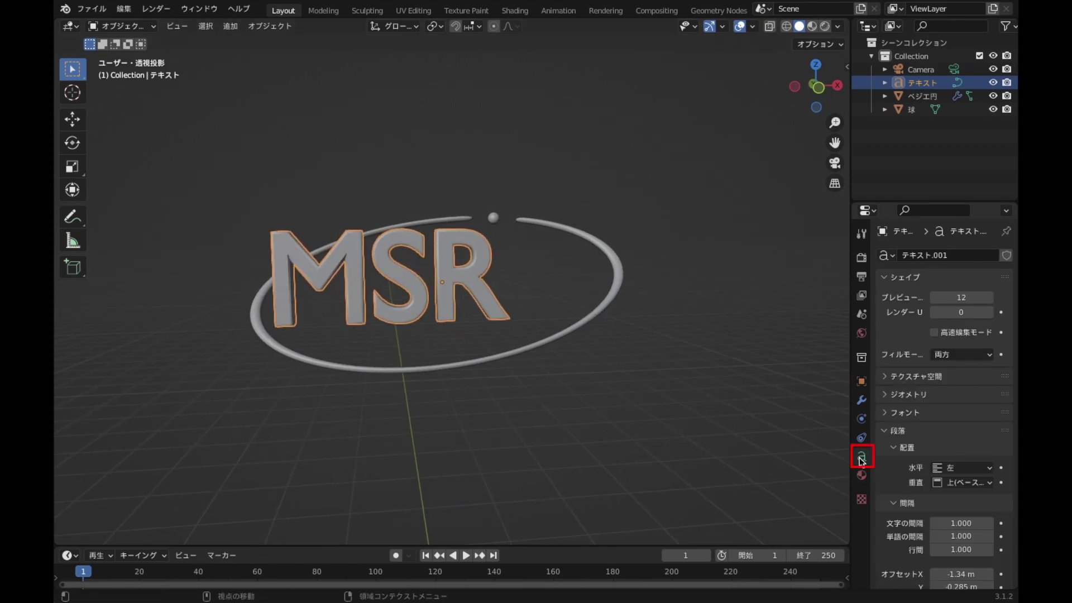
scroll(937, 435, down, 2)
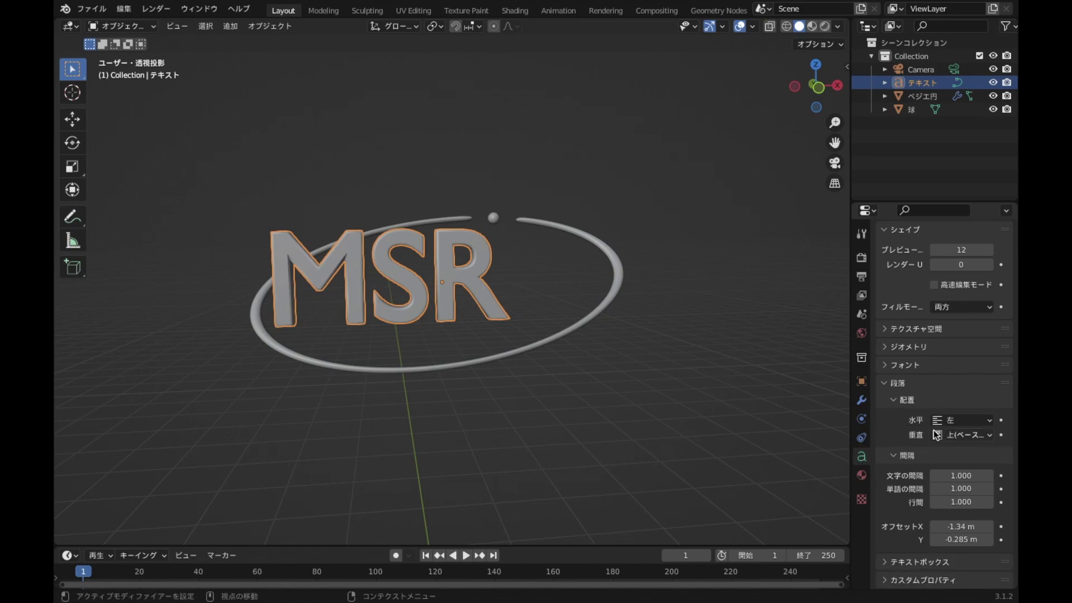
click(887, 368)
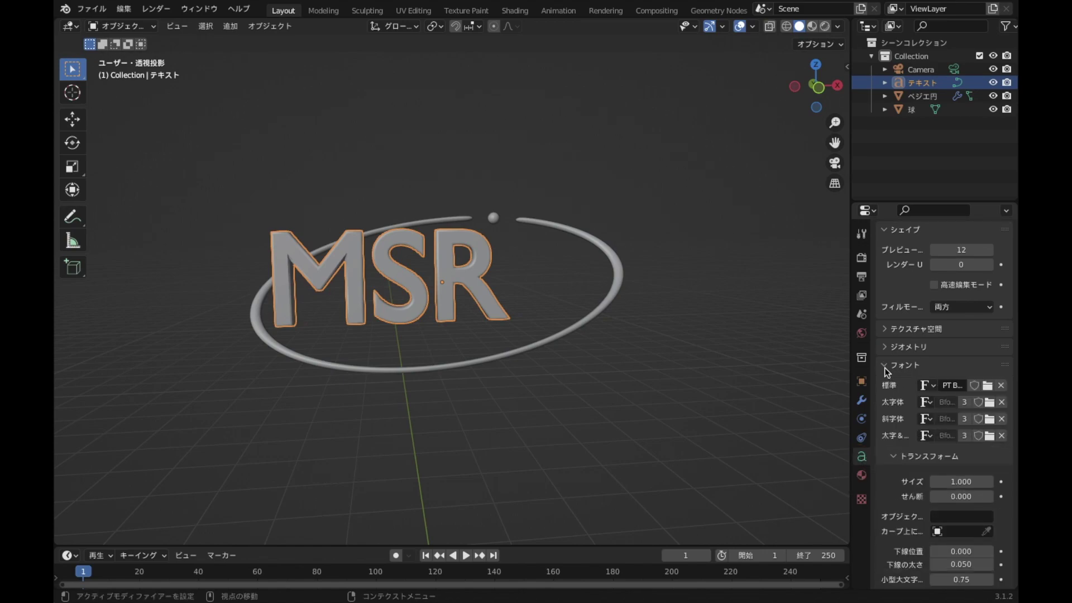
click(1002, 386)
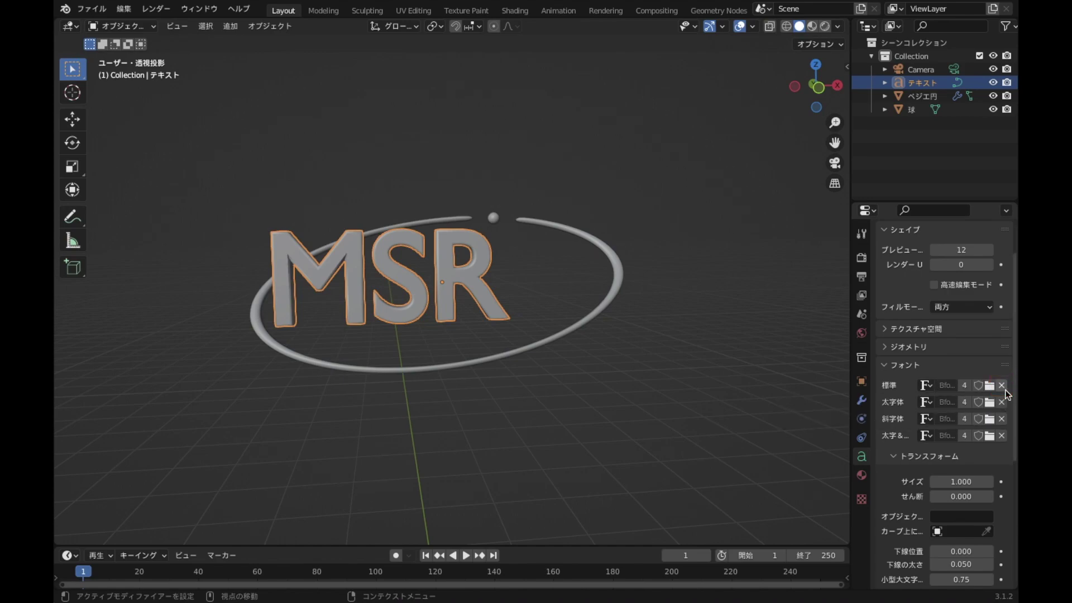
click(990, 386)
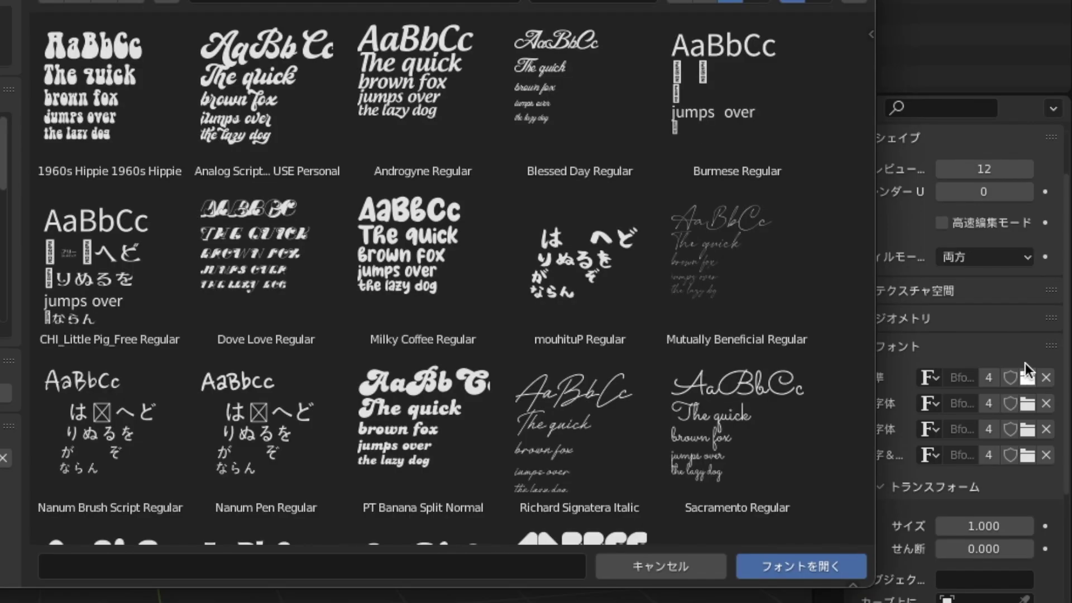
scroll(625, 458, down, 3)
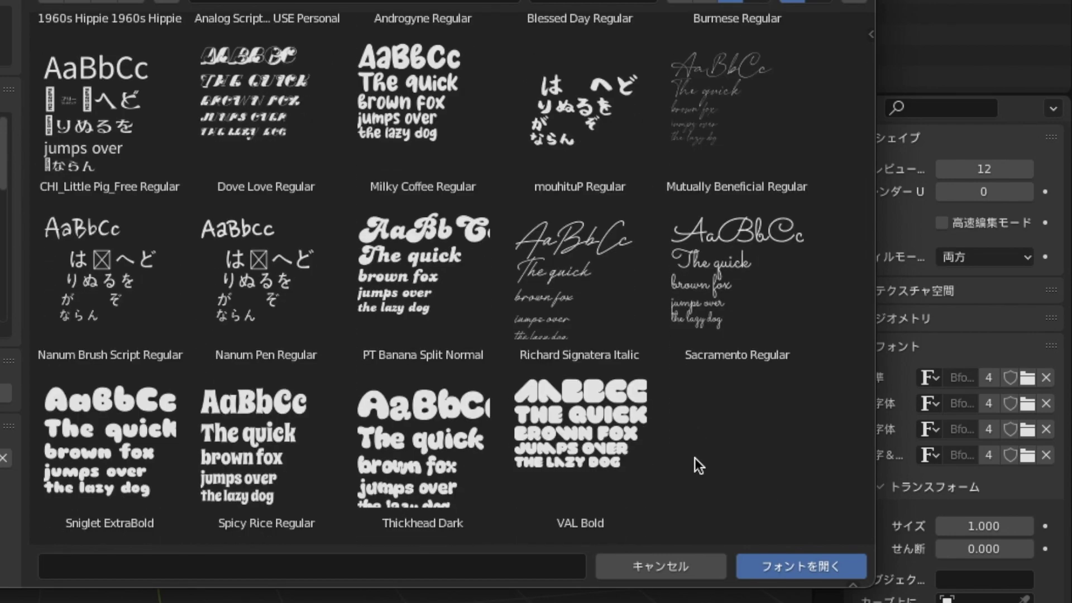
click(407, 259)
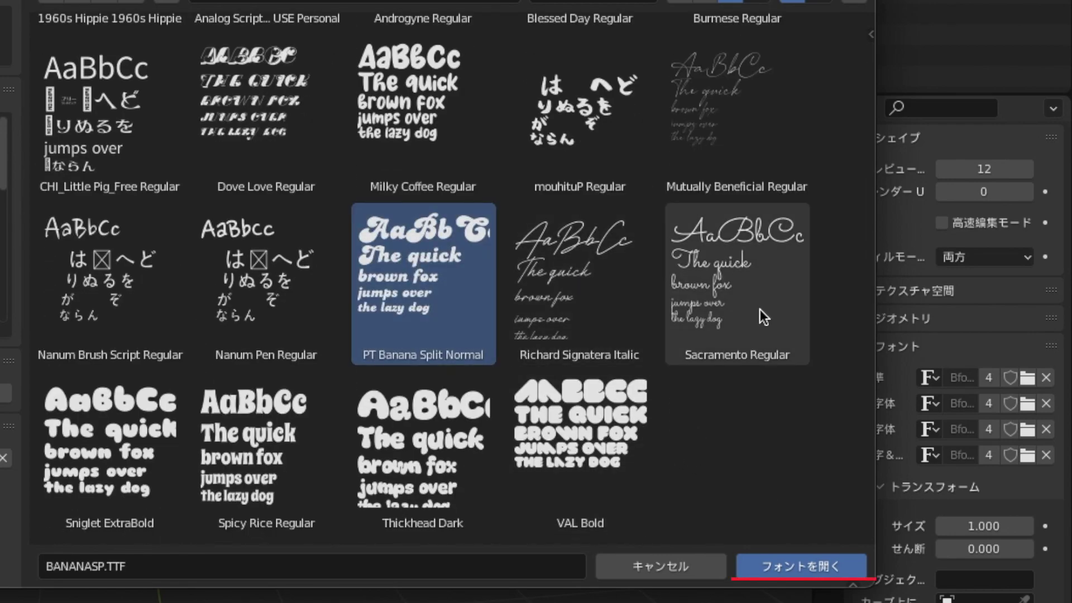
click(763, 565)
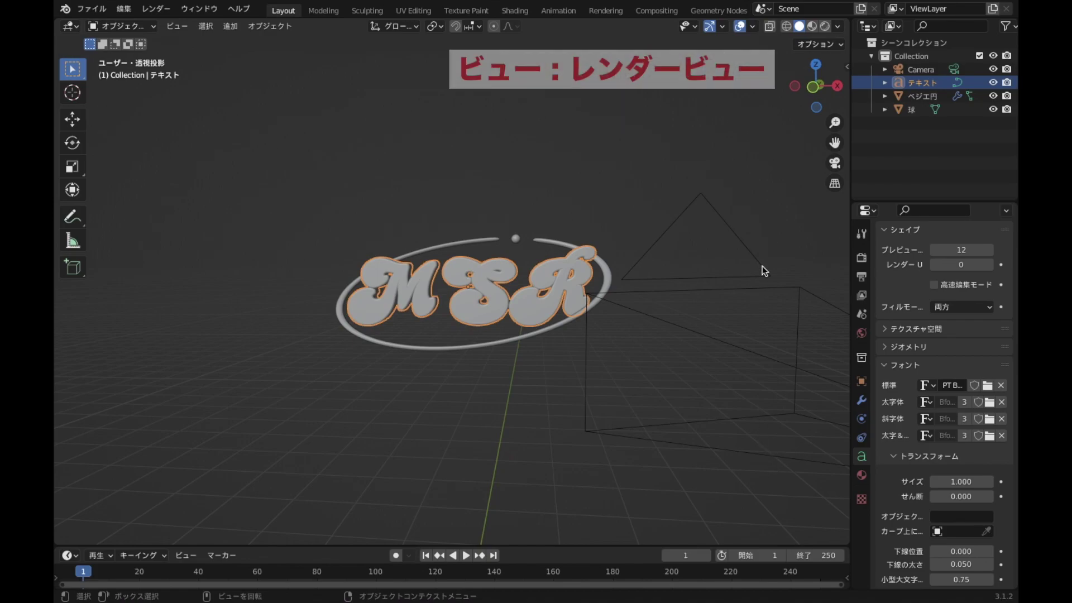
Switch to Rendered shading and drive the World colour with an Environment Texture node
click(825, 27)
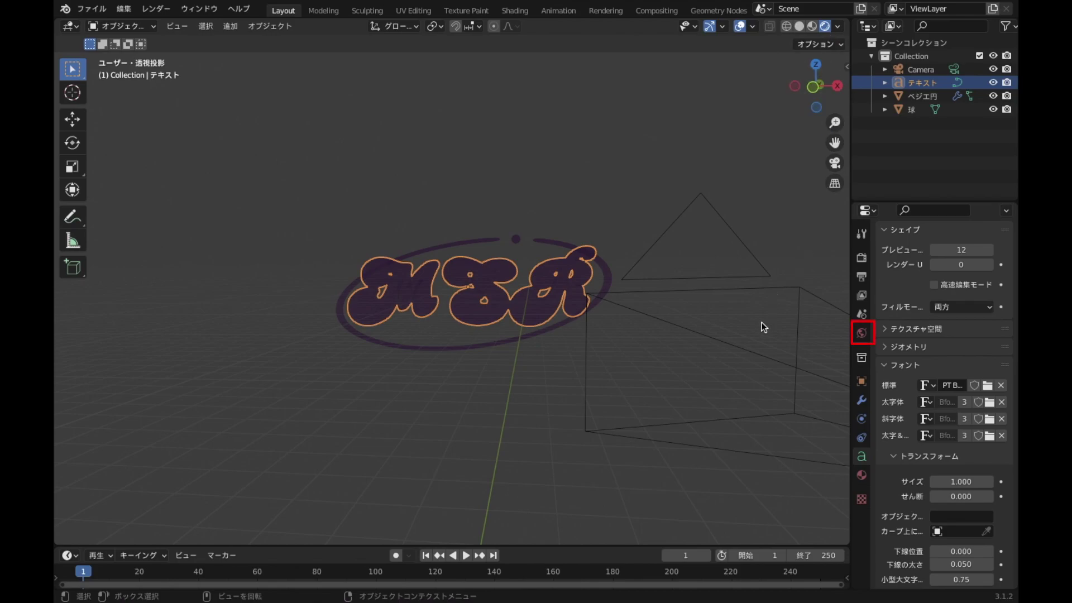
click(862, 334)
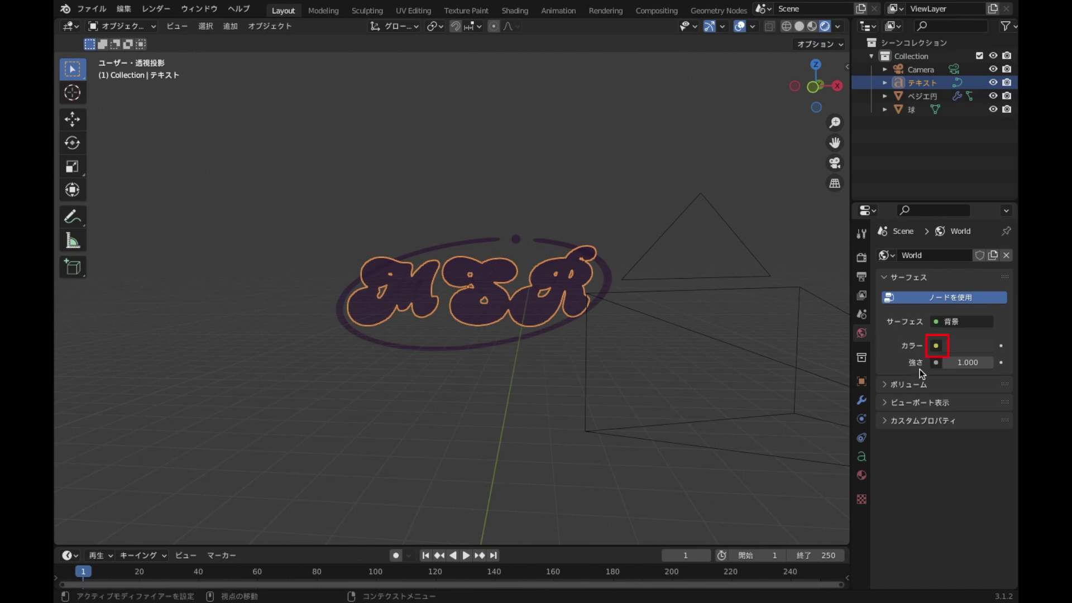
click(936, 346)
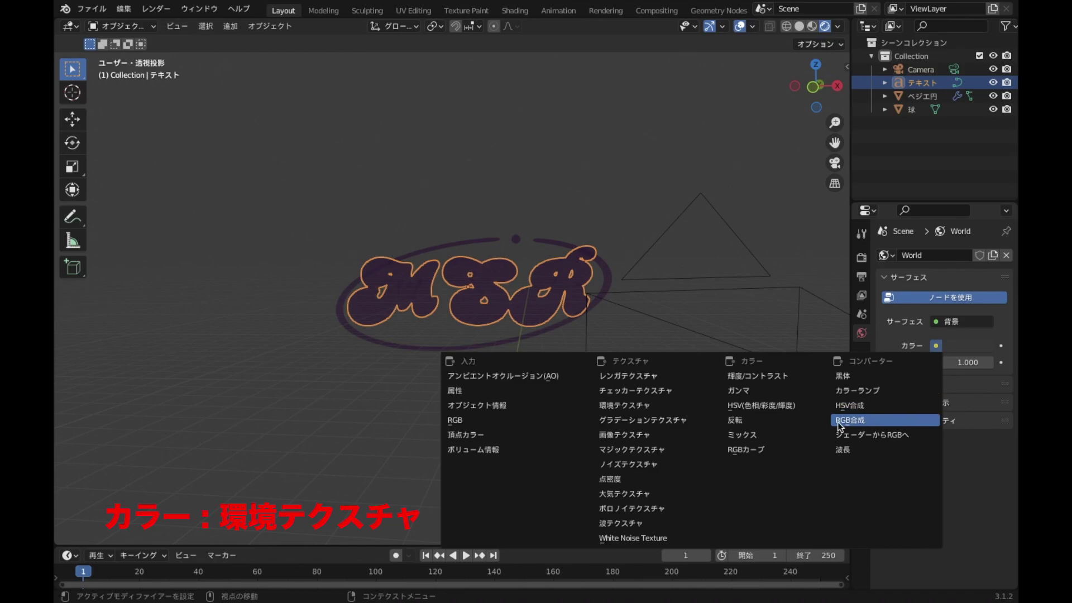
click(665, 409)
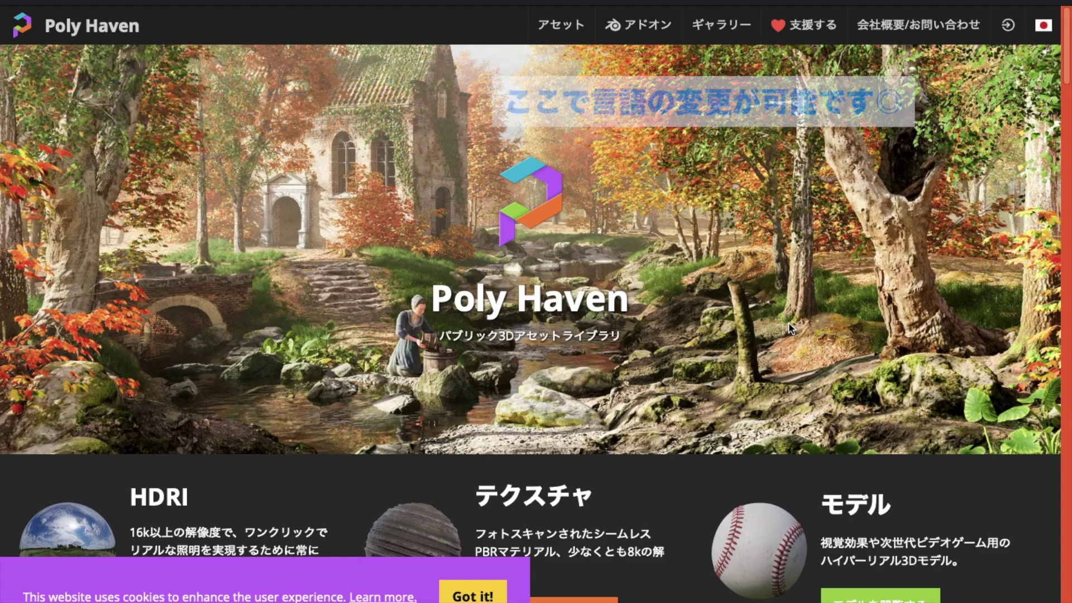
Open Poly Haven's HDRI library
click(1048, 42)
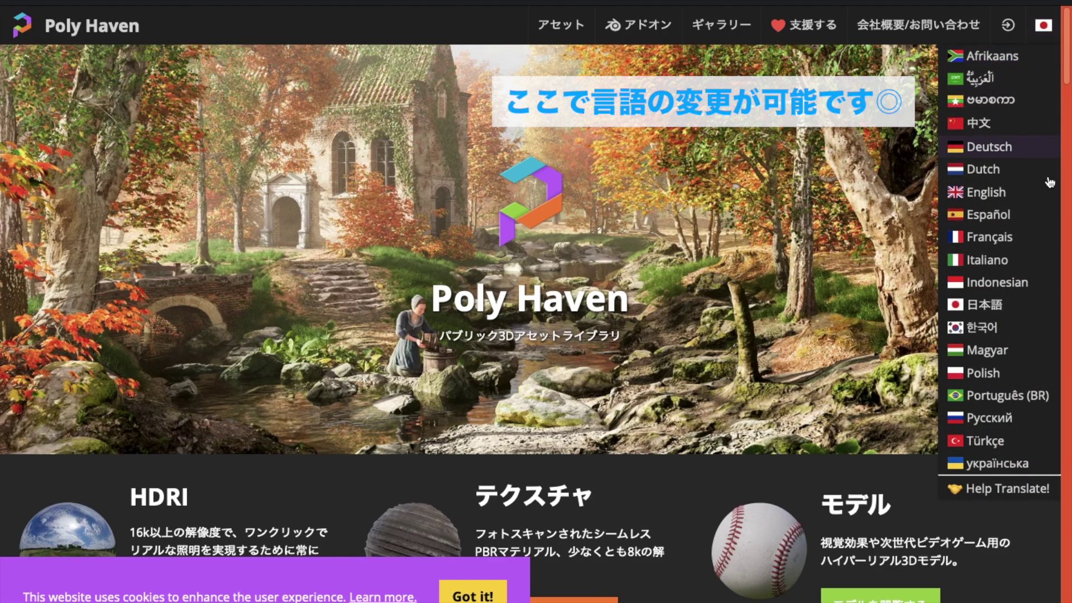
scroll(456, 338, down, 5)
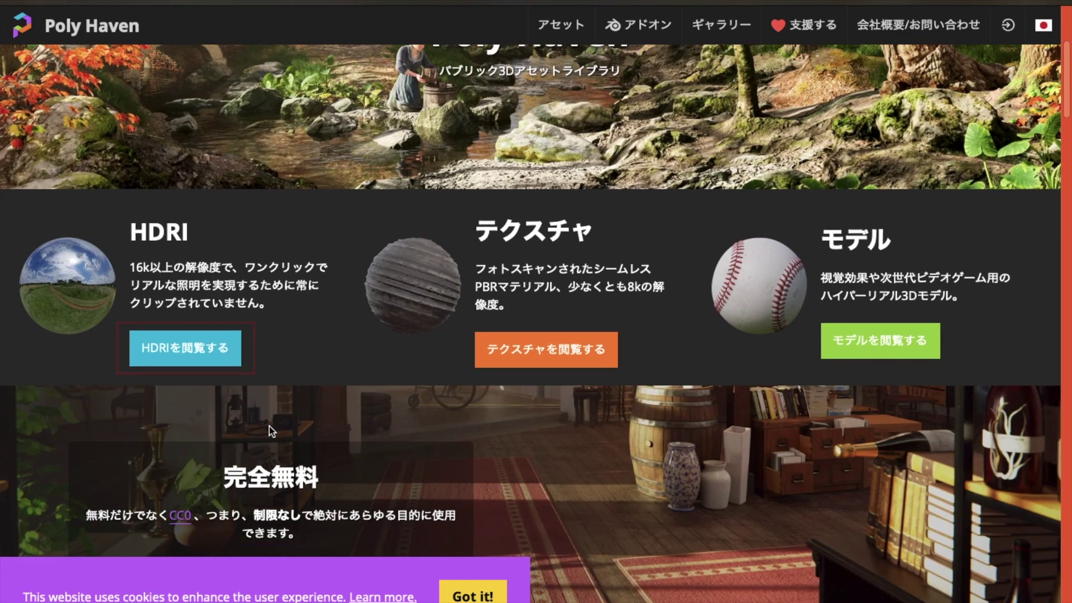
click(195, 360)
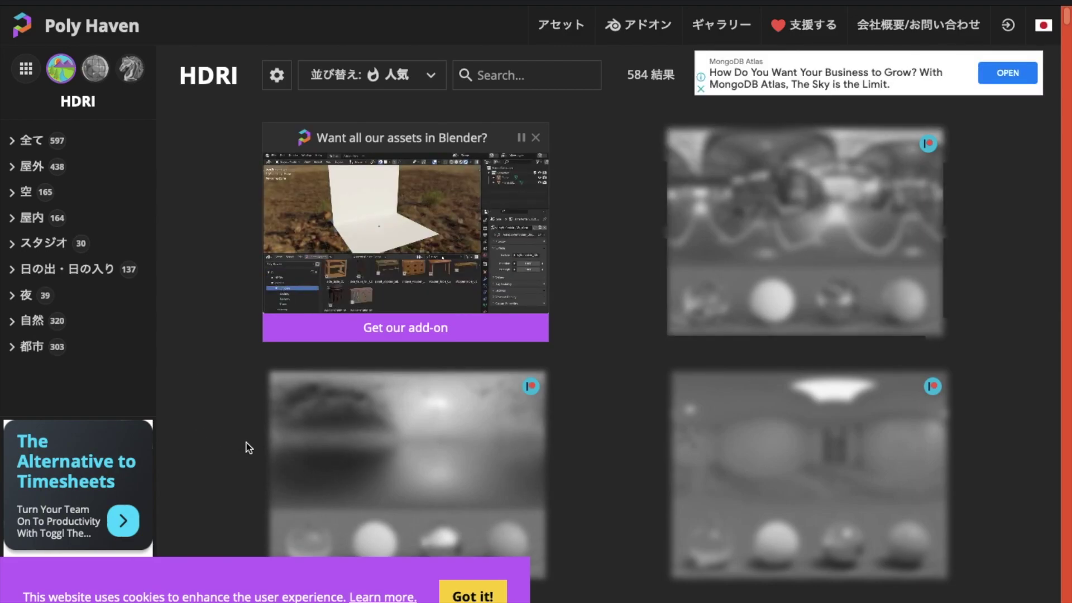
scroll(244, 445, down, 1)
scroll(249, 447, down, 2)
scroll(249, 447, down, 5)
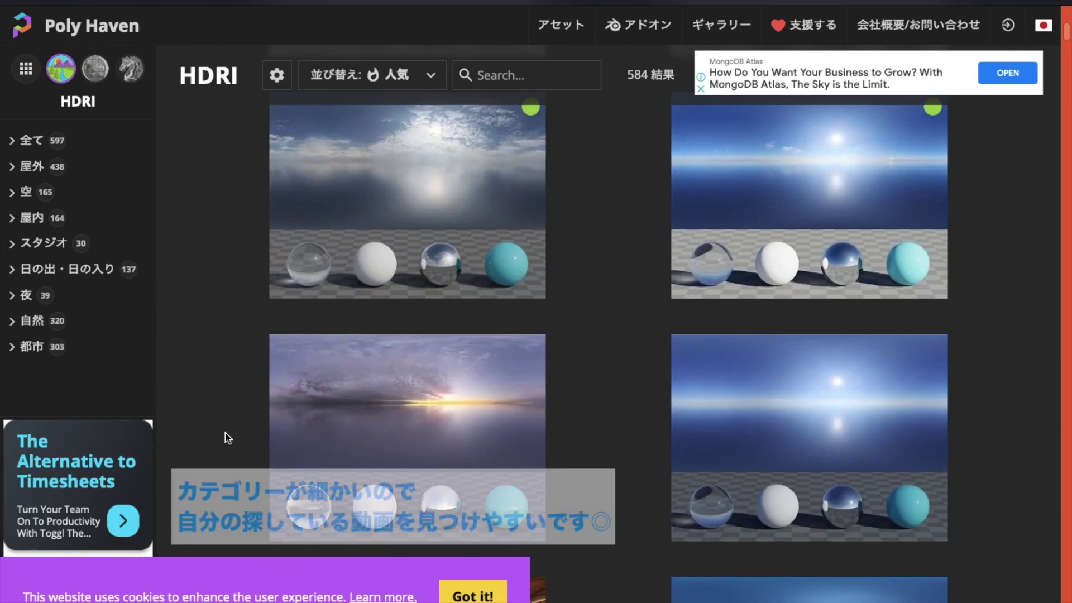
Filter the HDRIs to the 空 (Sky) category and scroll to Rustig Koppie (Pure Sky)
click(13, 173)
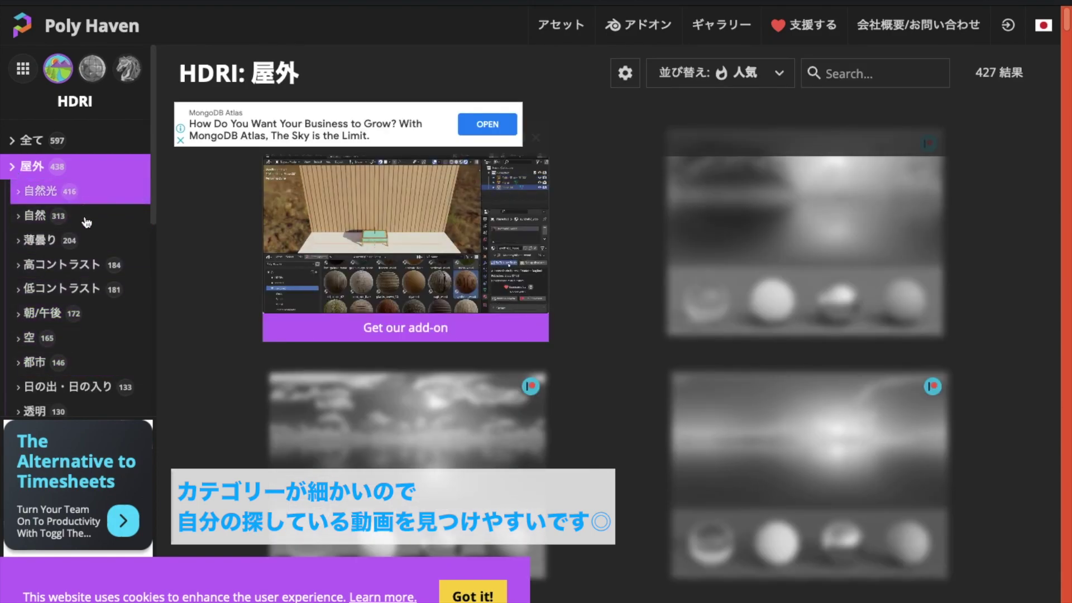
scroll(89, 279, down, 4)
scroll(97, 365, down, 3)
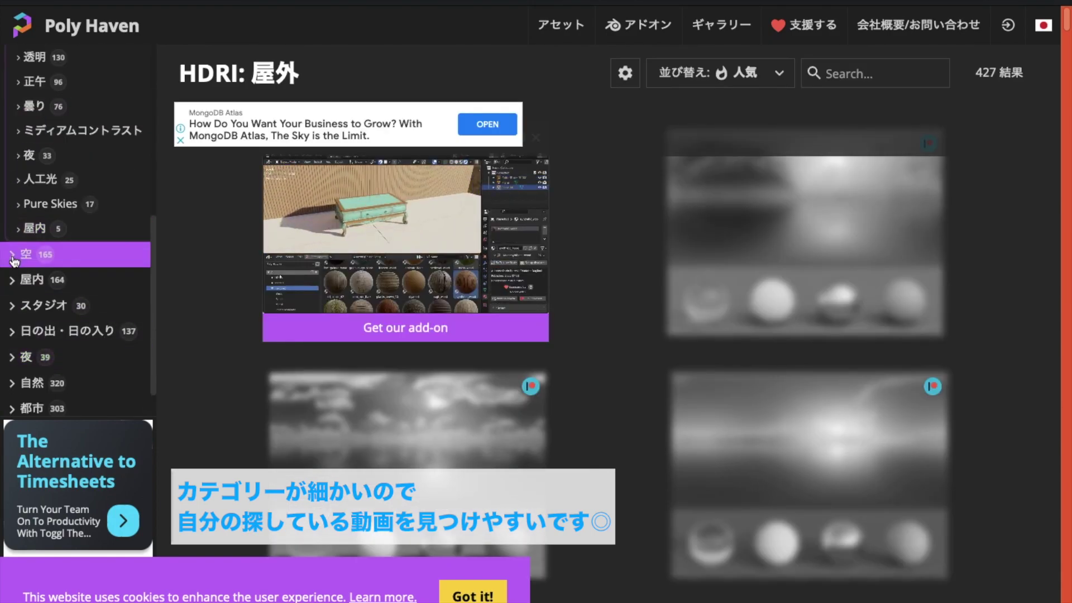
click(32, 258)
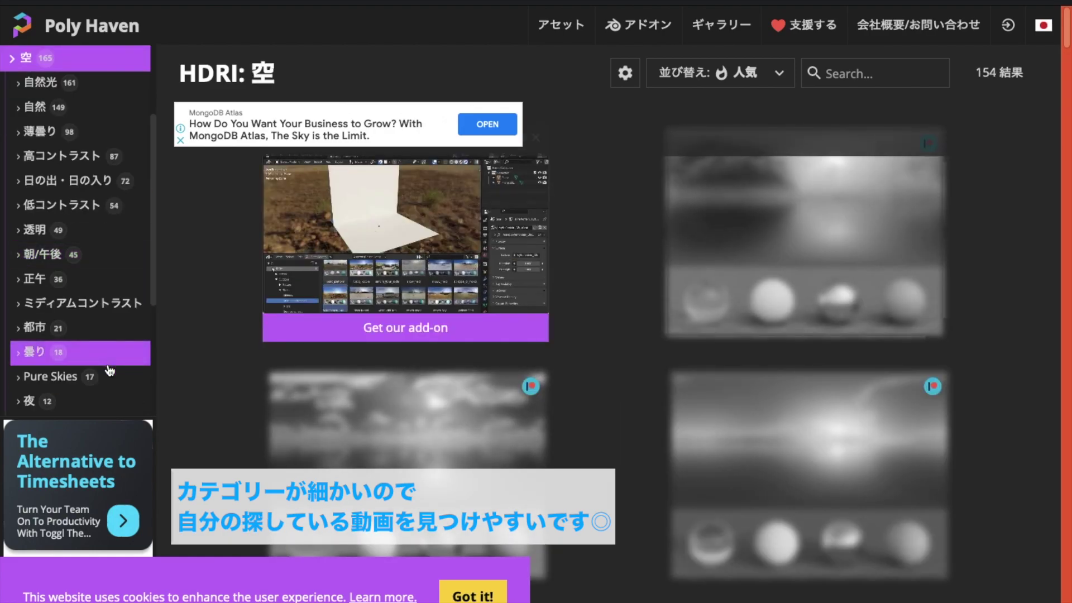
scroll(110, 370, up, 3)
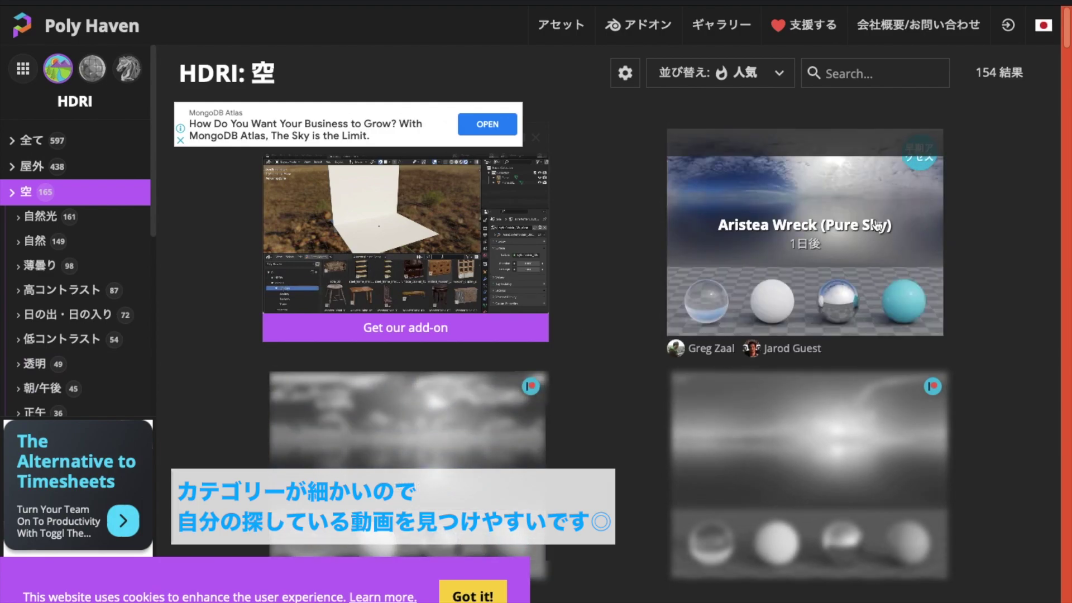
scroll(1008, 256, down, 5)
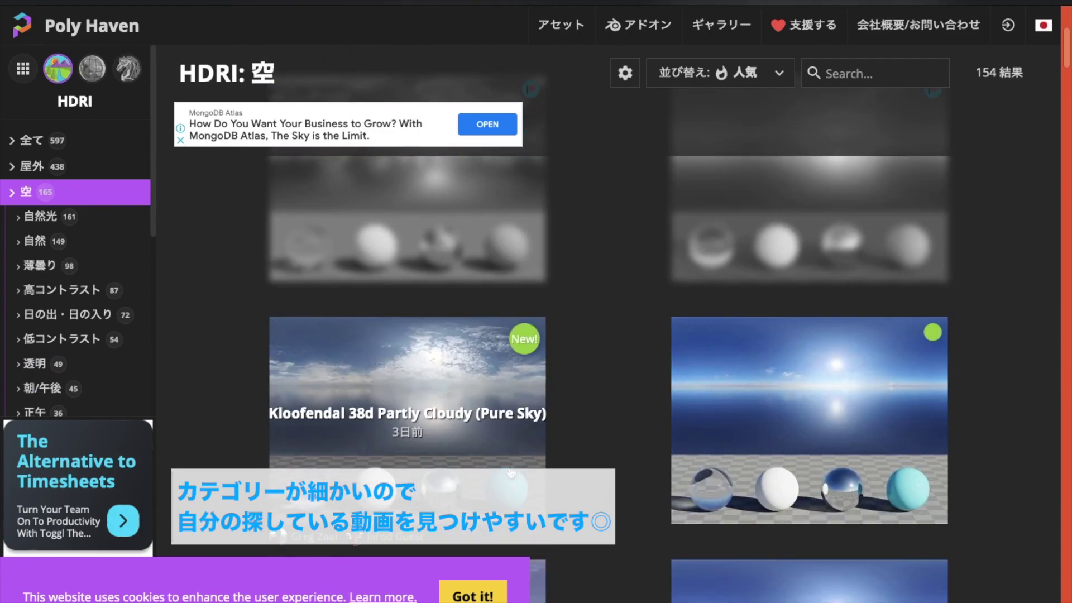
scroll(508, 464, down, 2)
scroll(508, 480, down, 1)
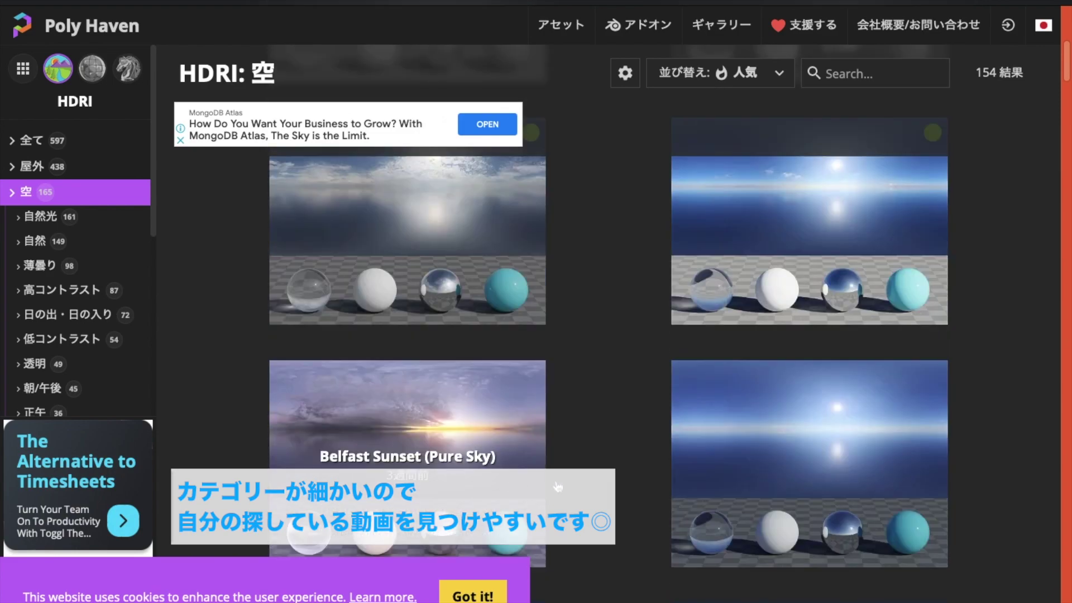
scroll(828, 367, up, 2)
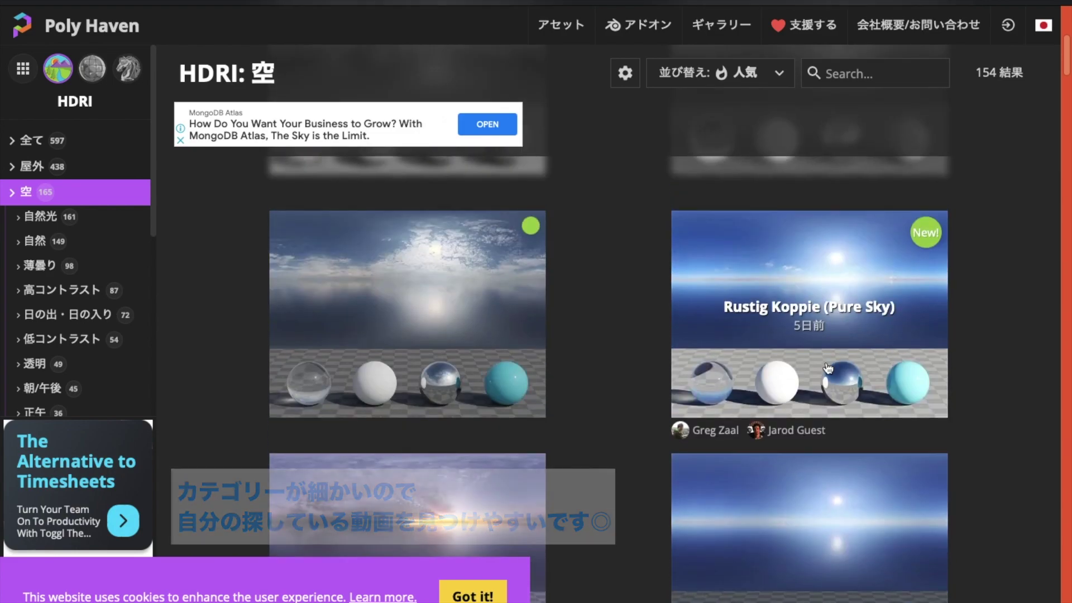
scroll(828, 367, up, 1)
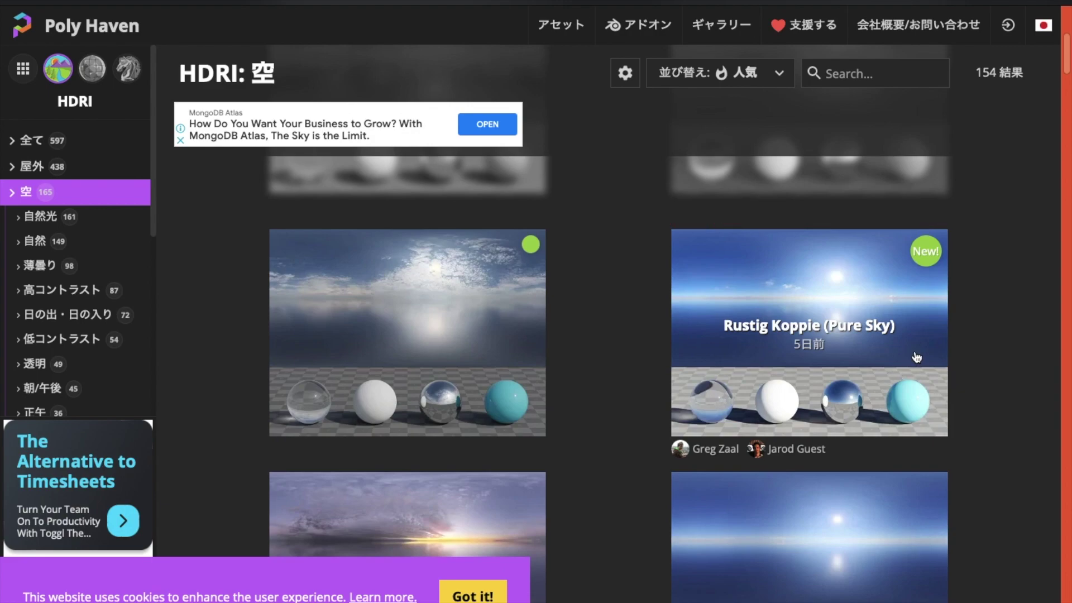
Download the Rustig Koppie (Pure Sky) HDRI at 4K resolution in HDR format
click(916, 357)
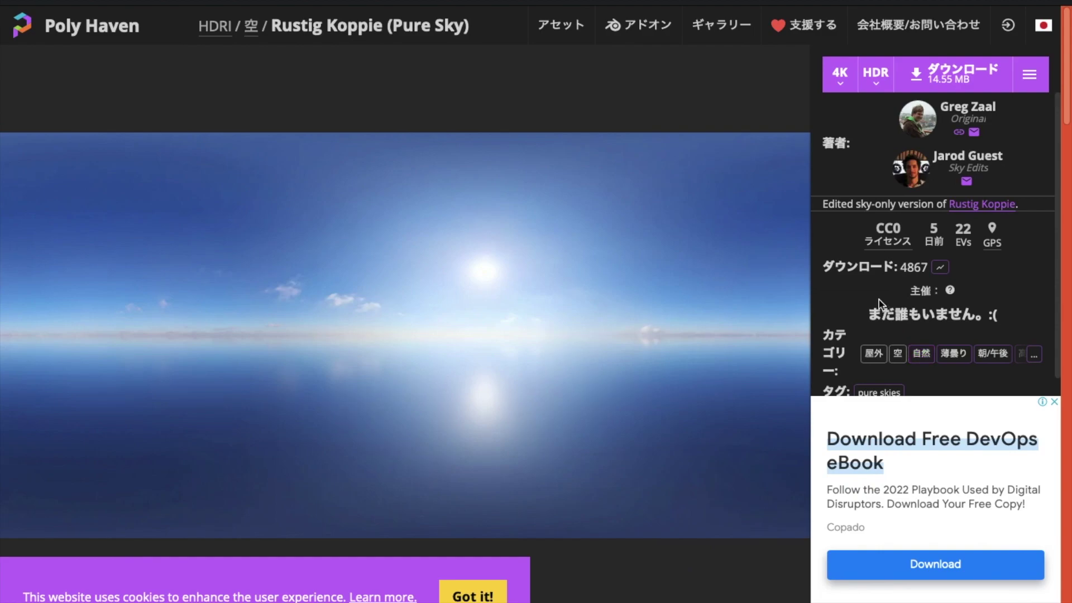
click(841, 87)
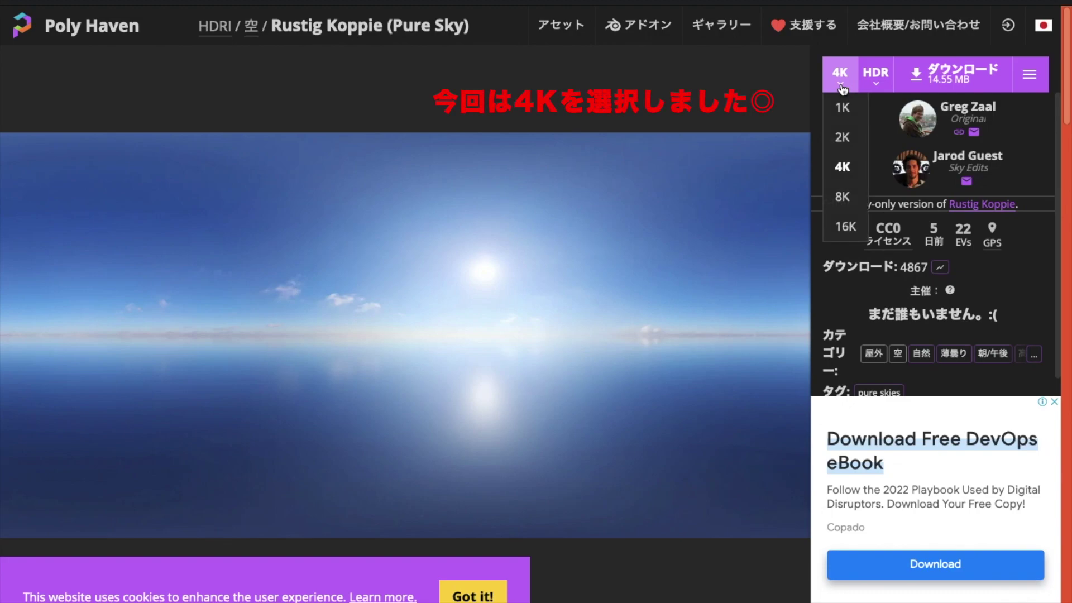
click(858, 172)
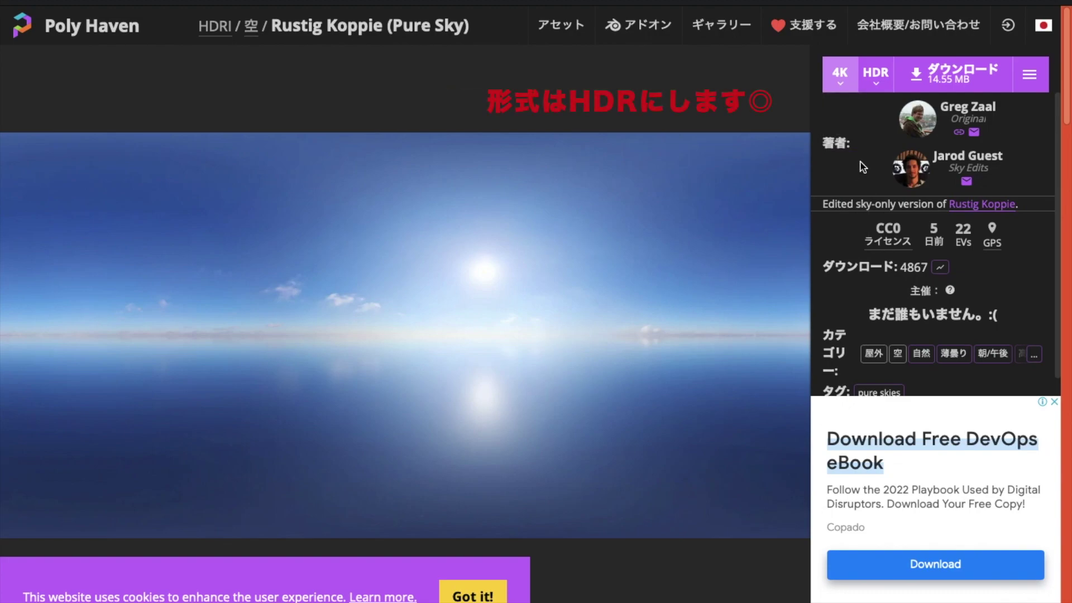
click(885, 95)
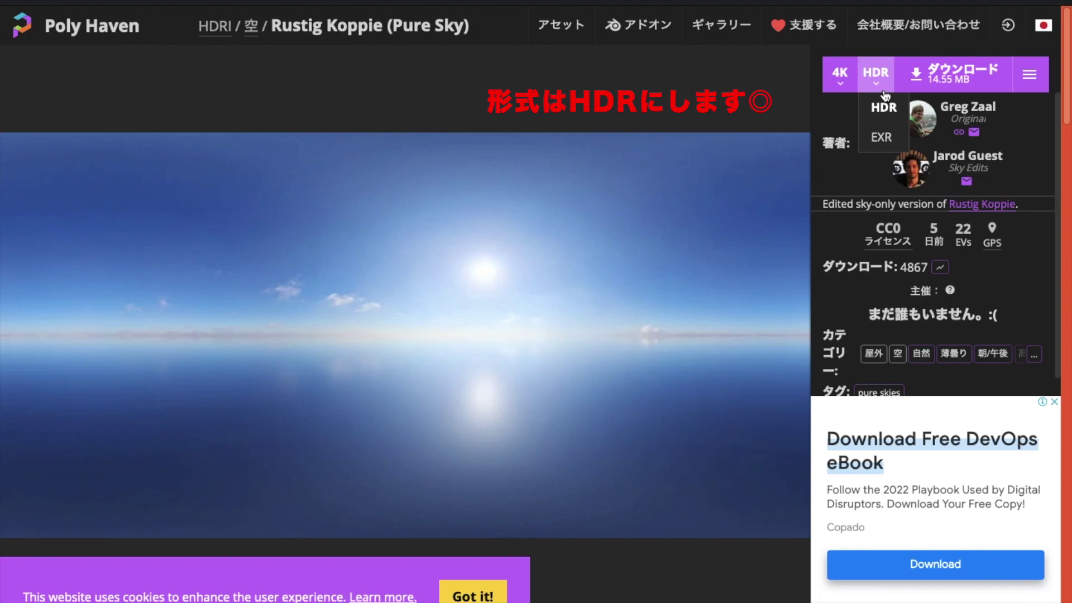
click(899, 118)
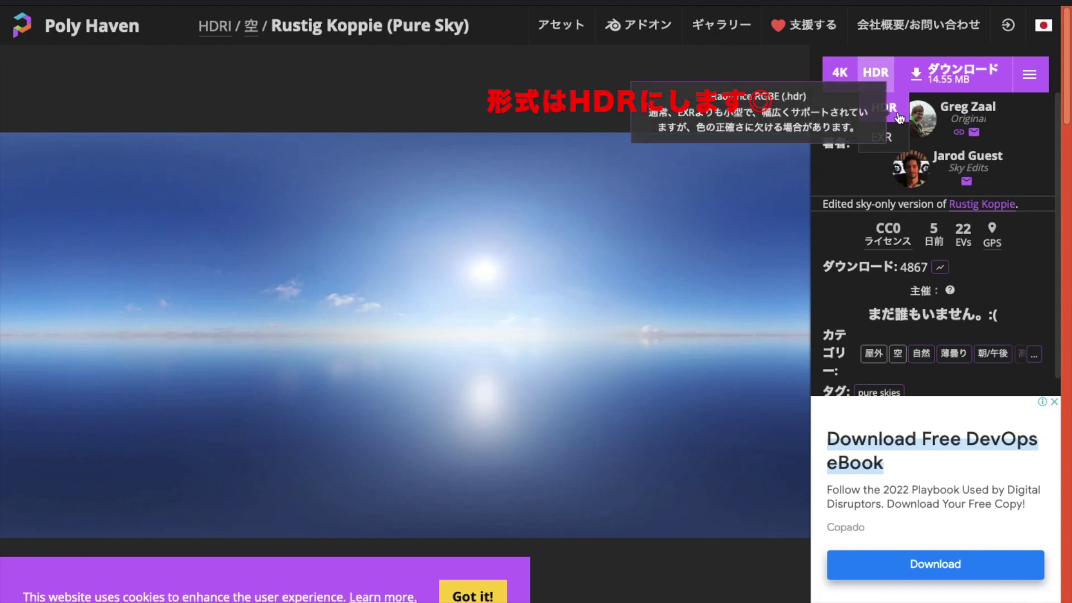
click(1006, 88)
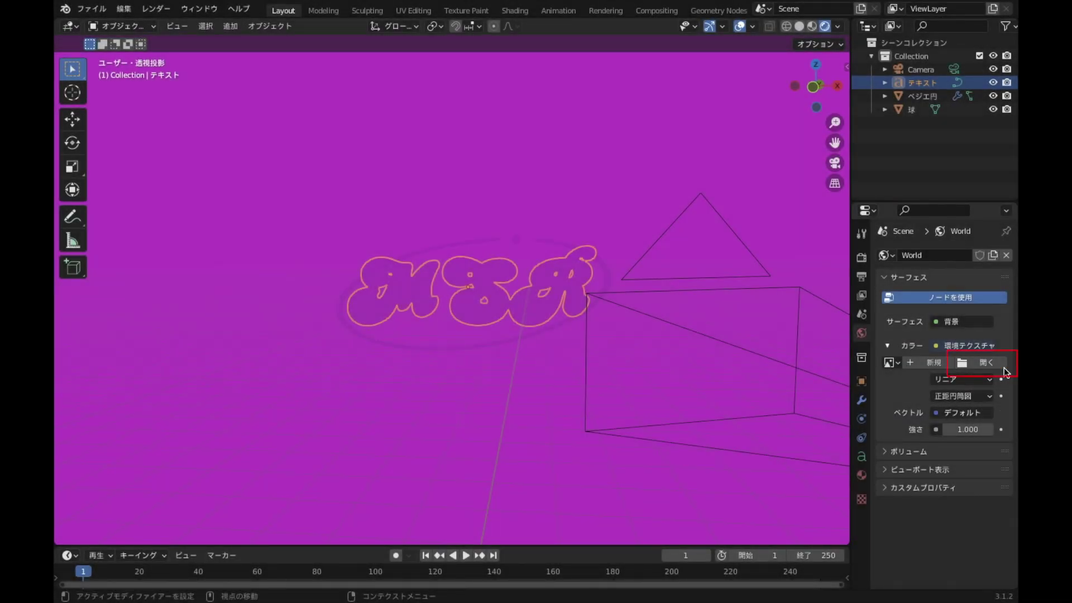
Load rustig_koppie_puresky_4k.hdr into the World environment texture and view the logo against the sky
click(988, 362)
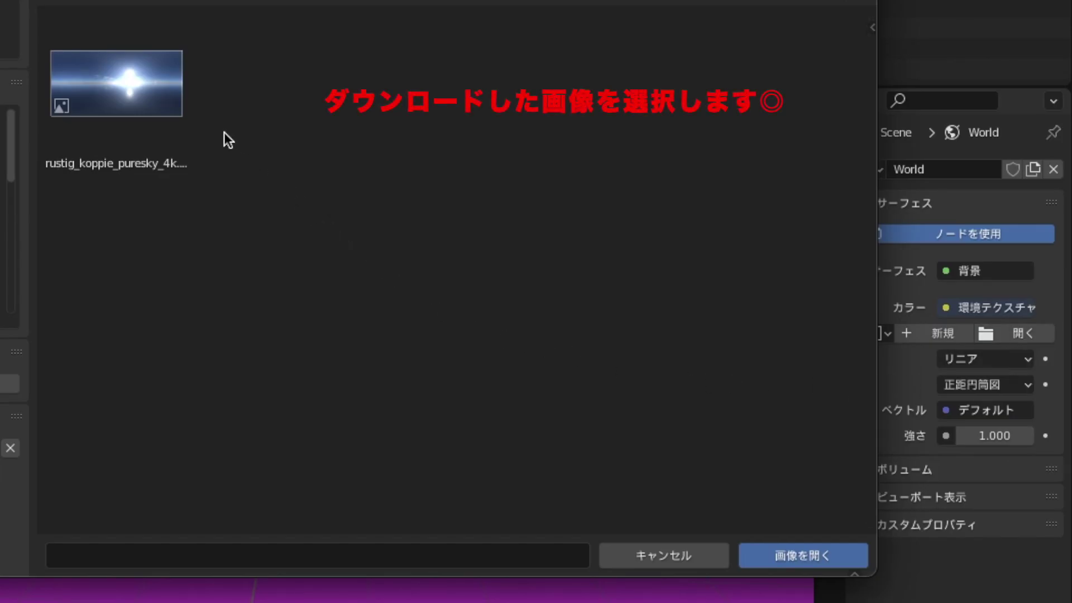
click(179, 102)
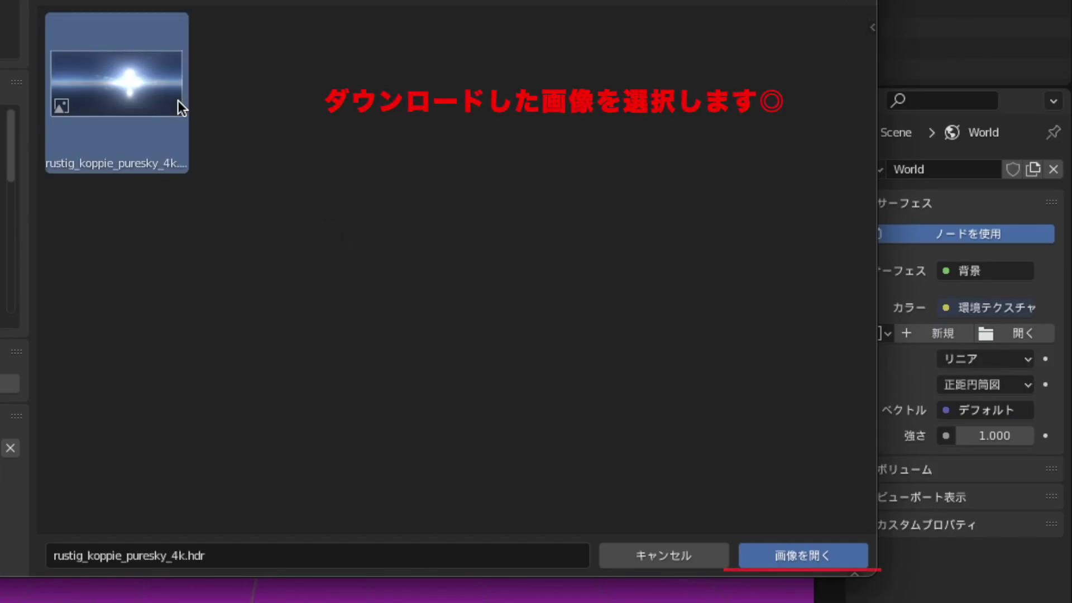
click(776, 556)
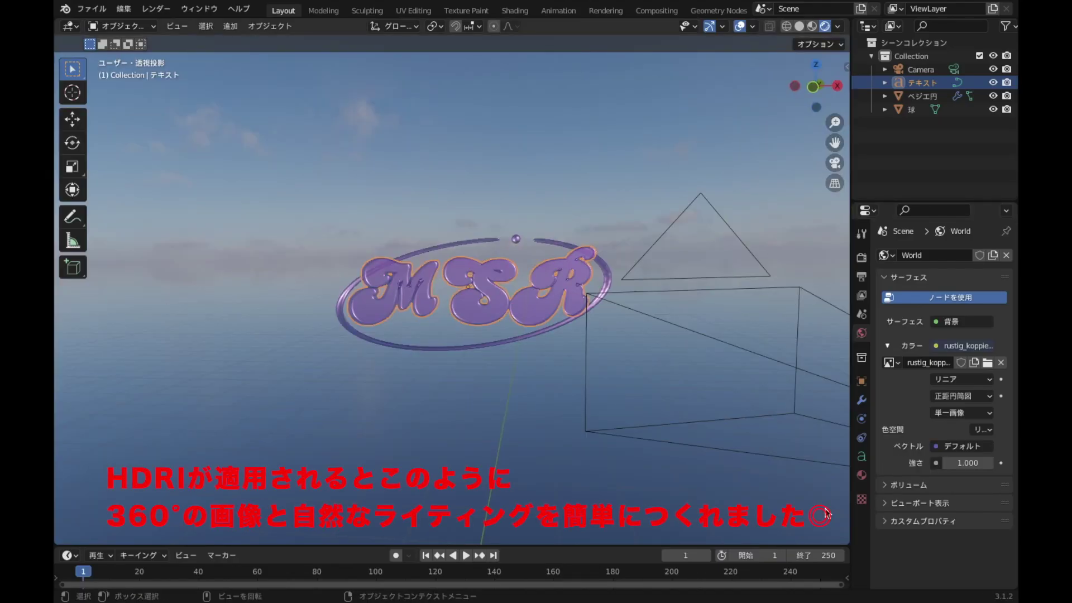
mouse_move(717, 497)
middle_down()
mouse_move(743, 472)
mouse_move(820, 487)
mouse_move(635, 474)
mouse_move(271, 477)
mouse_move(669, 521)
mouse_move(646, 435)
middle_up()
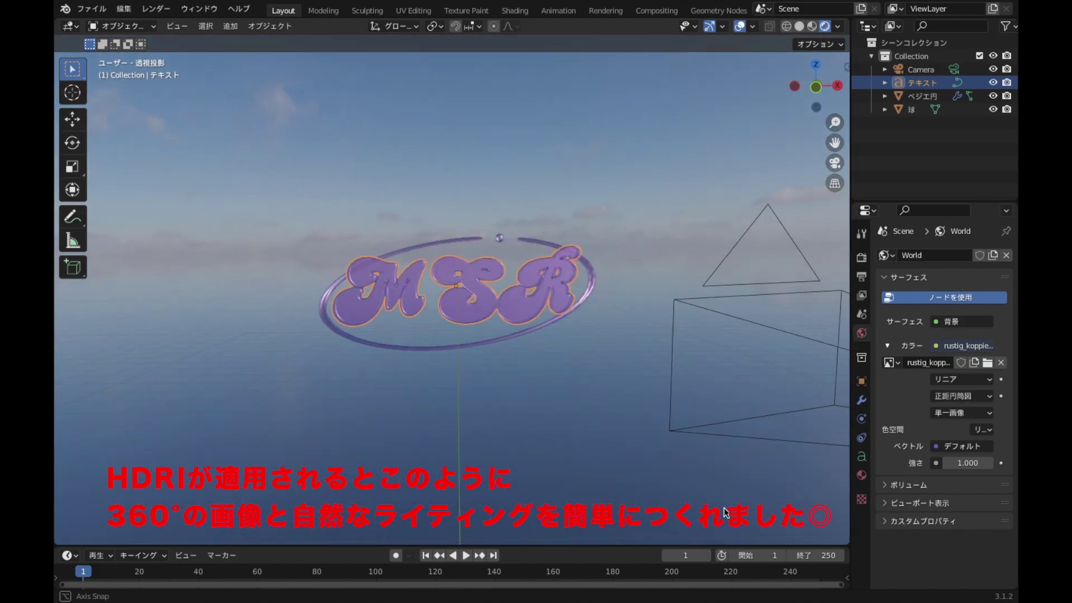
scroll(646, 434, up, 2)
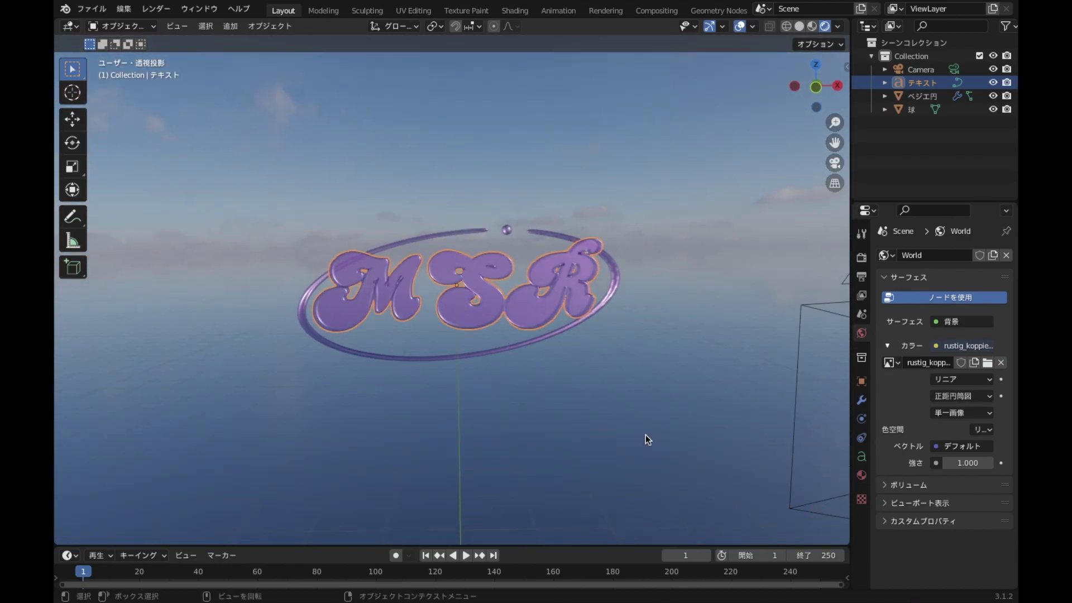
click(967, 463)
text(1.5)
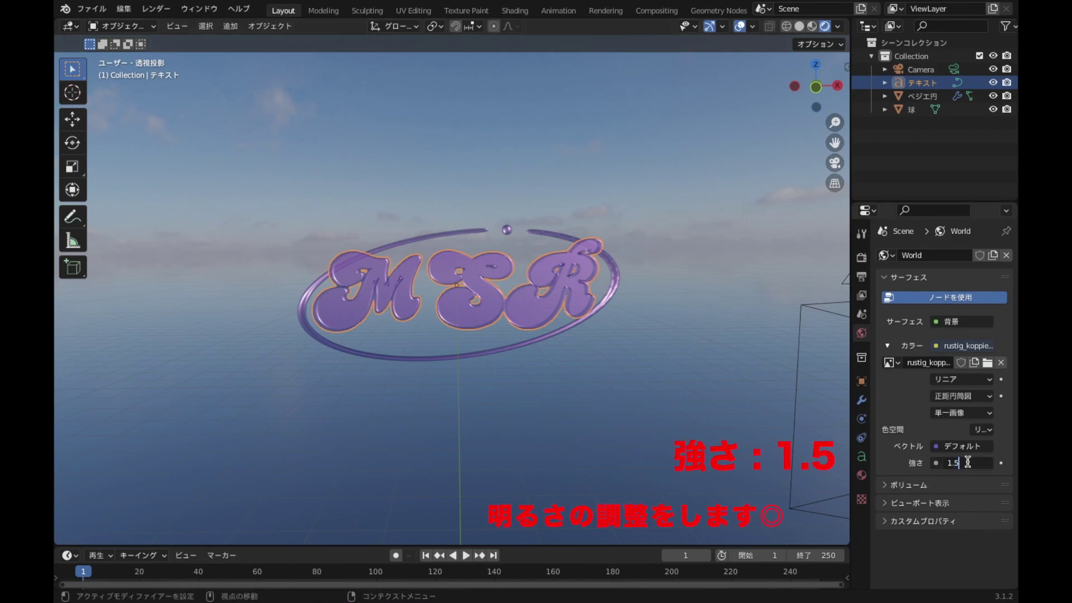
Set the World strength to 1.5 and return the viewport to Solid shading
key(Return)
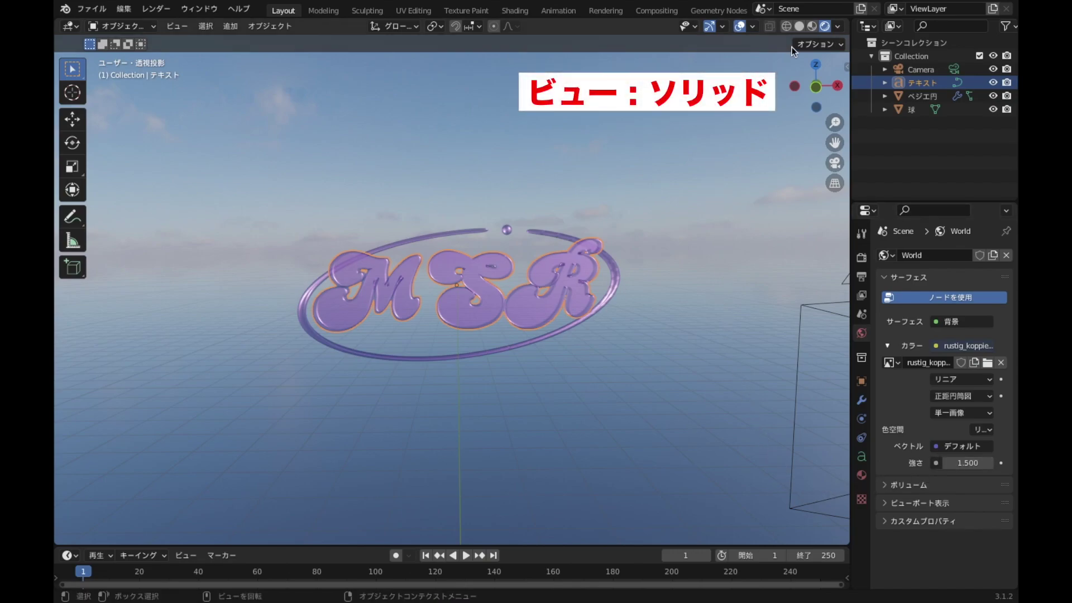
click(802, 26)
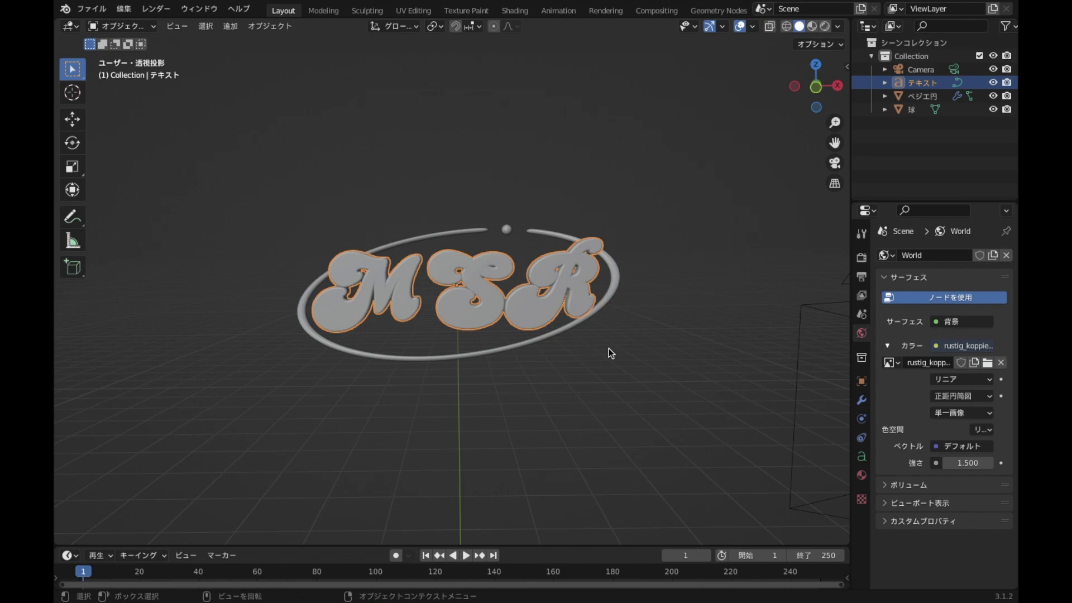
click(861, 401)
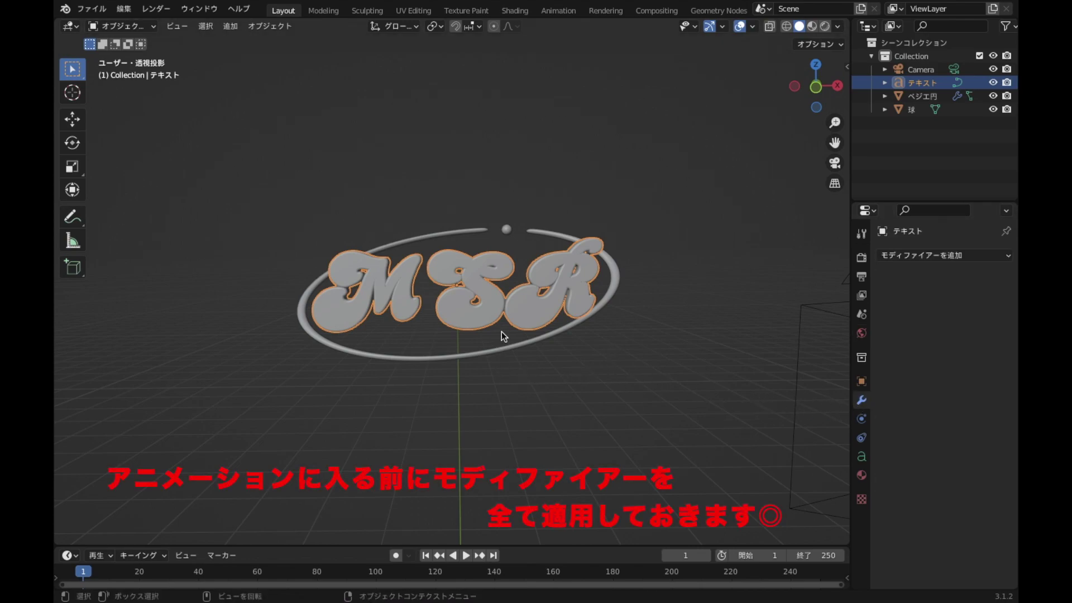
Apply the Bezier ring's Subdivision modifier, then select the MSR text
click(507, 232)
click(578, 244)
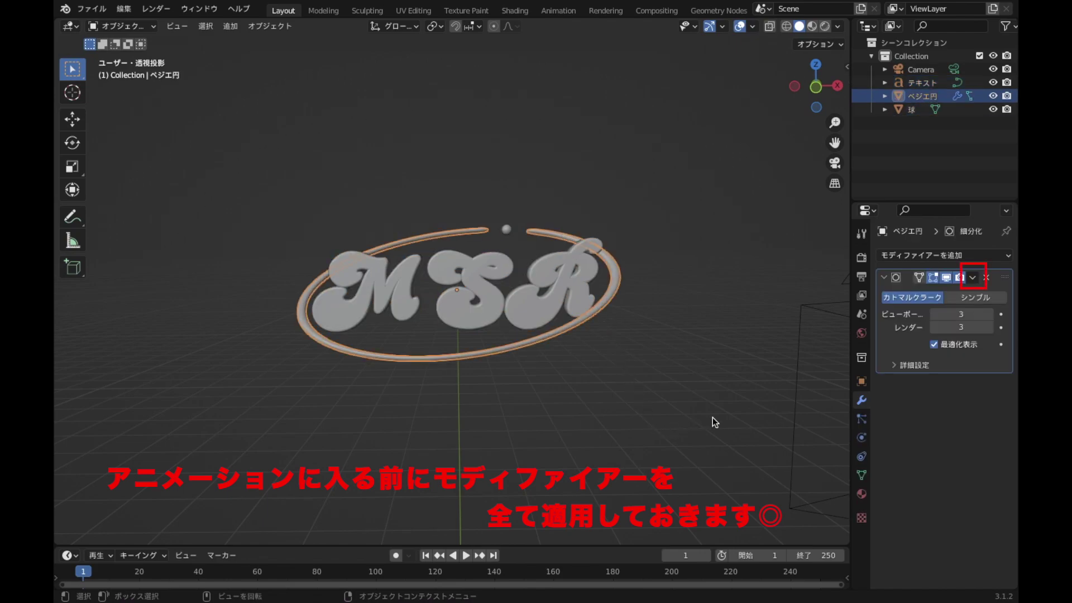
click(972, 278)
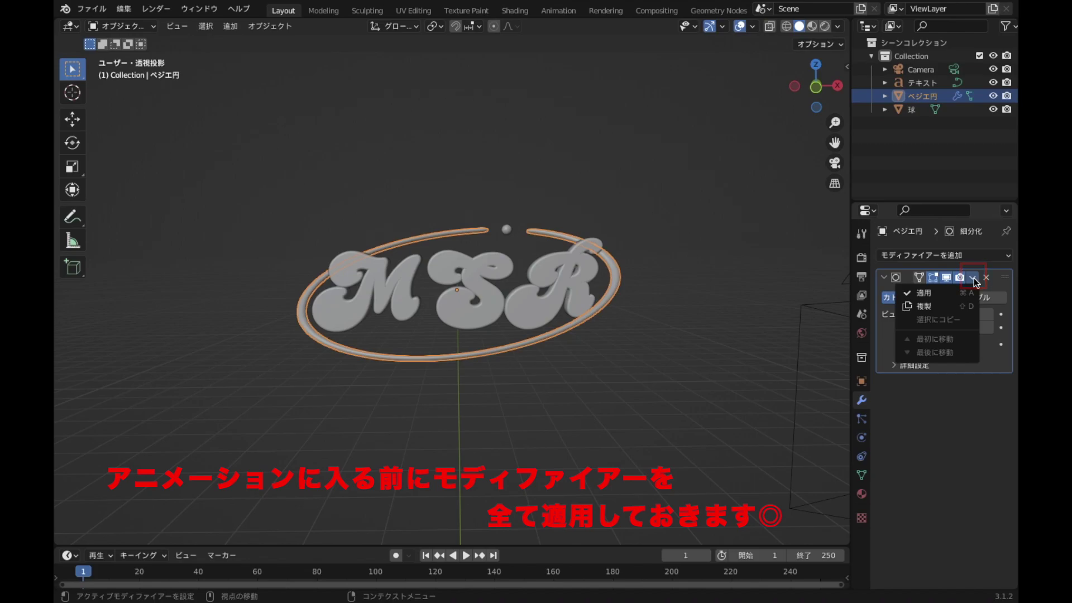
click(949, 294)
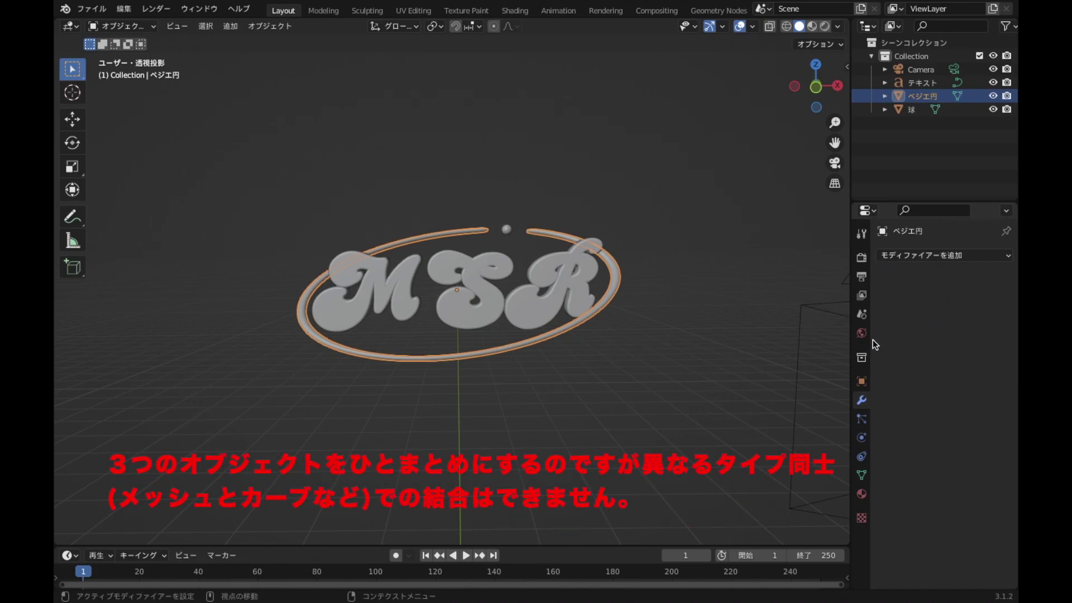
click(673, 396)
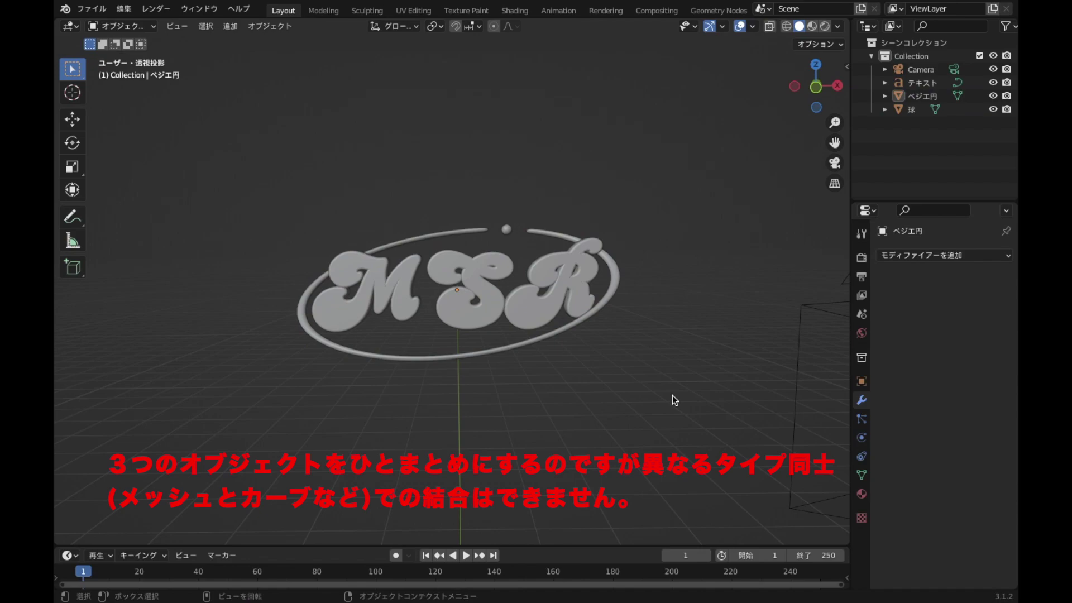
click(541, 318)
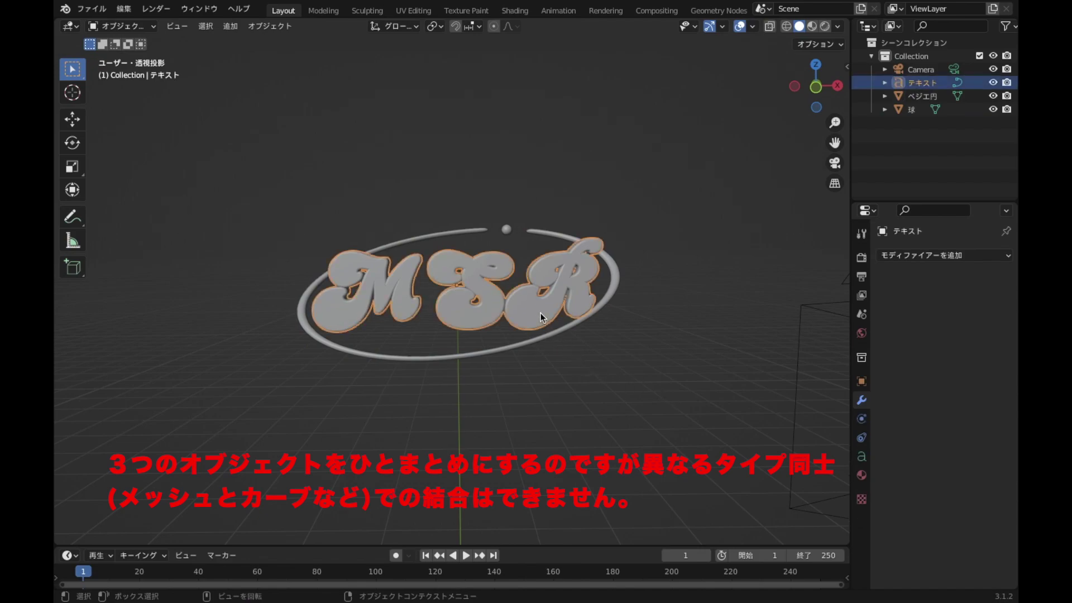
Convert the MSR text to a mesh and join the ring and sphere into it with Ctrl+J
right_click(758, 218)
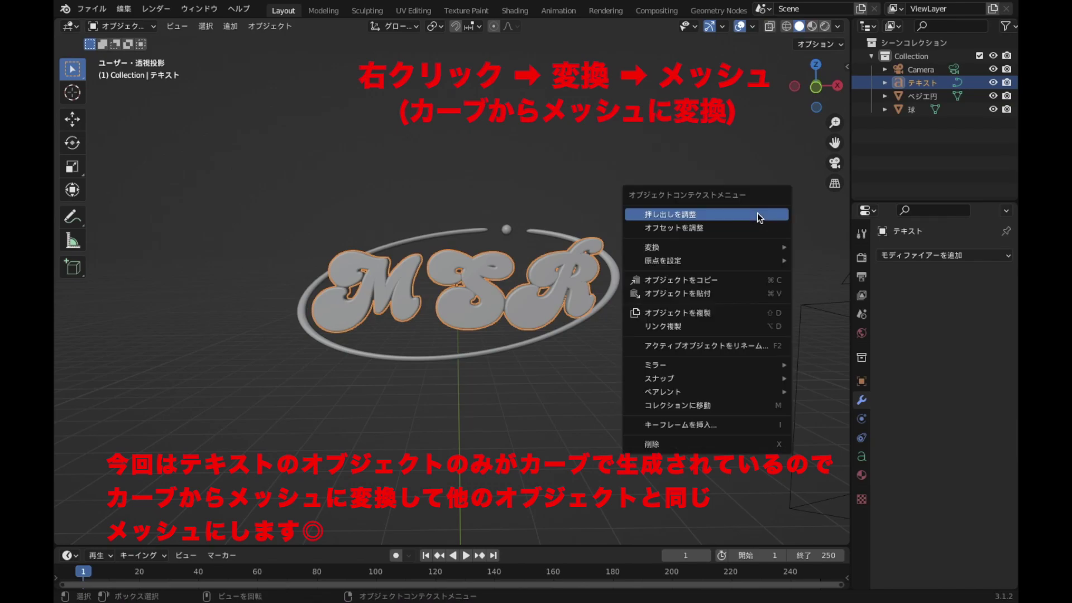
mouse_move(704, 247)
click(881, 266)
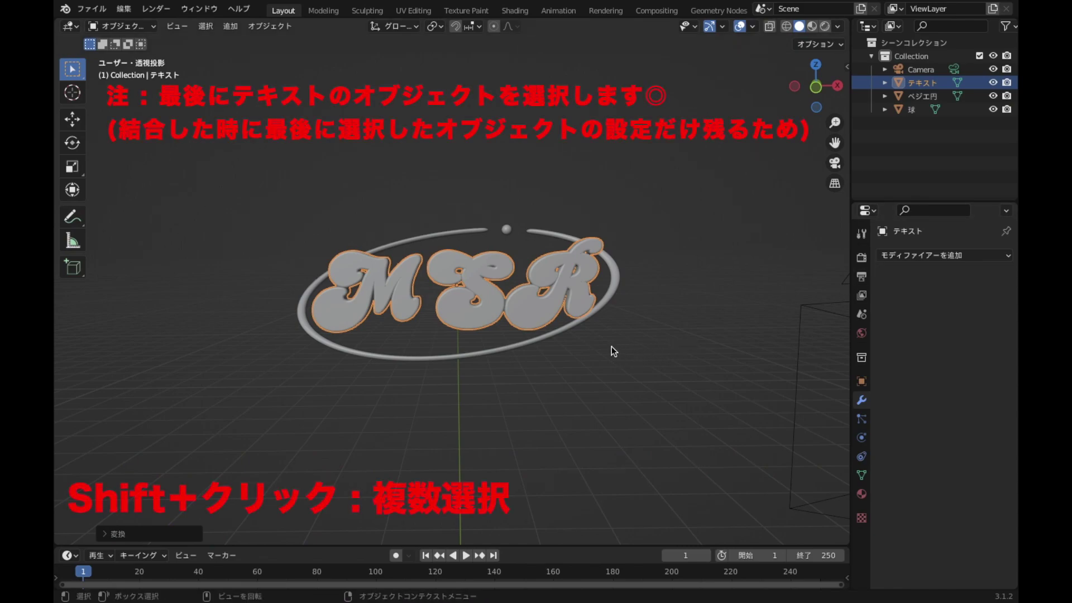
click(561, 341)
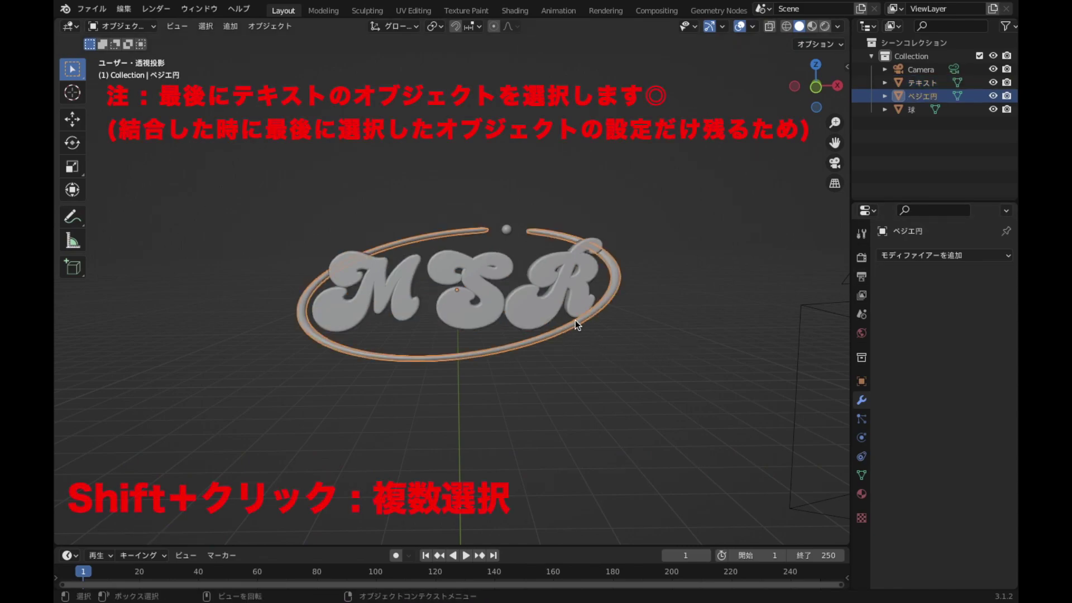
shift+click(507, 229)
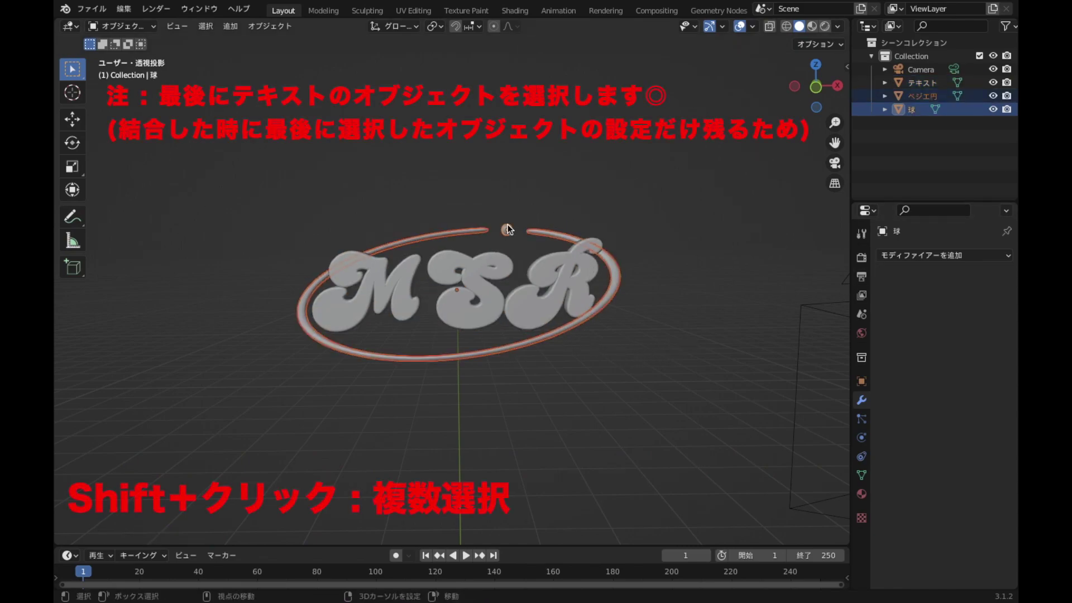
shift+click(563, 295)
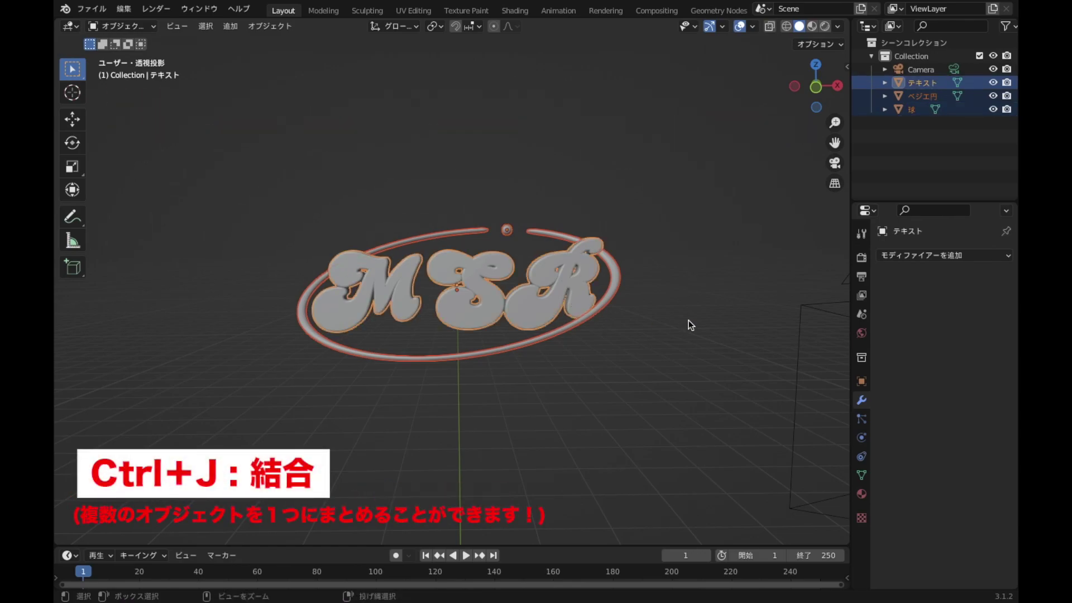
key(ctrl+j)
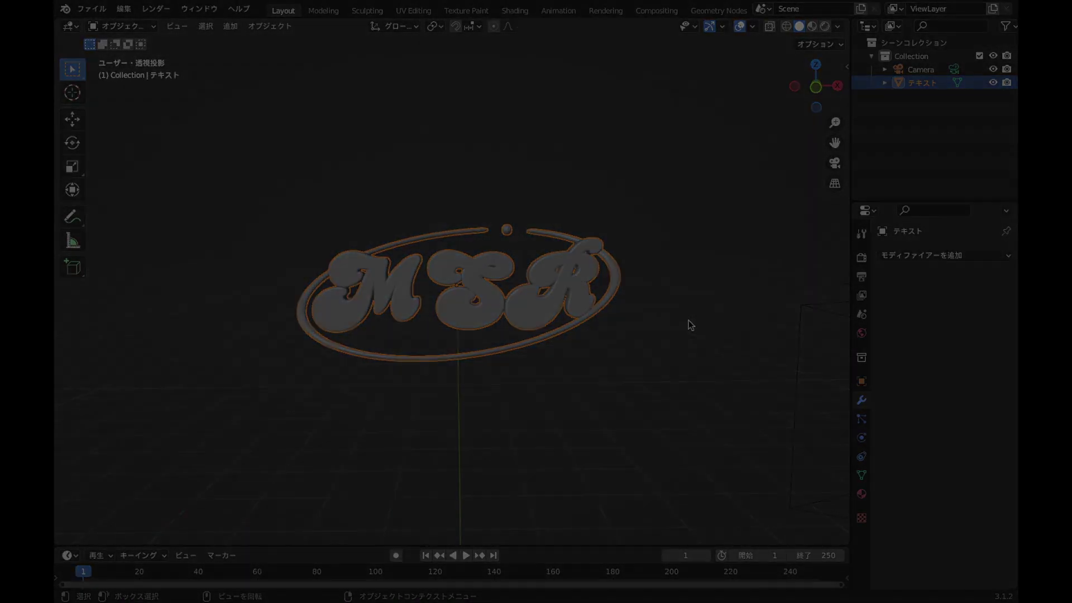
Switch to Material Preview and unlink the old purple material from the joined MSR object
click(701, 327)
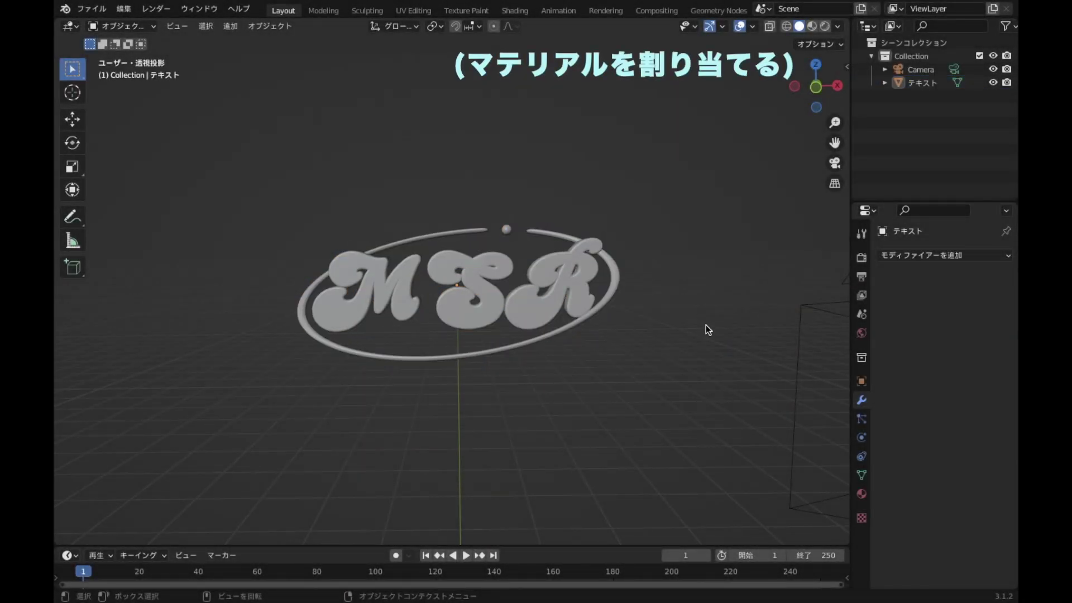
click(592, 269)
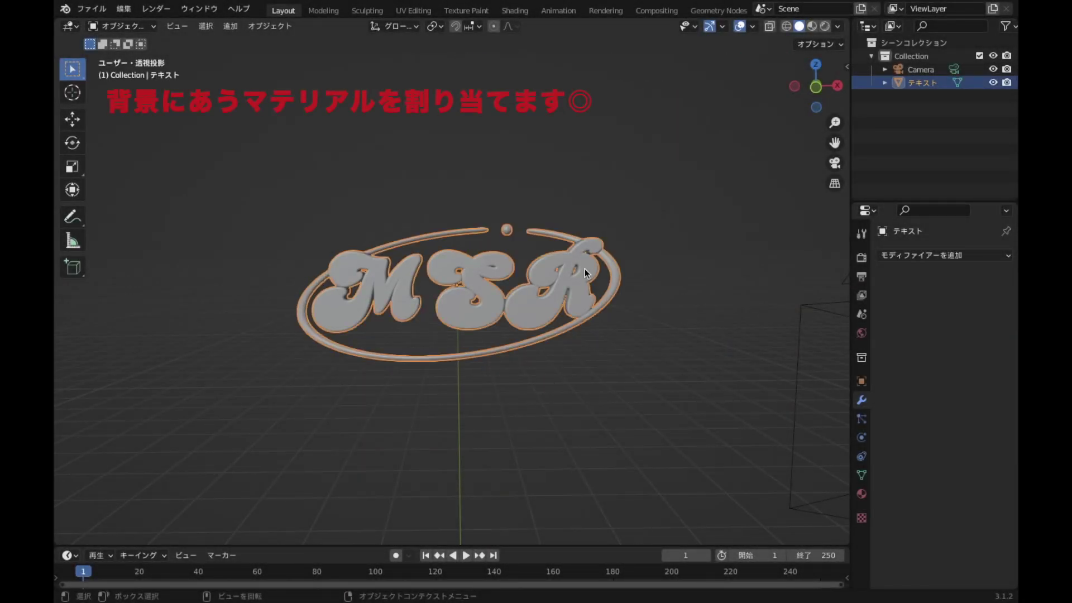
click(714, 257)
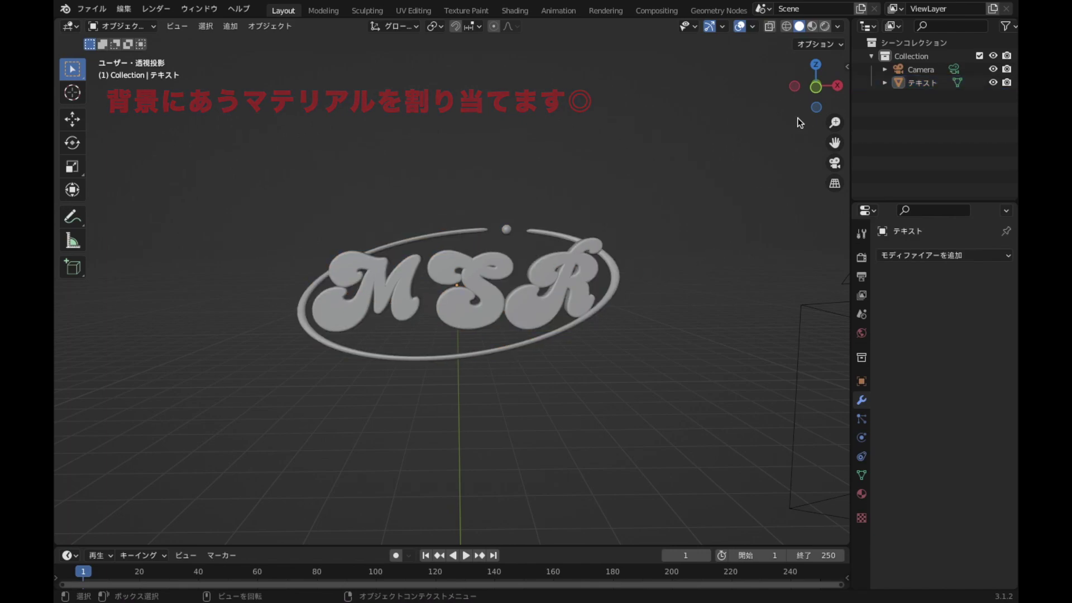
click(813, 26)
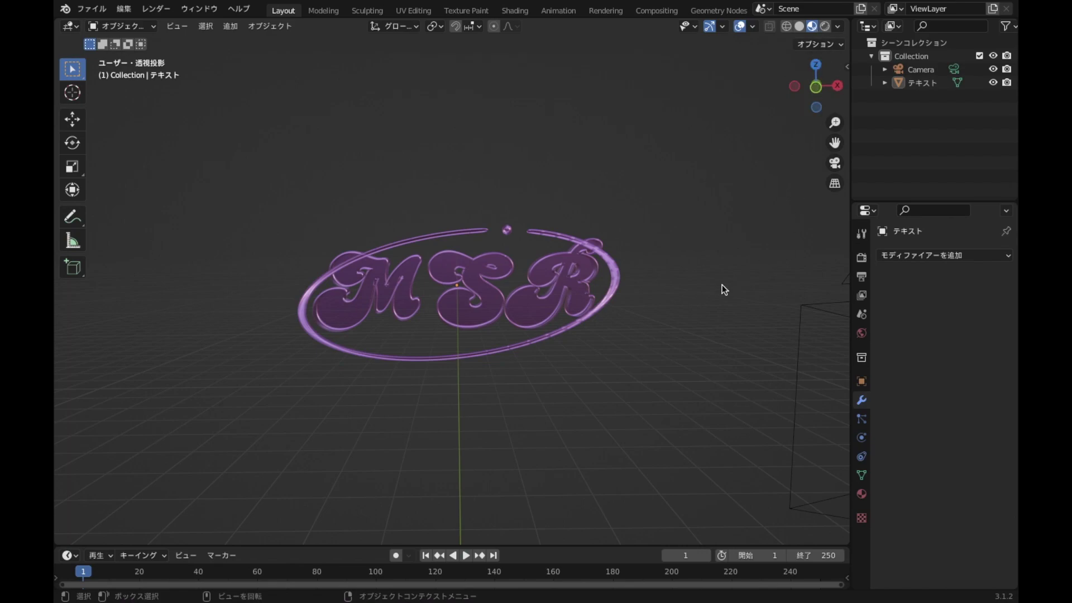
click(533, 305)
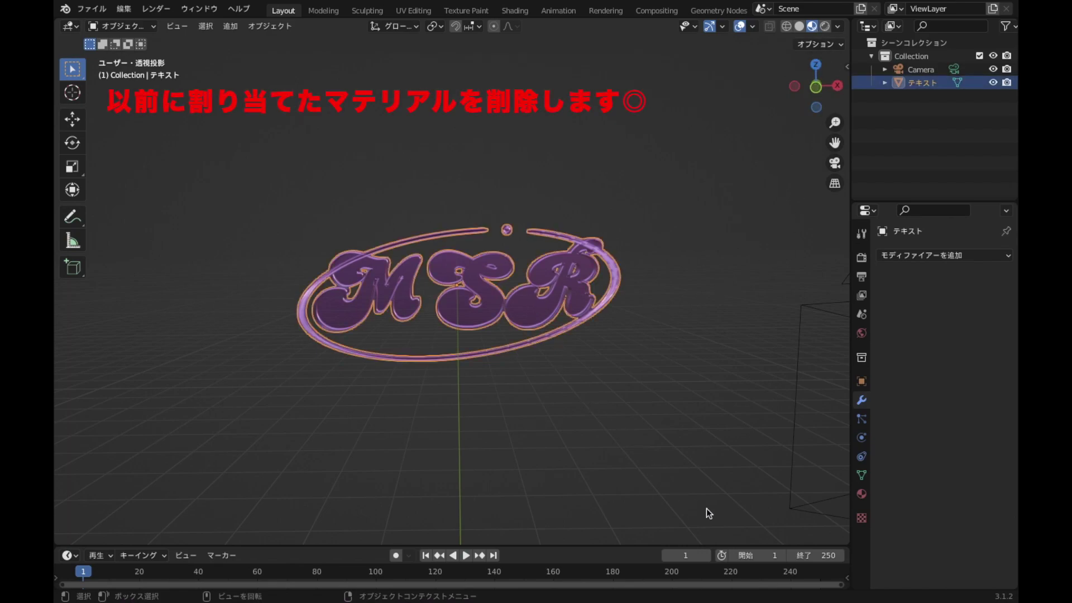
click(860, 495)
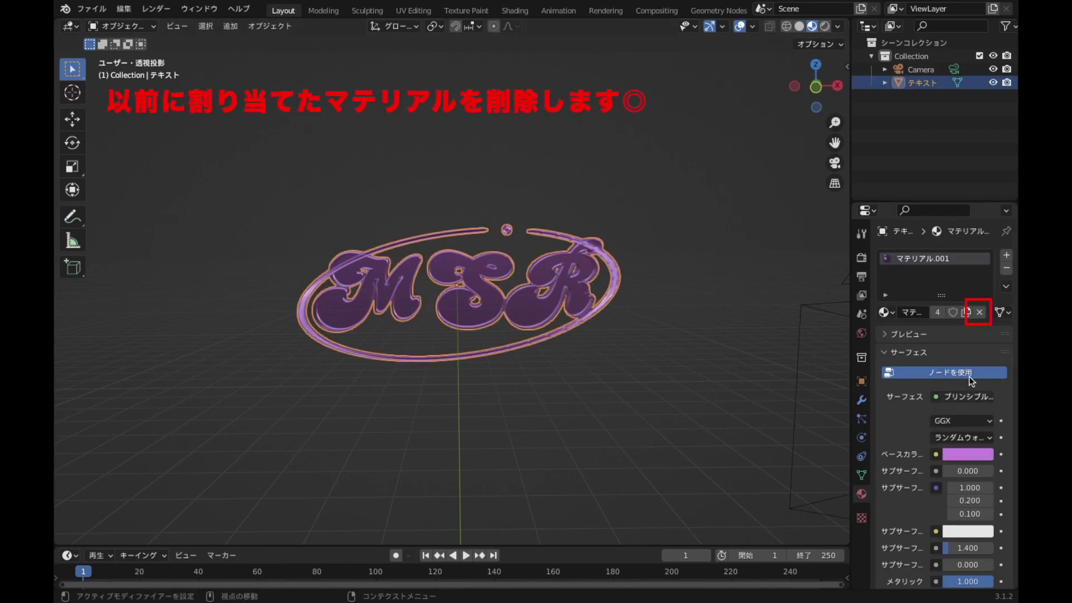
click(980, 313)
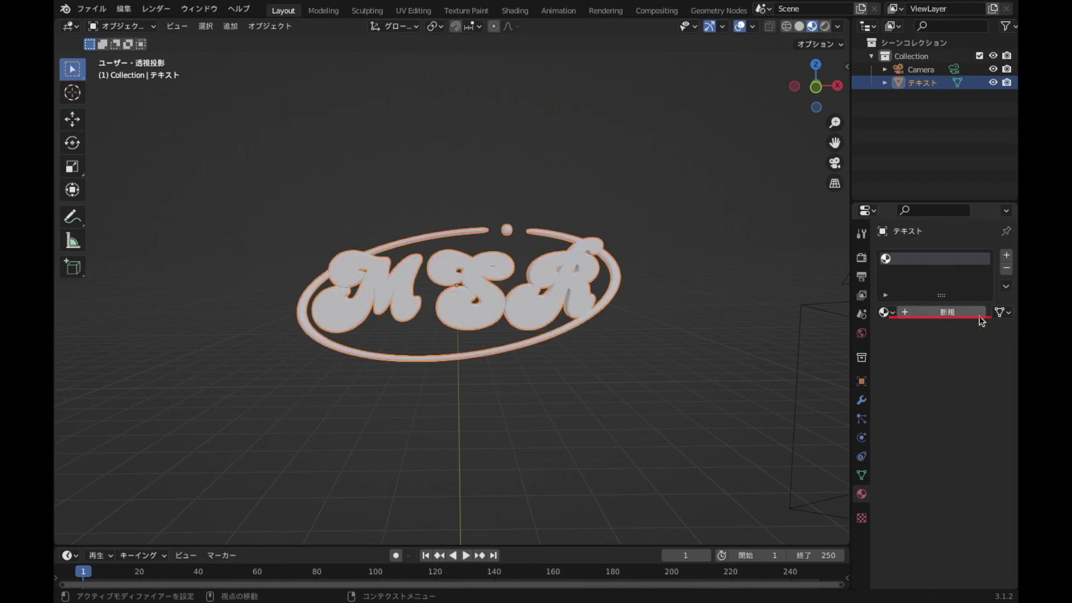
Create a new material on the MSR logo with base colour hex C0C0C0
click(922, 314)
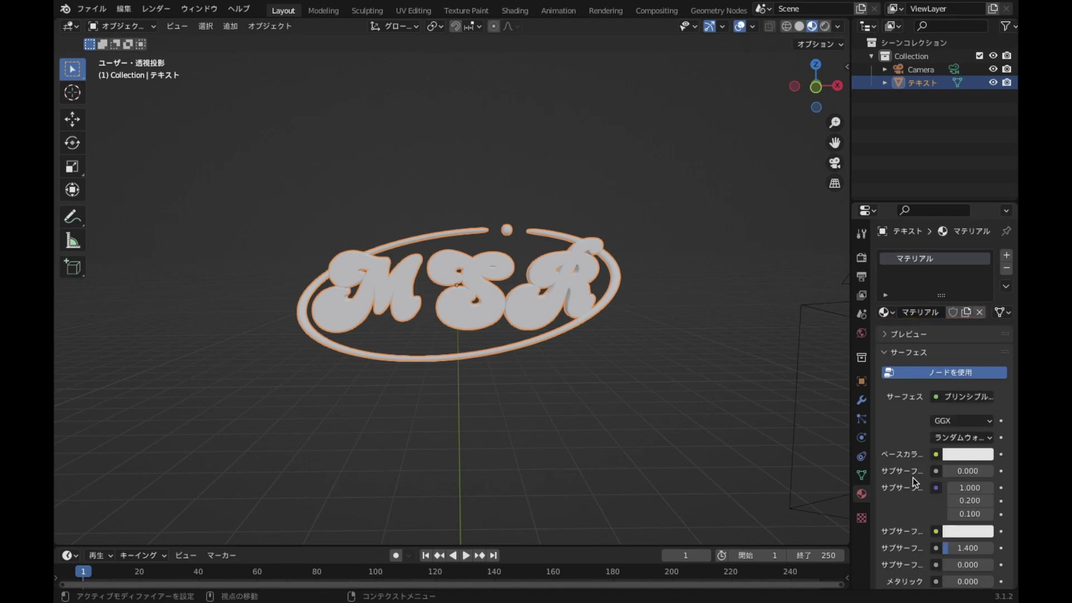
scroll(914, 482, down, 3)
scroll(915, 483, up, 1)
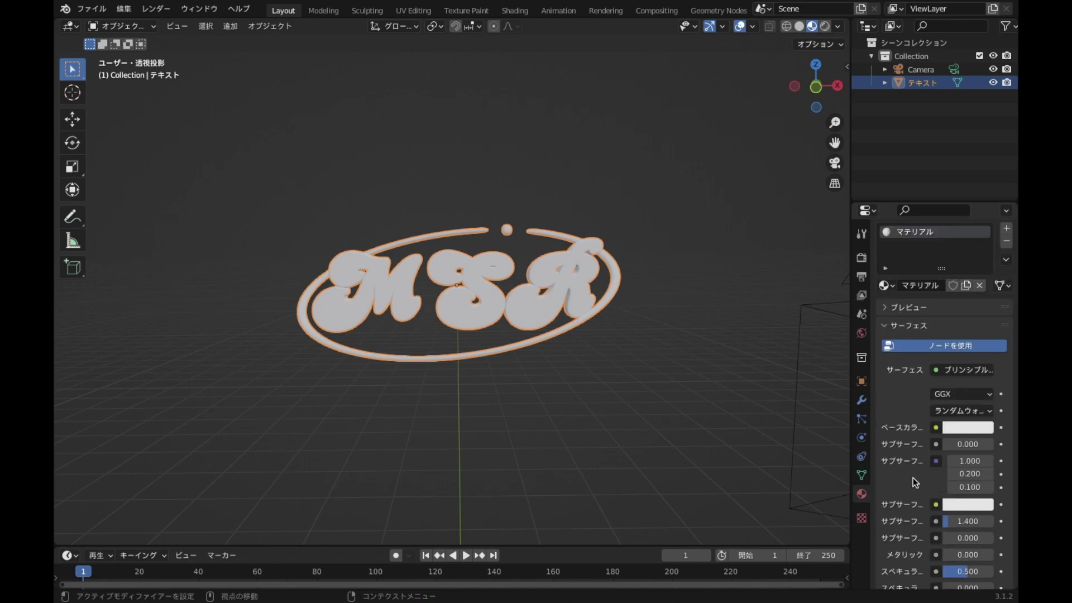
click(988, 403)
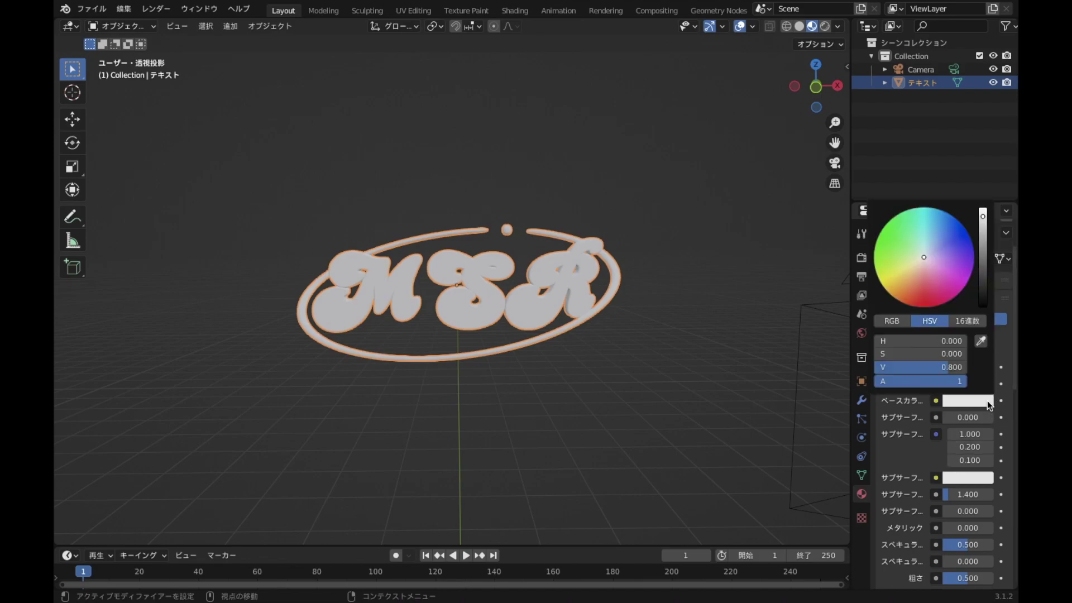
click(976, 325)
click(940, 342)
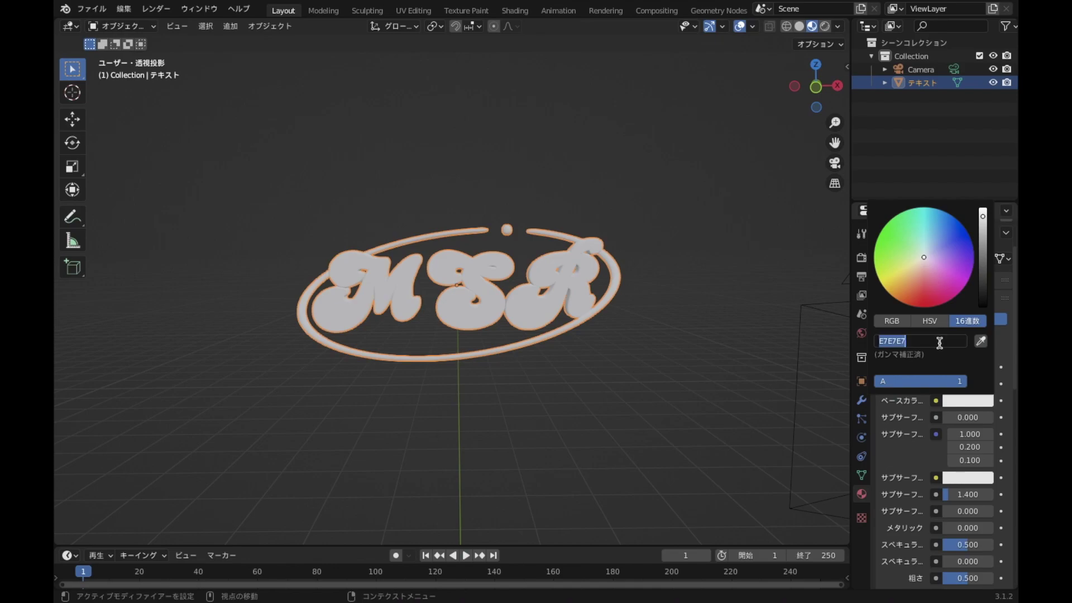
text(cococo)
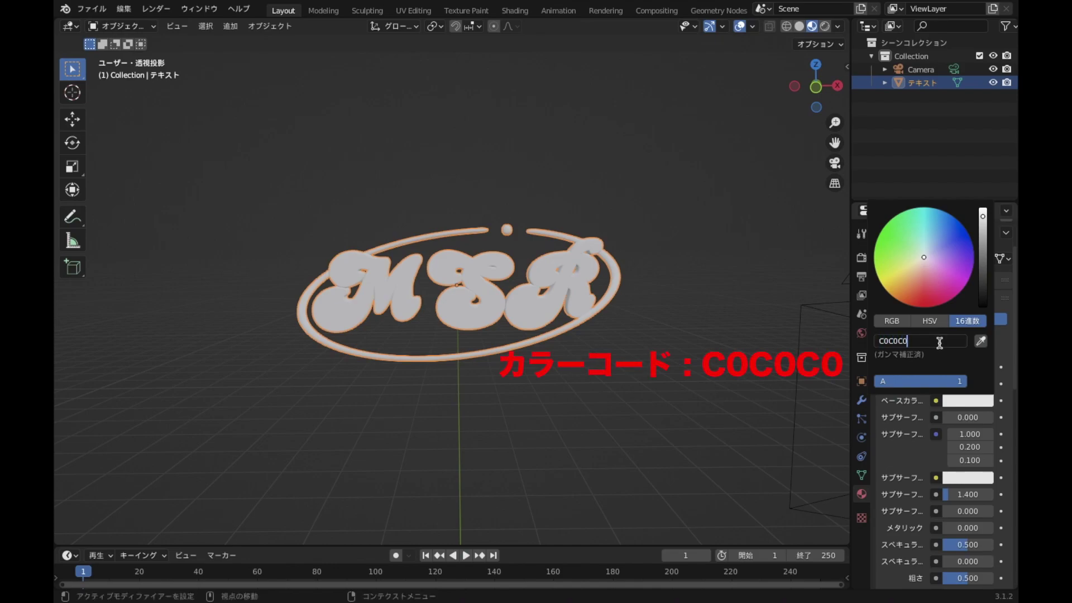
key(Return)
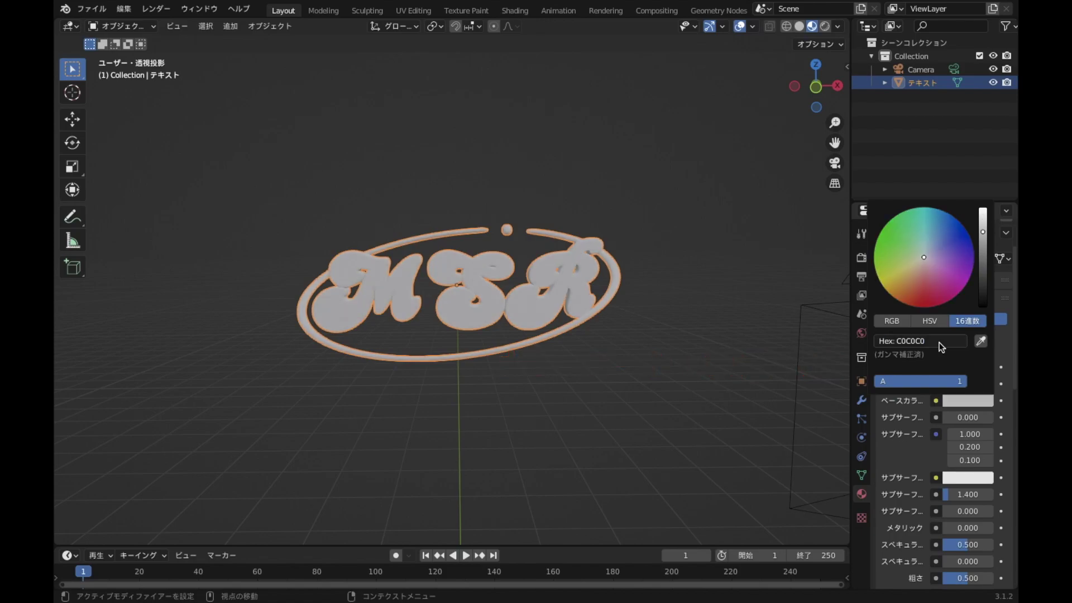
Set the material's Metallic to 1 and Roughness to 0.1
scroll(929, 465, down, 2)
scroll(927, 467, down, 2)
scroll(927, 466, down, 1)
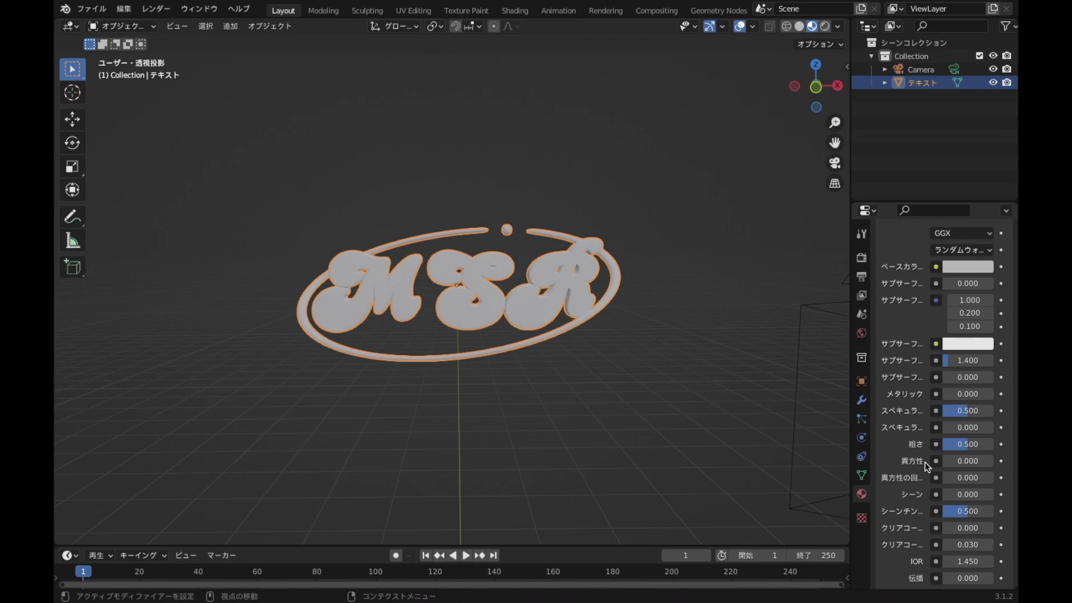
click(971, 394)
text(1)
key(Return)
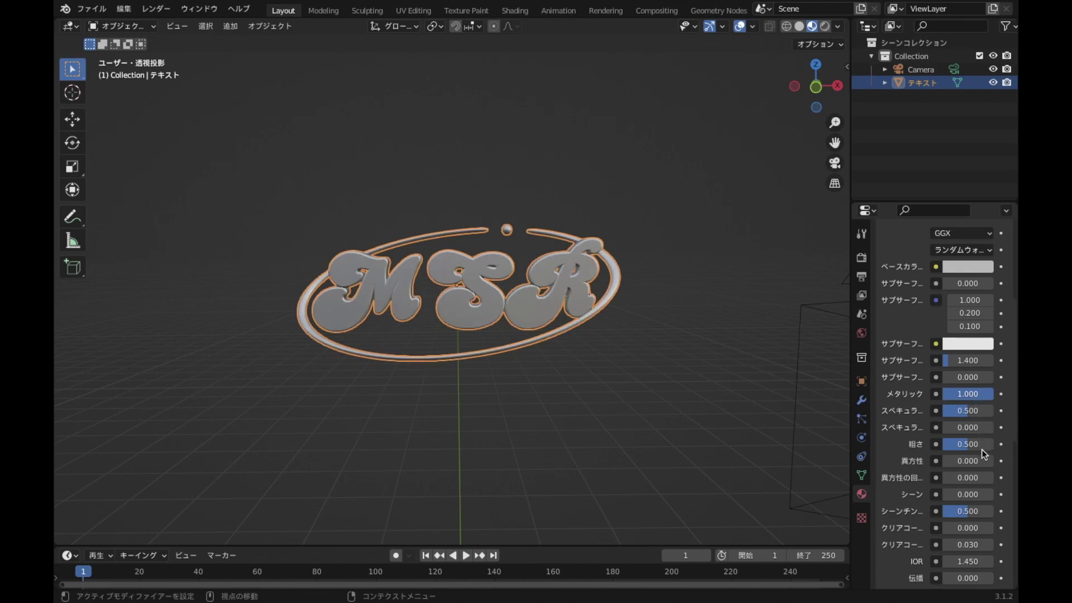
double_click(952, 445)
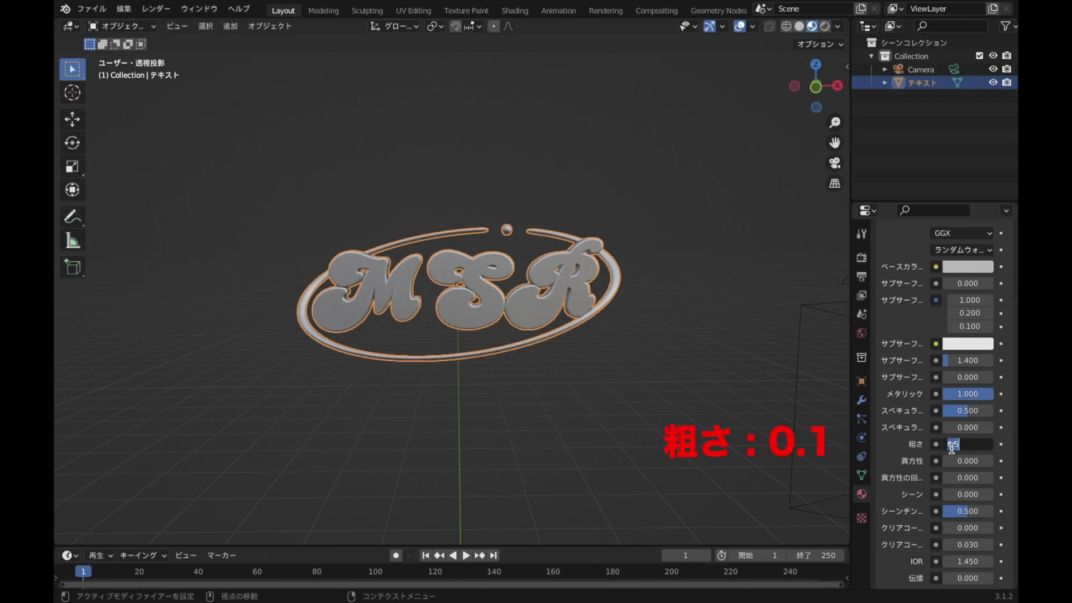
text(0)
key(Return)
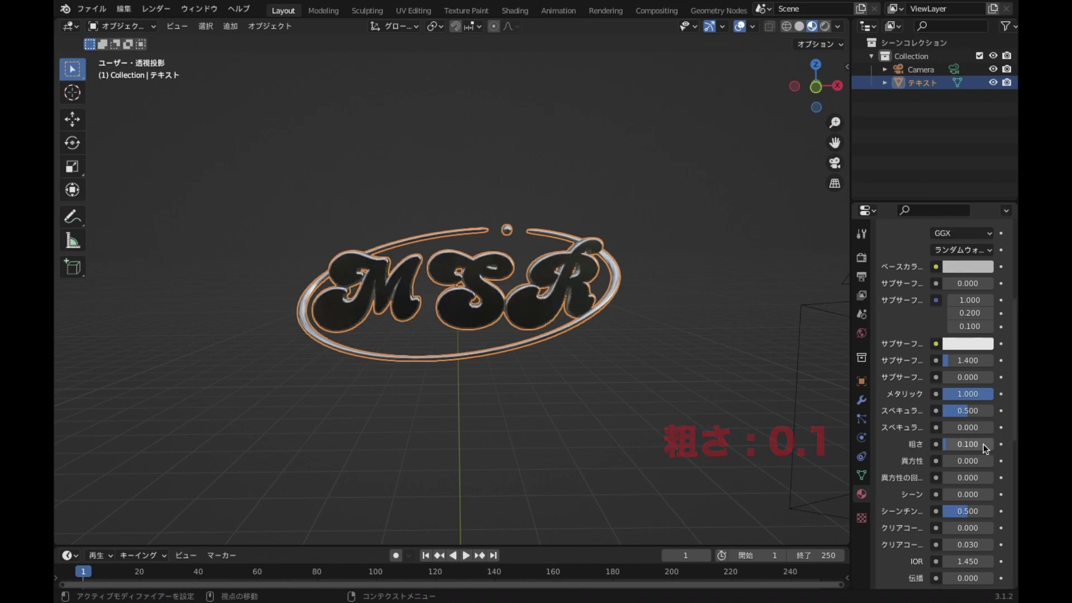
Deselect and orbit around the silver logo, then switch to the Animation workspace
click(694, 458)
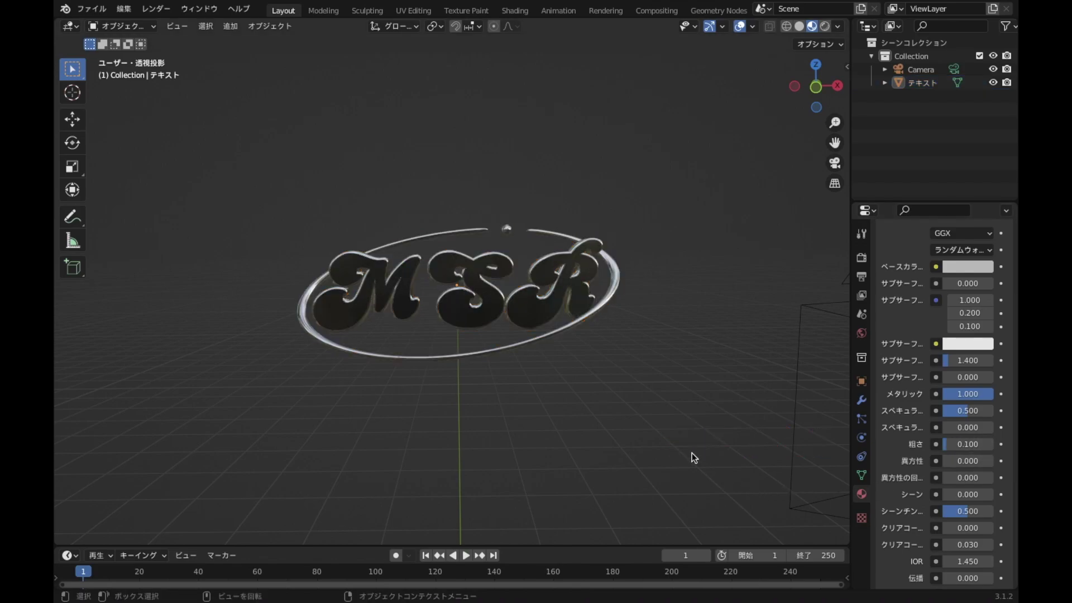
scroll(694, 458, up, 2)
mouse_move(701, 460)
middle_down()
mouse_move(772, 459)
mouse_move(713, 460)
mouse_move(813, 445)
mouse_move(136, 440)
mouse_move(829, 429)
mouse_move(728, 402)
mouse_move(507, 397)
mouse_move(430, 407)
mouse_move(436, 447)
mouse_move(665, 462)
mouse_move(689, 416)
middle_up()
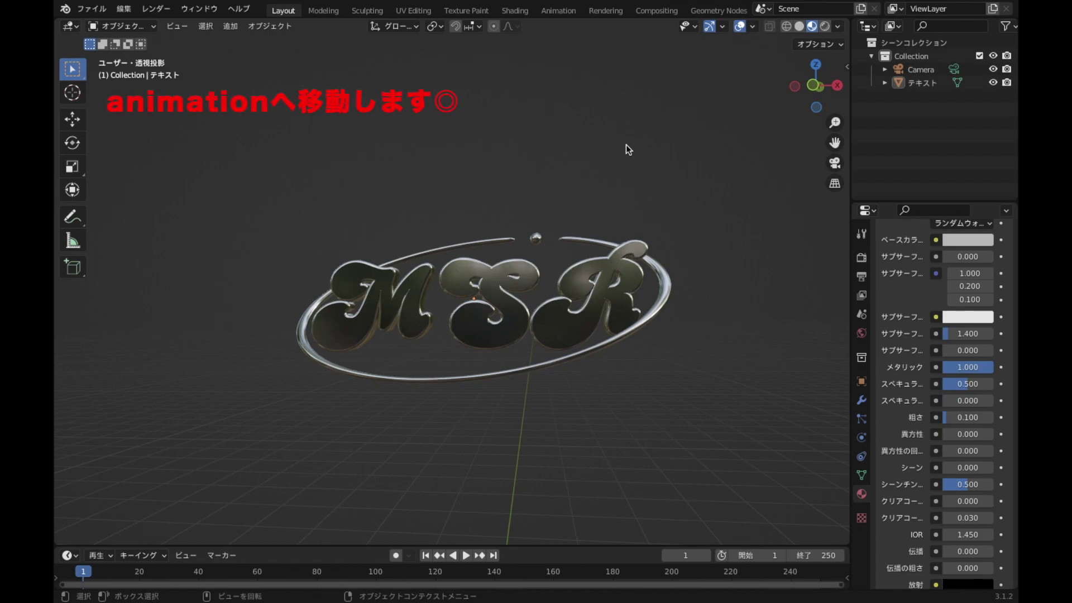
click(558, 11)
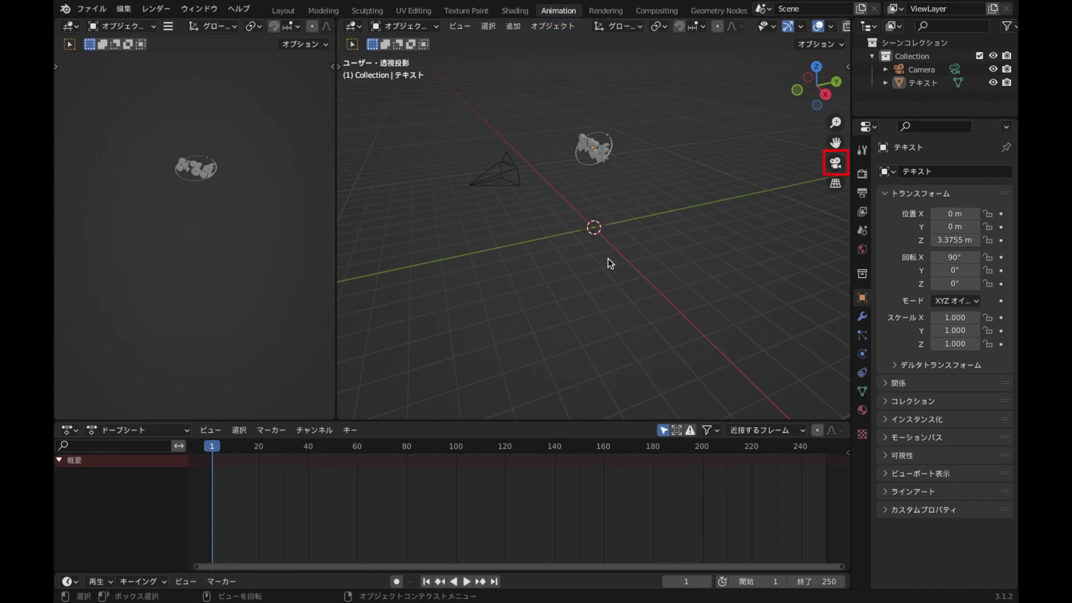
Look through the scene camera and rotate the left viewport toward the MSR logo
click(835, 163)
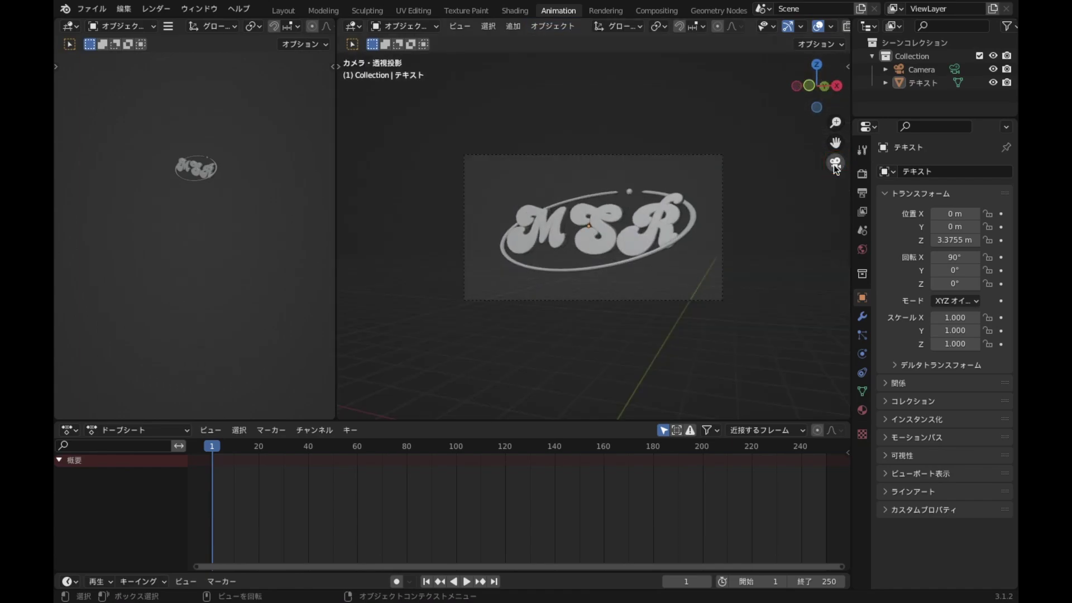
mouse_move(177, 317)
middle_down()
mouse_move(177, 341)
mouse_move(241, 306)
mouse_move(235, 325)
middle_up()
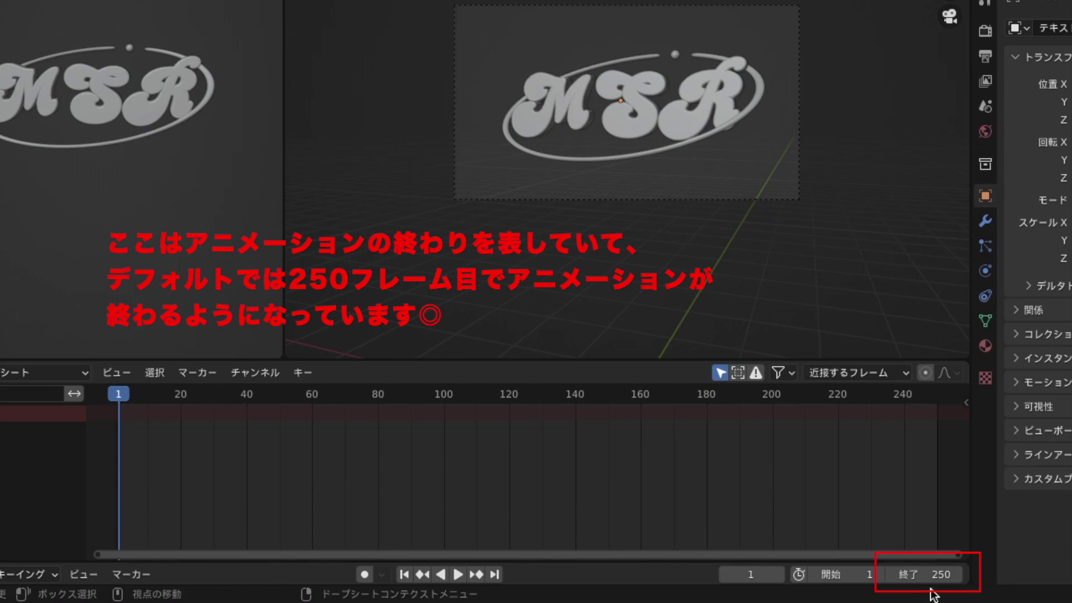
Jump the current frame to 50, then to 70, then drag back to frame 1
ctrl+scroll(900, 472, right, 5)
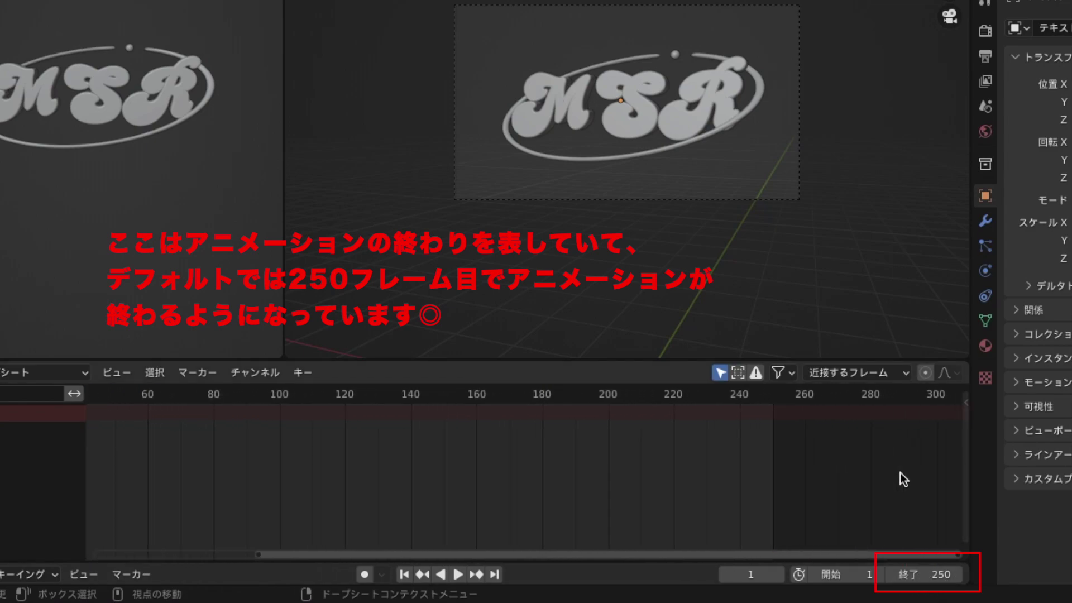
scroll(825, 402, up, 2)
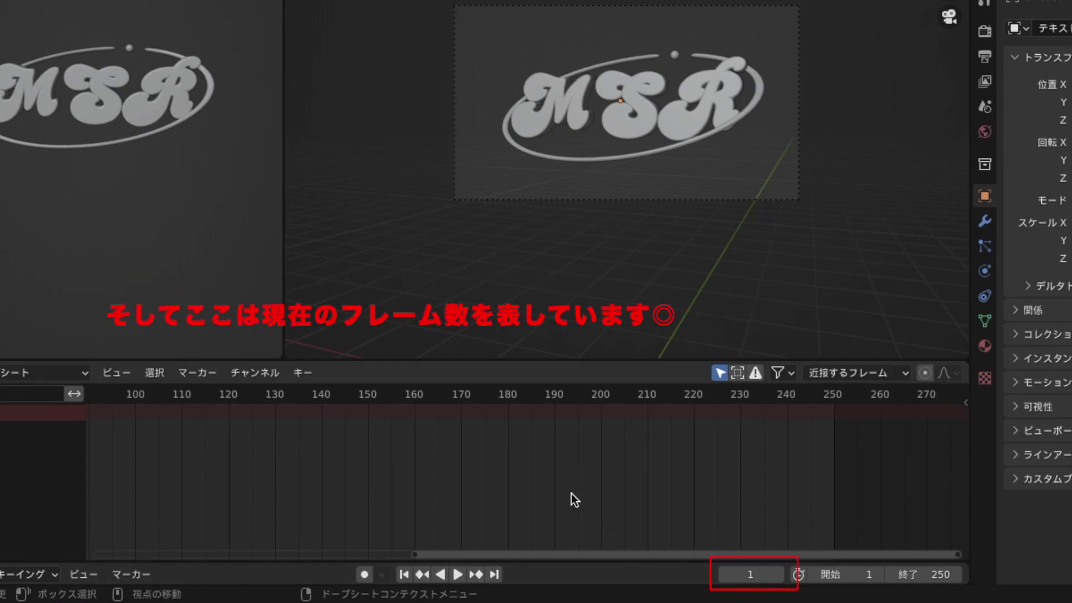
key(KP_Decimal)
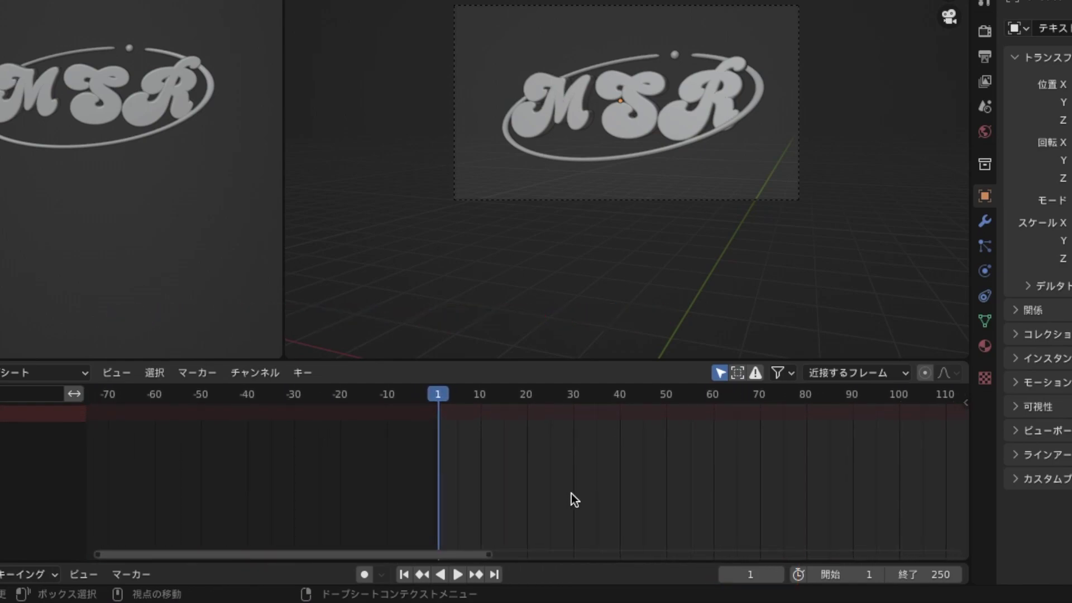
click(757, 575)
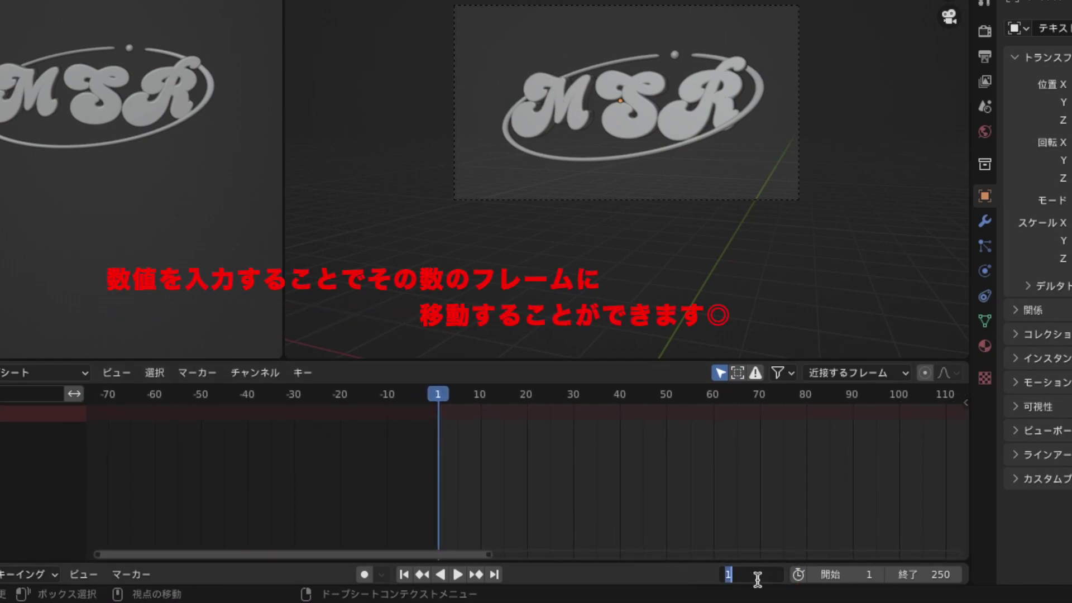
text(50)
key(Return)
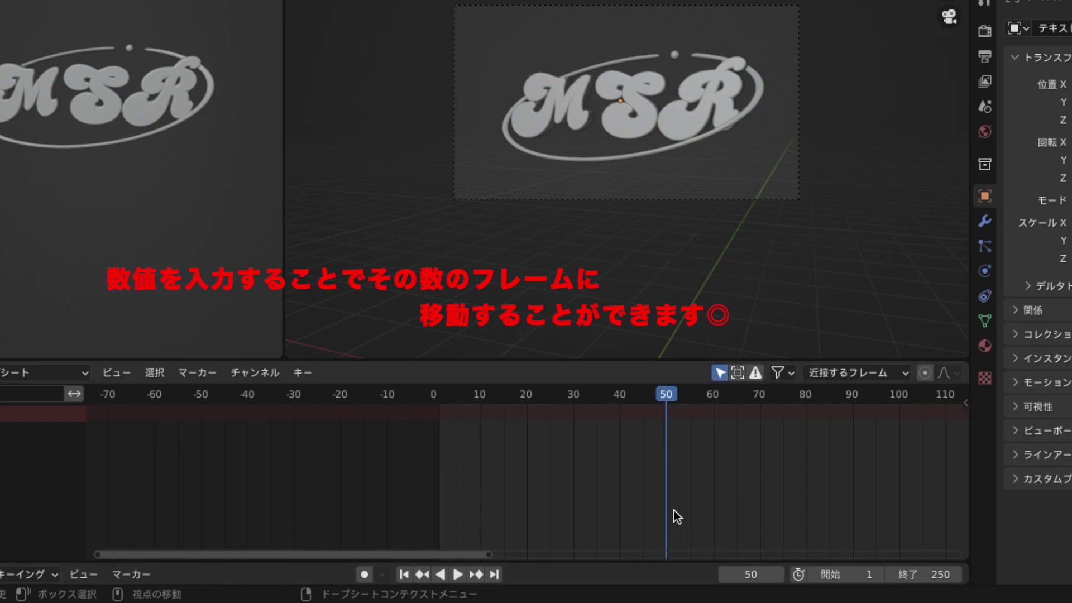
click(748, 578)
text(70)
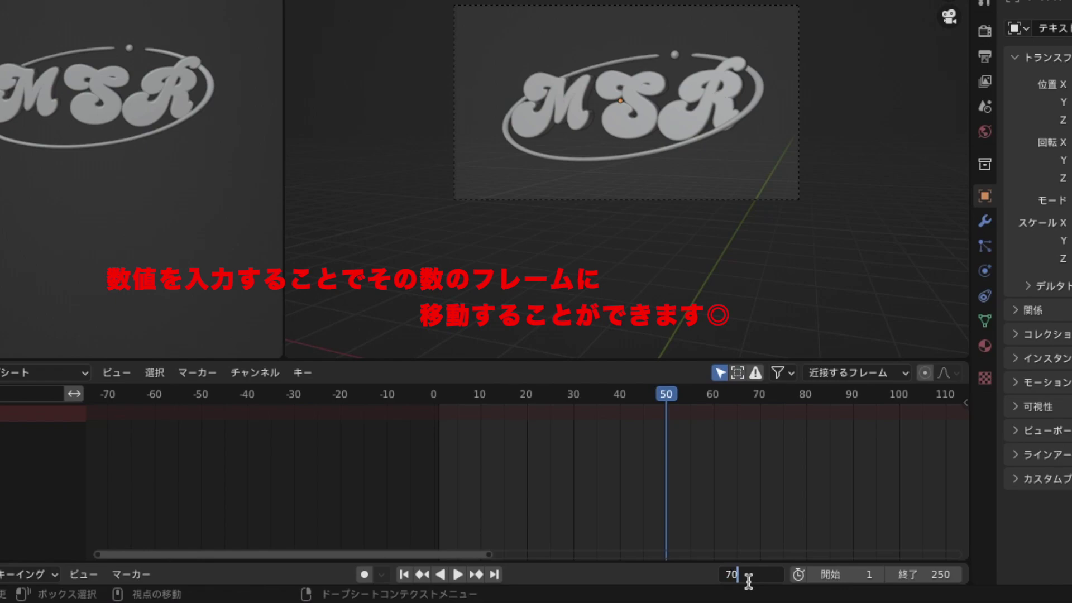
key(Return)
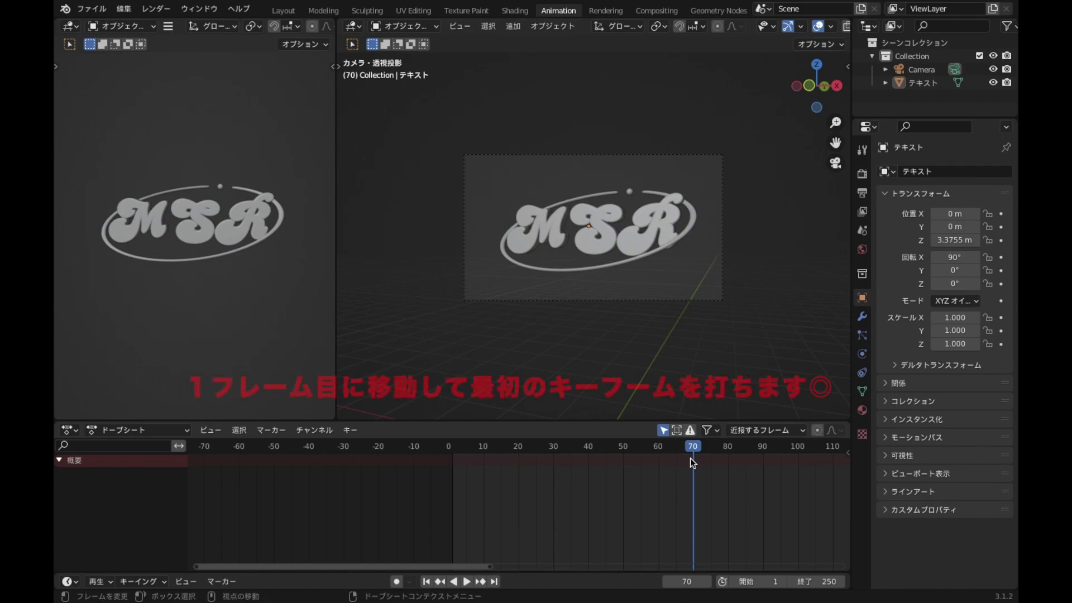
mouse_move(697, 450)
mouse_down()
mouse_move(469, 531)
mouse_move(455, 525)
mouse_up()
Select the MSR logo and keyframe its Z rotation at 0° on frame 1
ctrl+scroll(453, 520, down, 4)
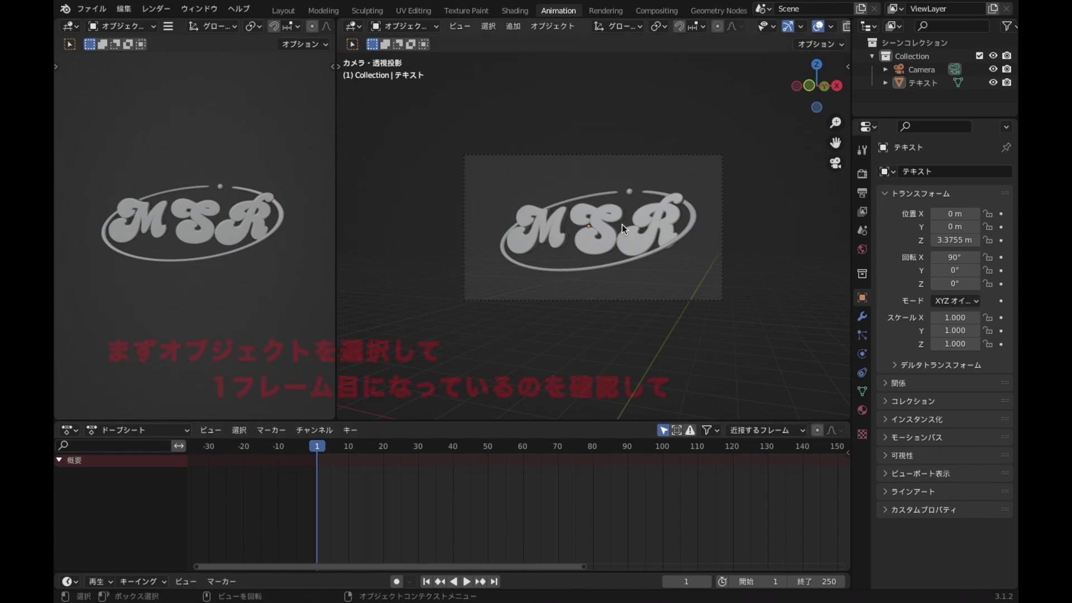
click(635, 233)
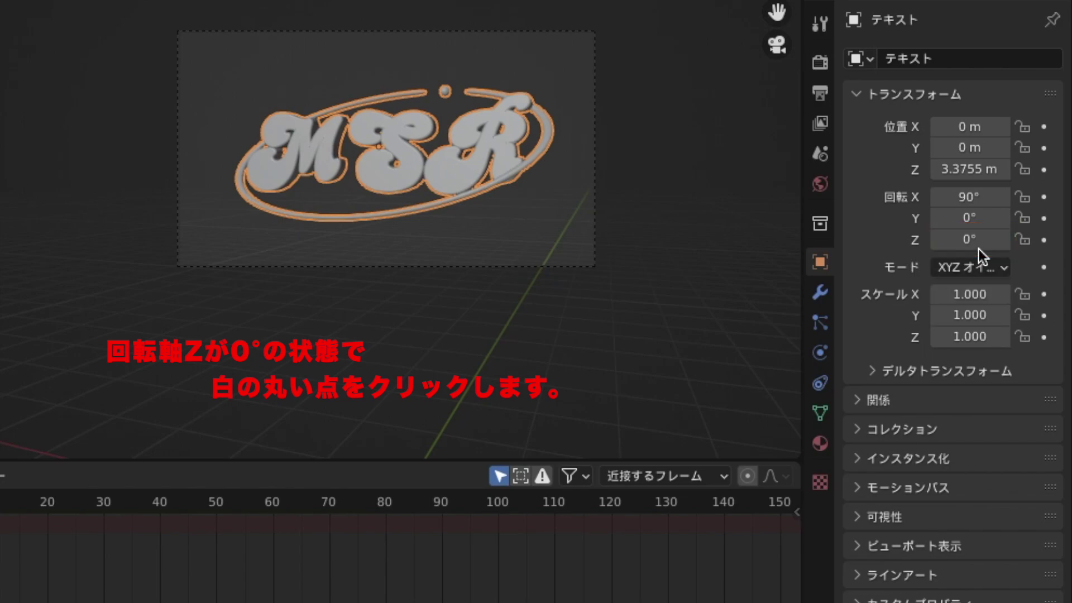
click(1044, 241)
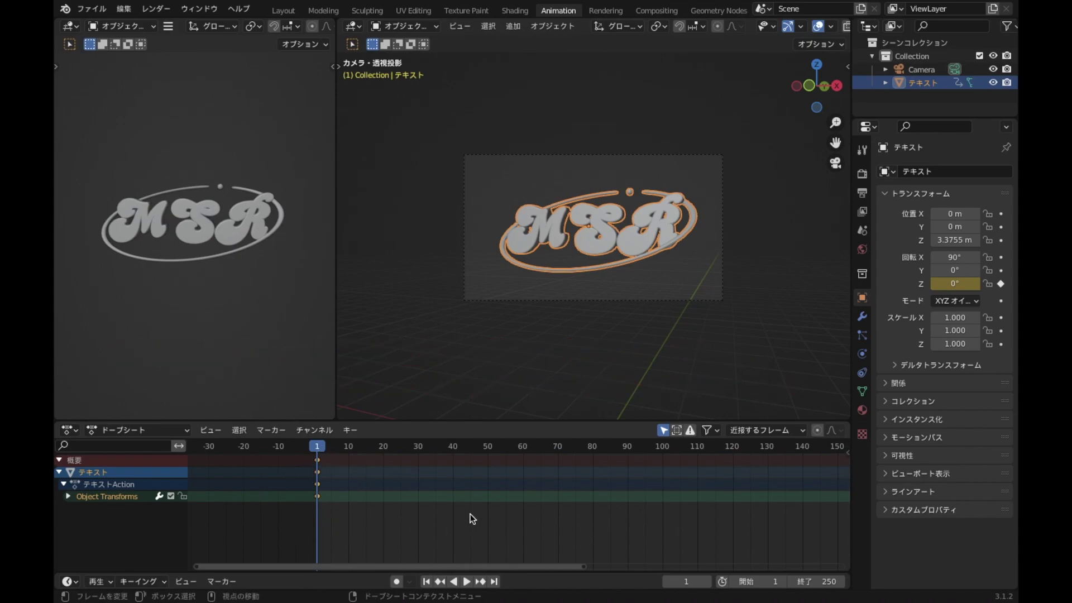
ctrl+scroll(471, 513, right, 5)
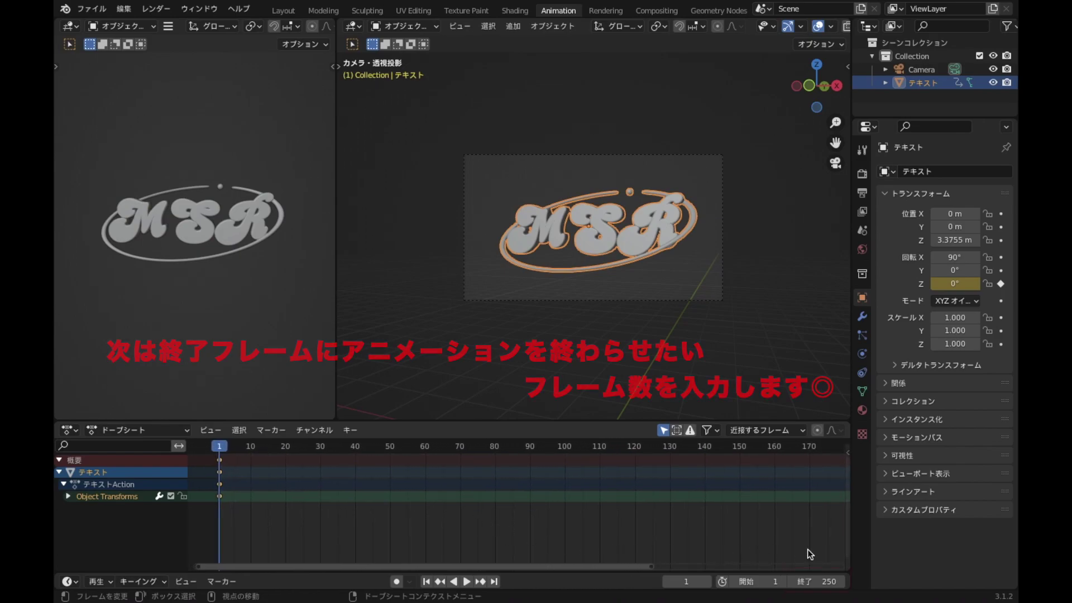
Set the animation's end frame to 100
double_click(822, 581)
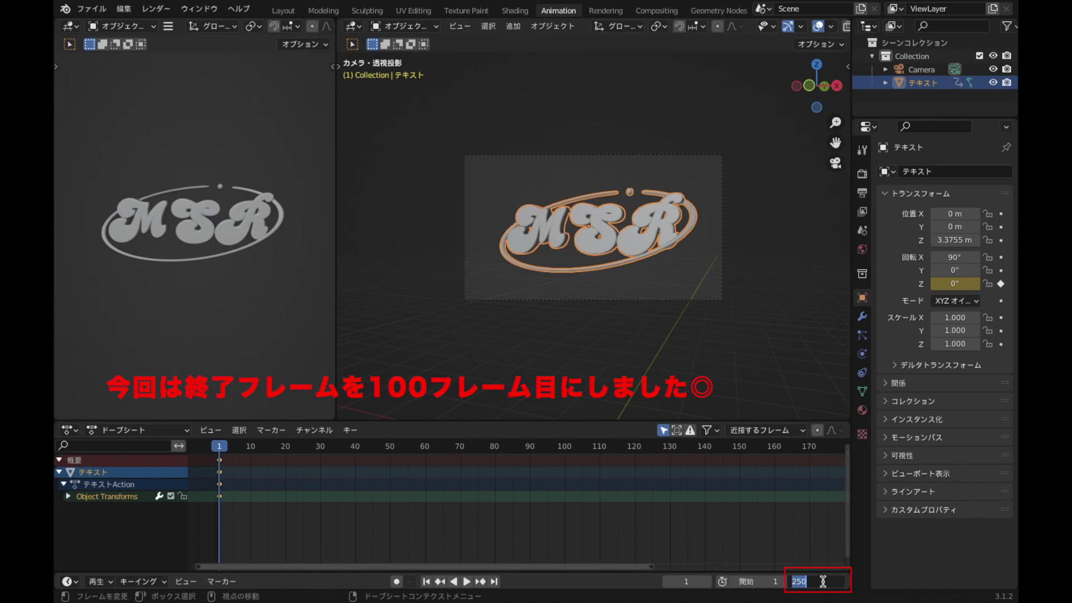
text(100)
key(Return)
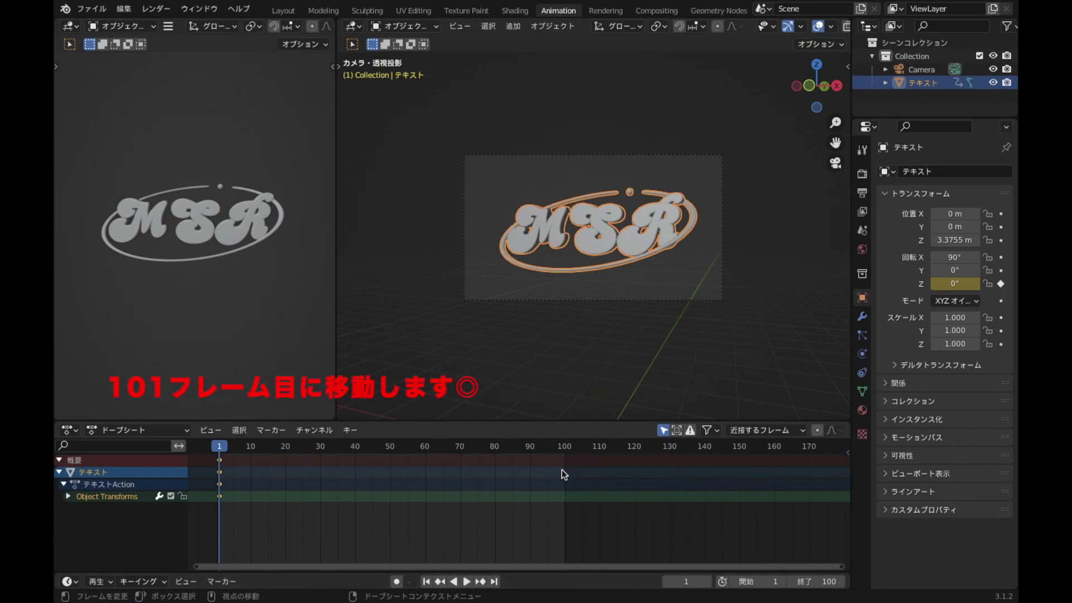
On frame 101, keyframe the logo's Z rotation at 360° and play the spin
key(space)
drag(545, 505, 568, 508)
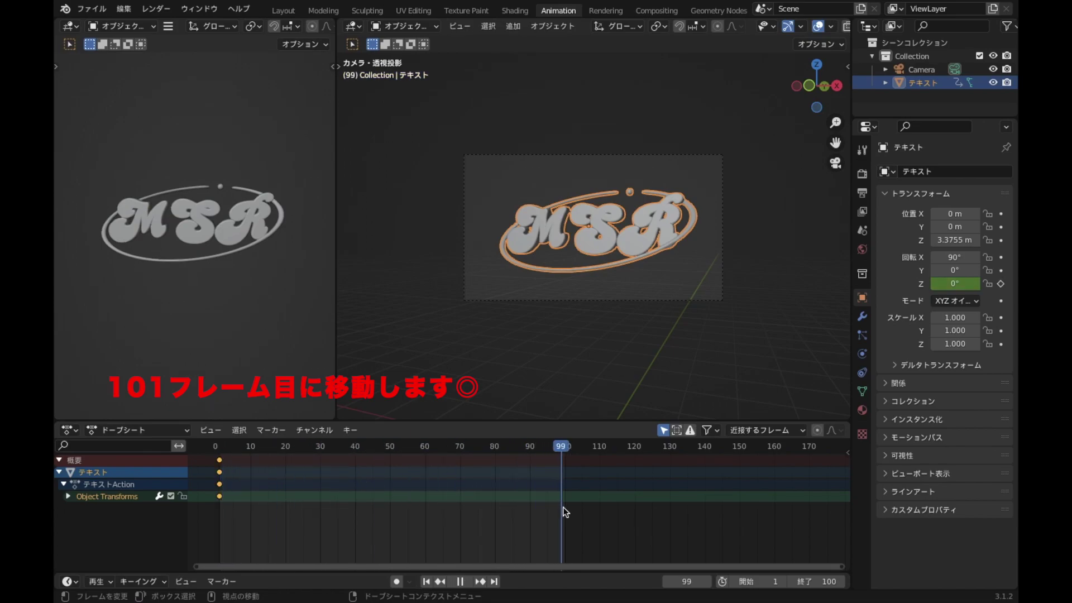
key(space)
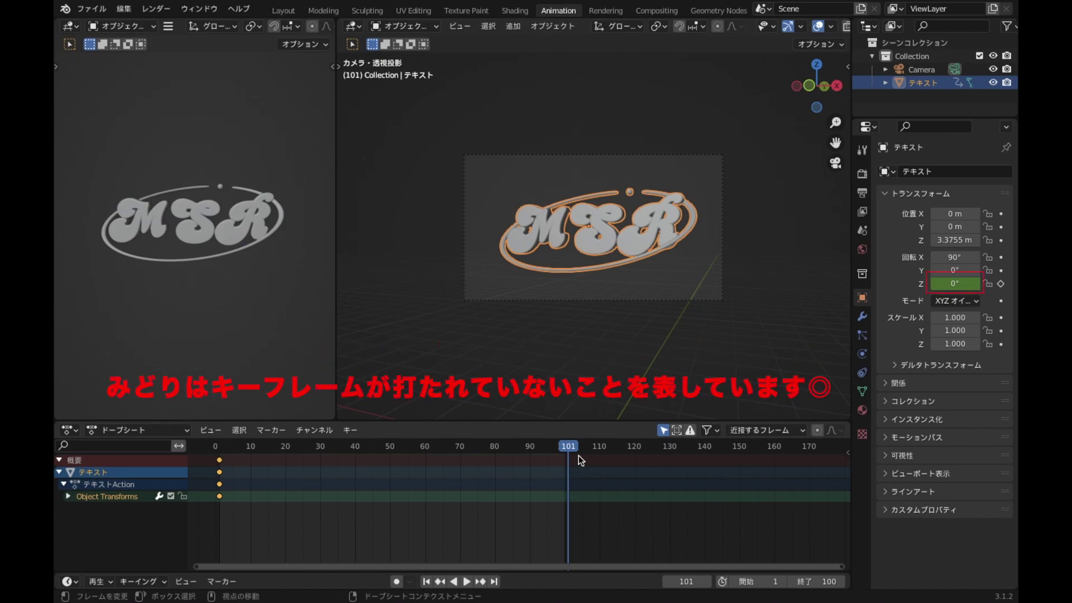
click(961, 285)
text(360)
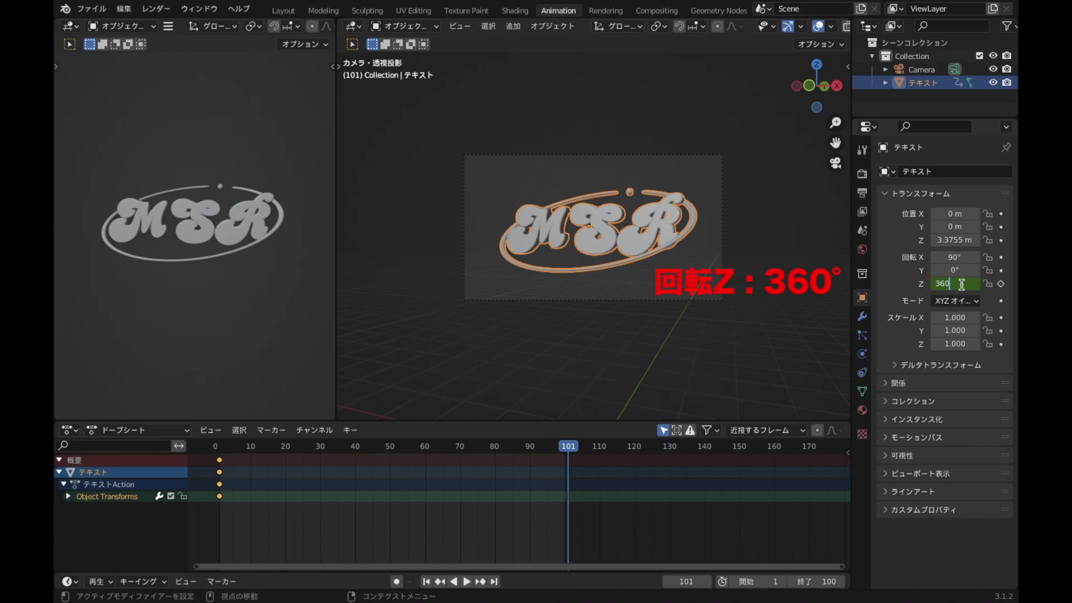
key(Return)
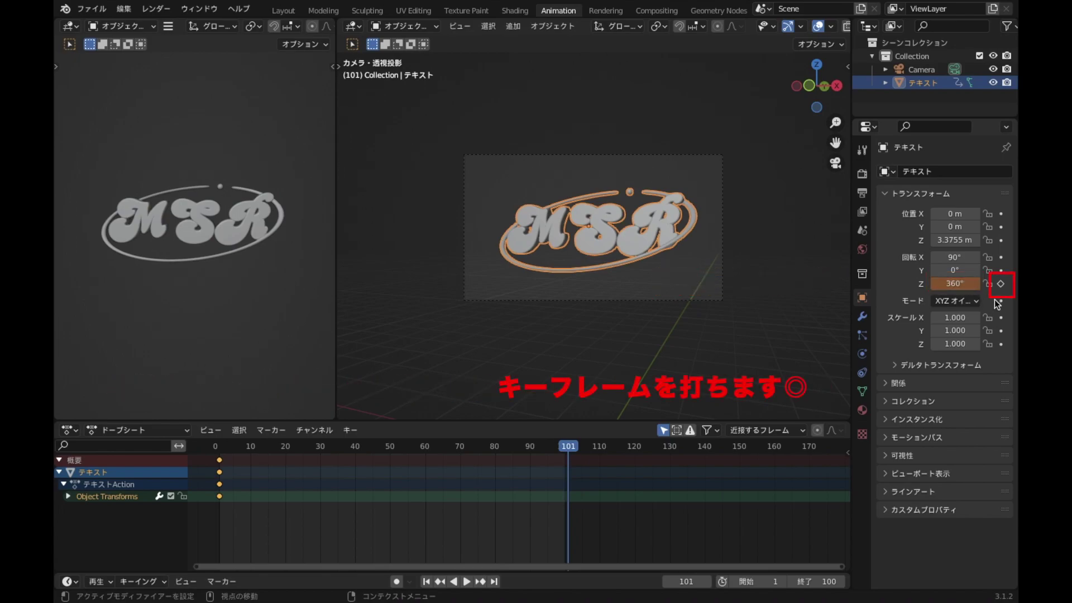
click(1001, 284)
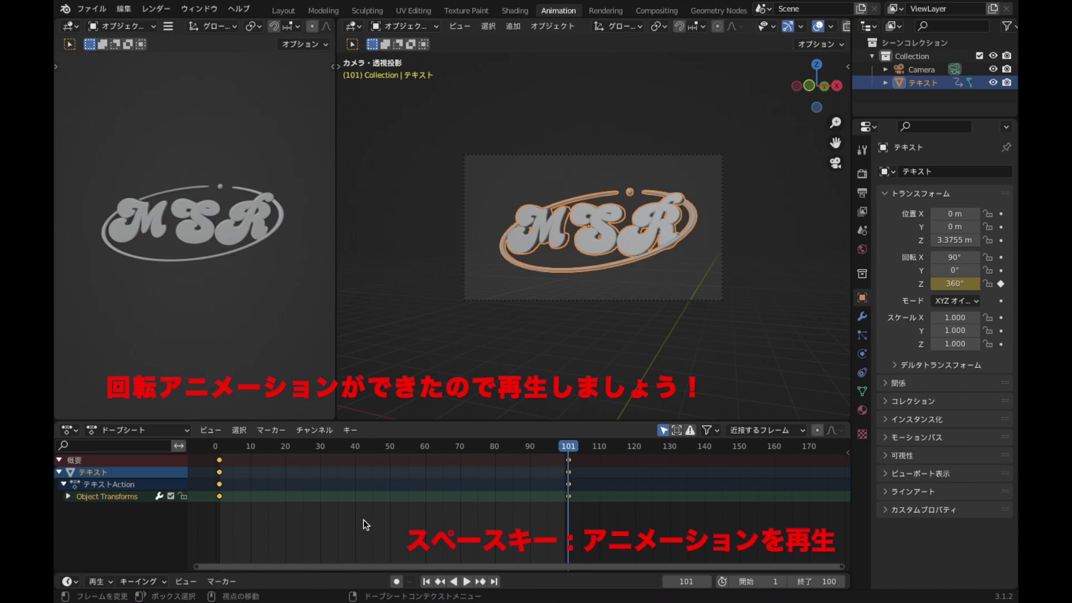
key(space)
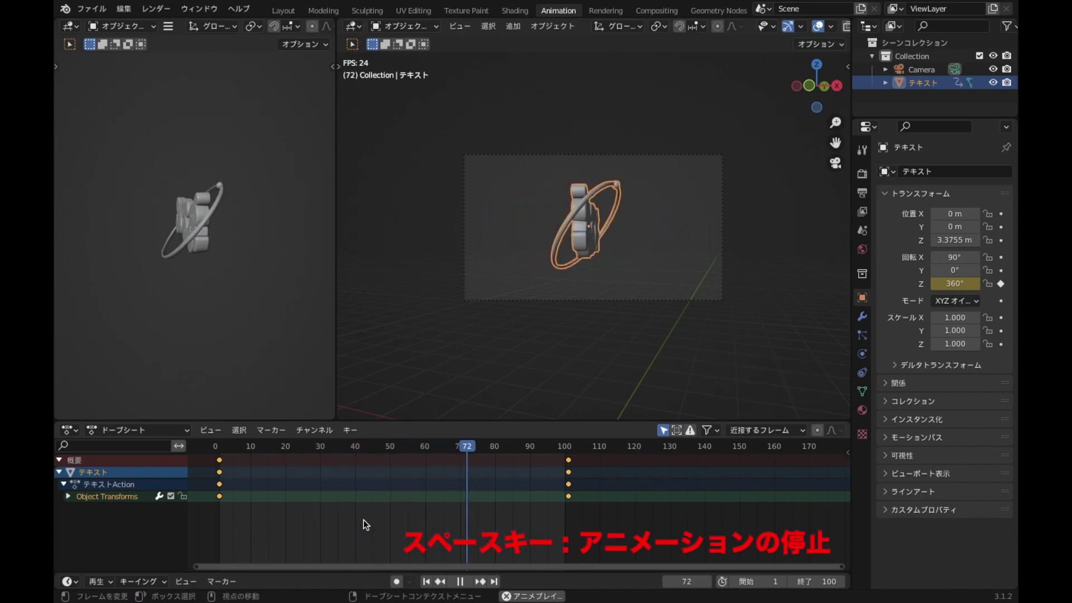
Give the spin keyframes Linear interpolation and replay to check the steady rotation
key(space)
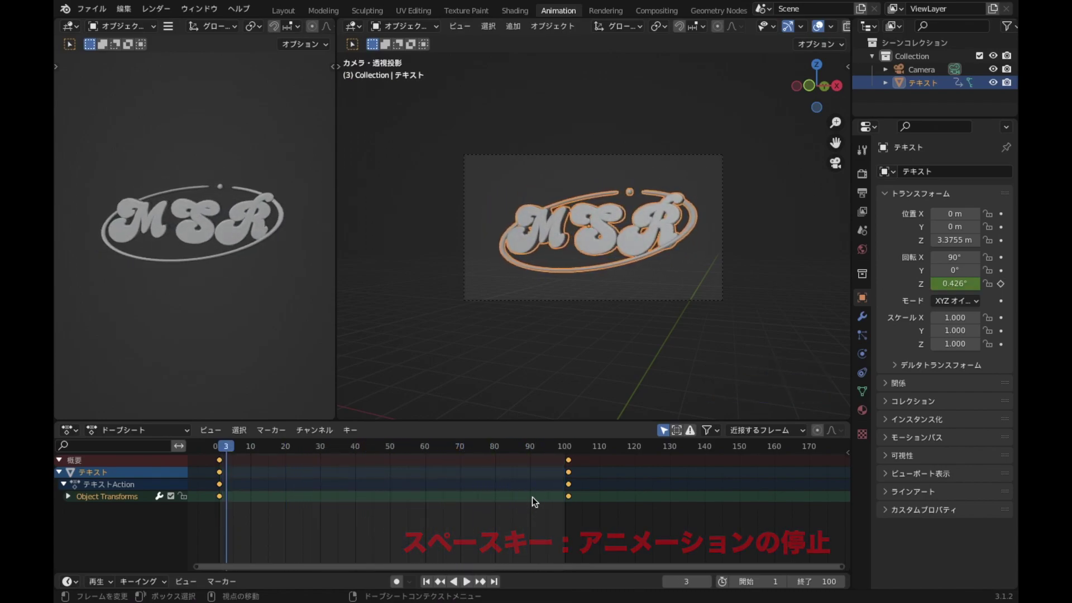
right_click(545, 480)
mouse_move(469, 494)
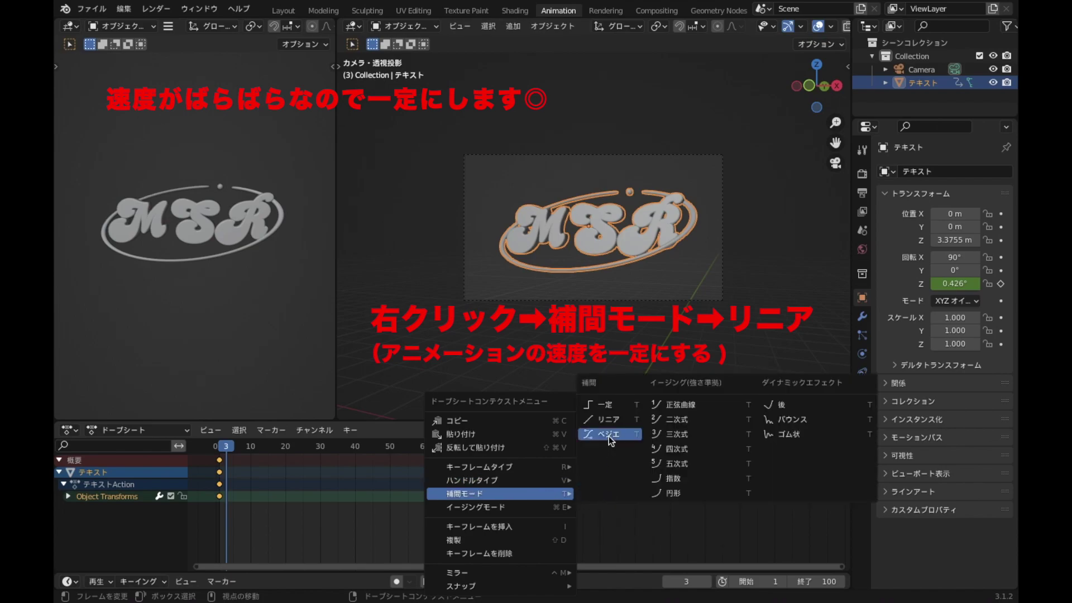
click(607, 419)
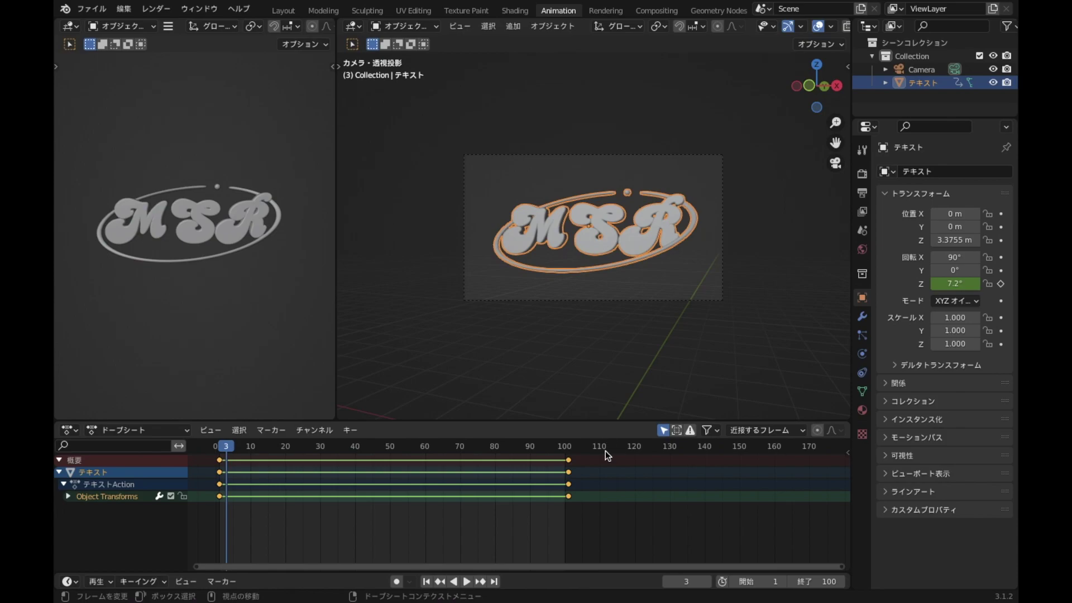
key(space)
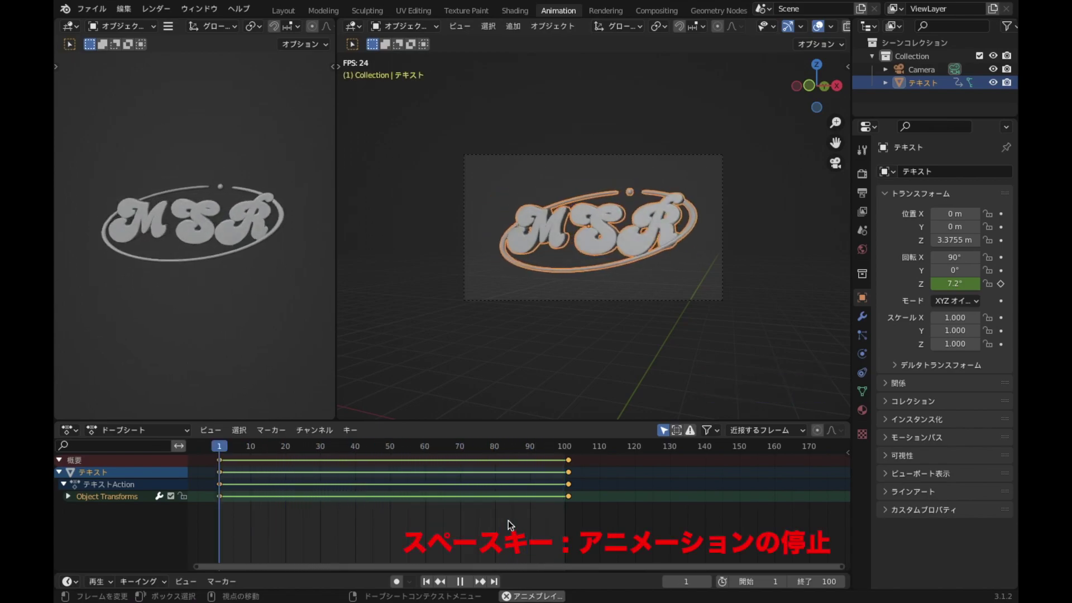
Delete the rotation keyframes, then undo the deletion
key(space)
click(602, 517)
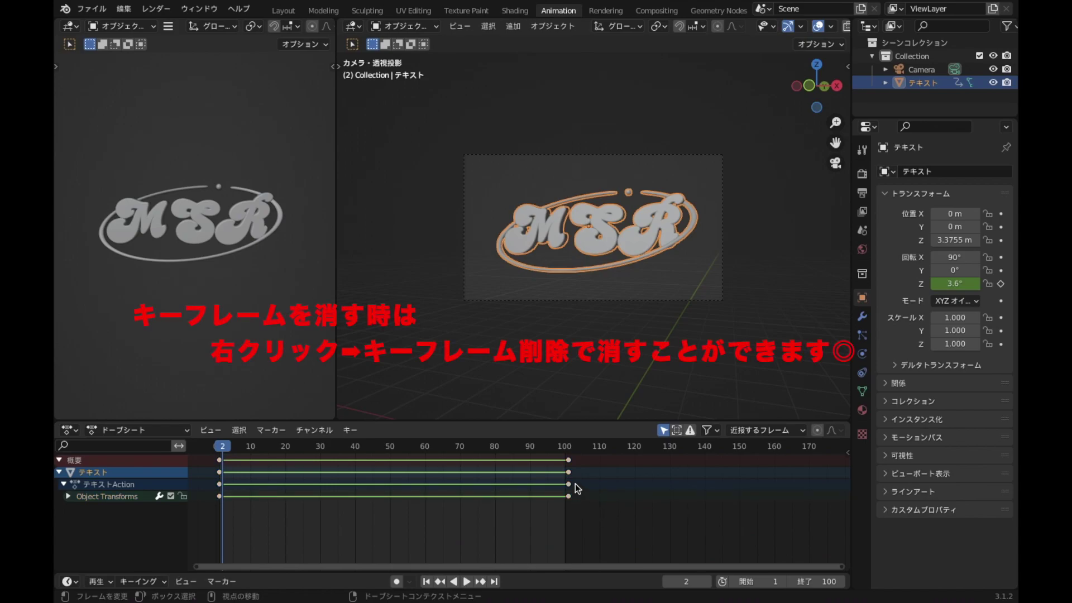
right_click(679, 460)
mouse_move(629, 462)
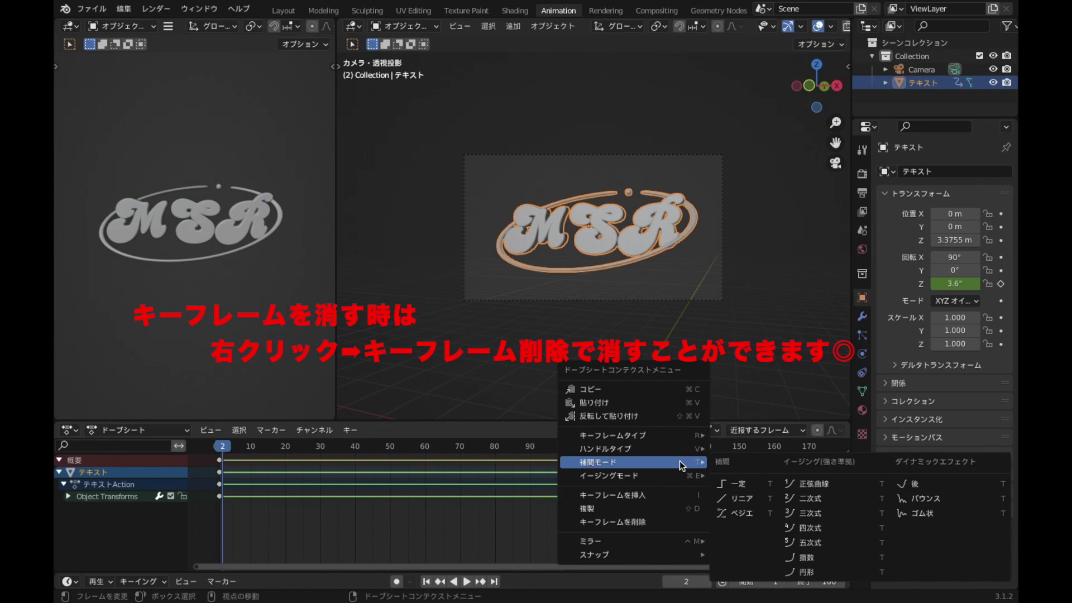
click(680, 524)
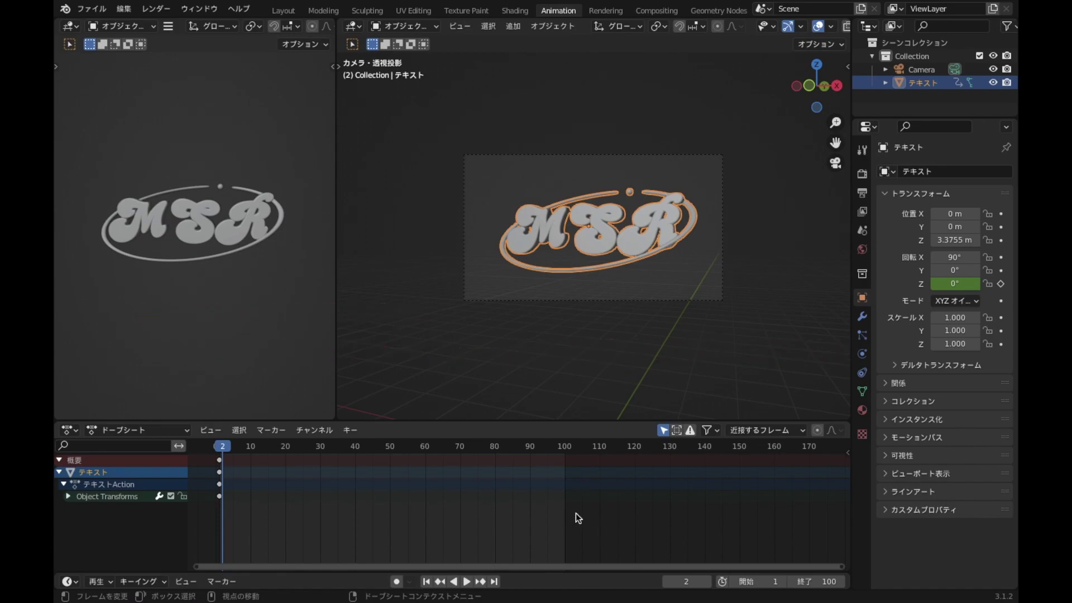
key(ctrl+z)
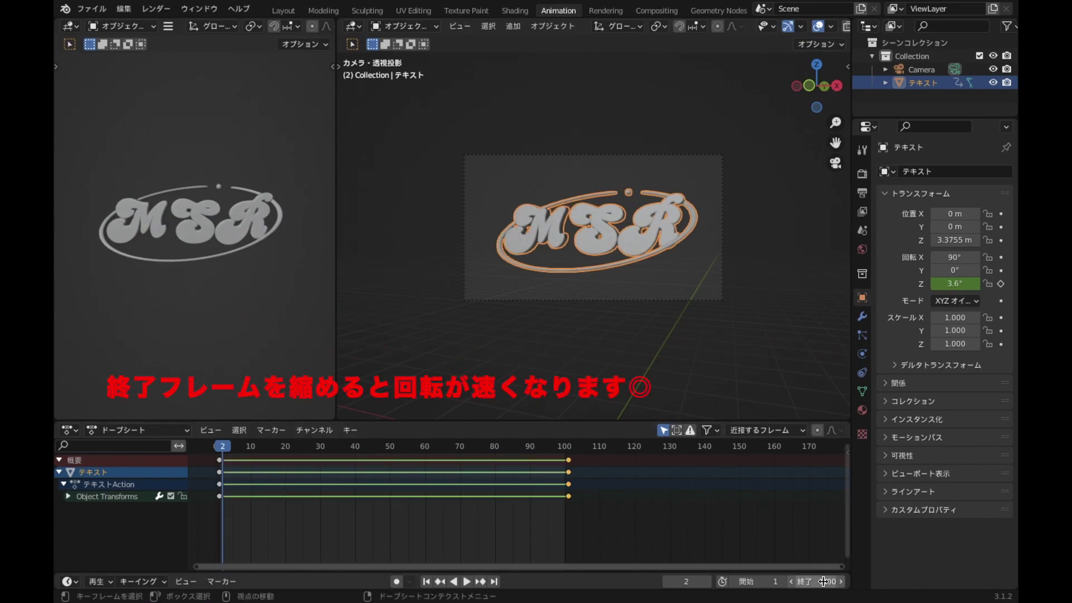
Shorten the end frame to 50 and move the end keyframes to frame 50
click(823, 581)
text(50)
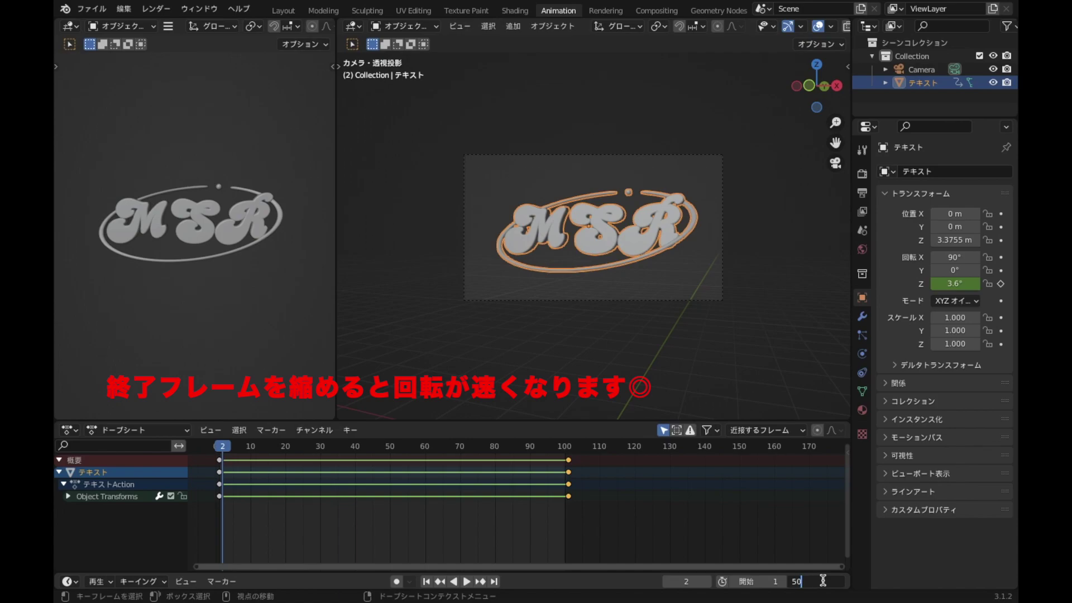
key(Return)
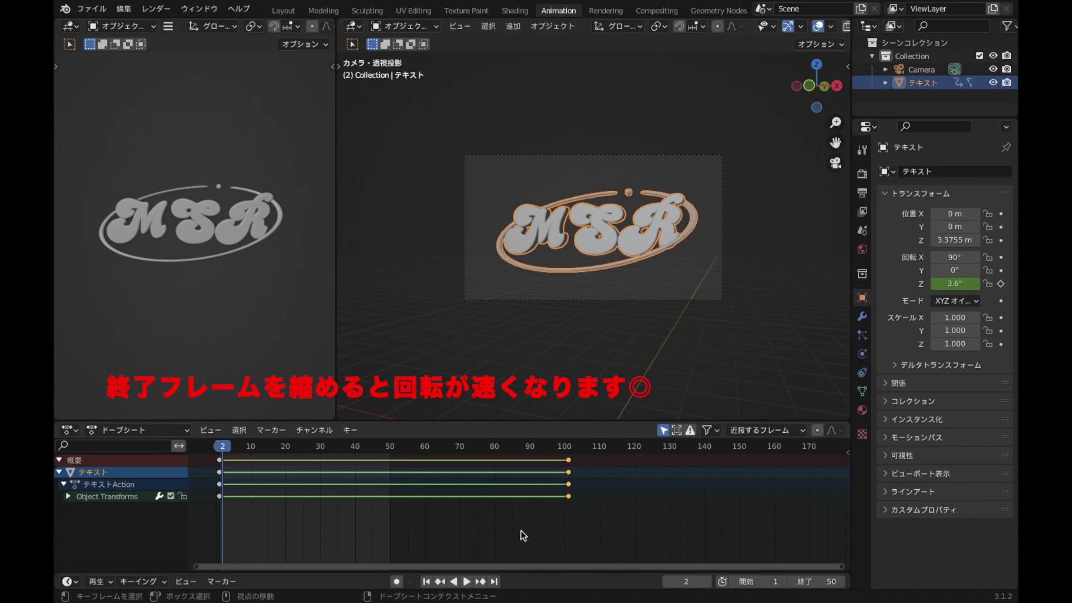
mouse_move(544, 532)
mouse_down()
mouse_move(603, 460)
mouse_move(580, 465)
mouse_up()
key(g)
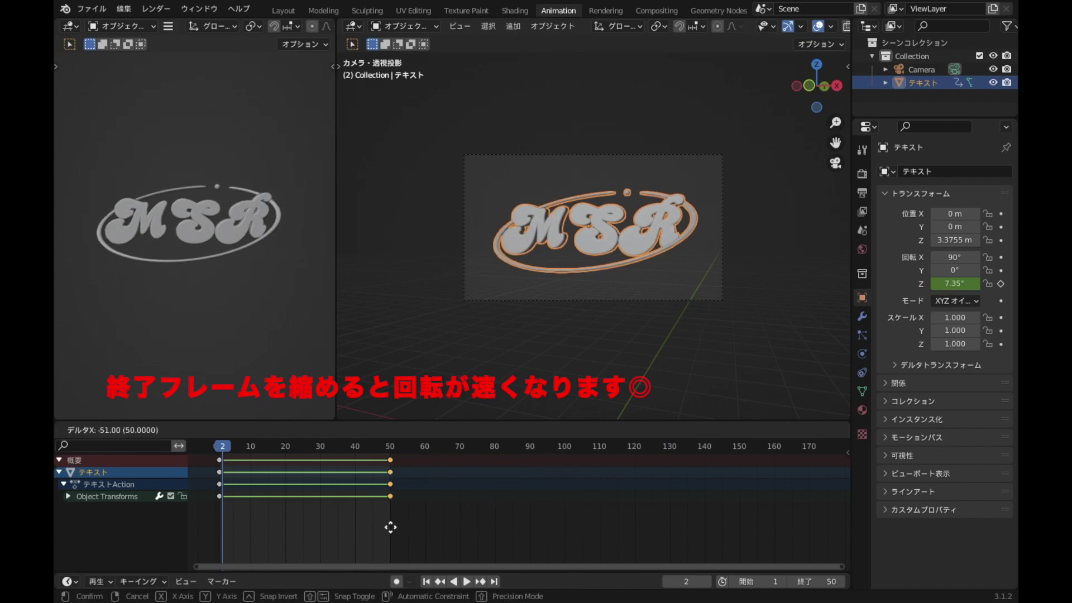
click(394, 528)
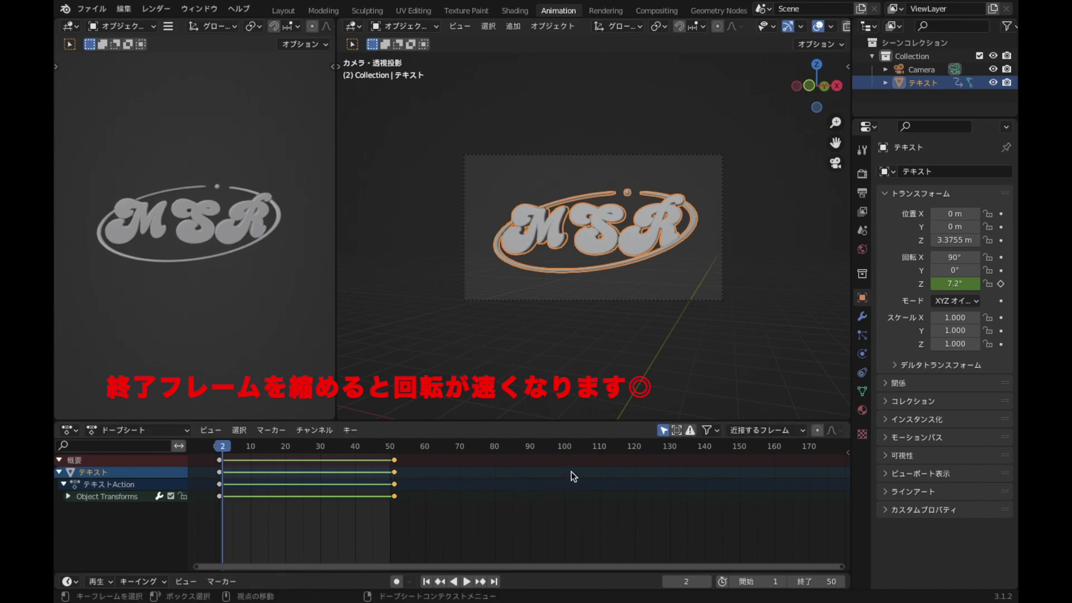
Preview the spin, undo the keyframe move, and confirm 100 as the end frame
key(space)
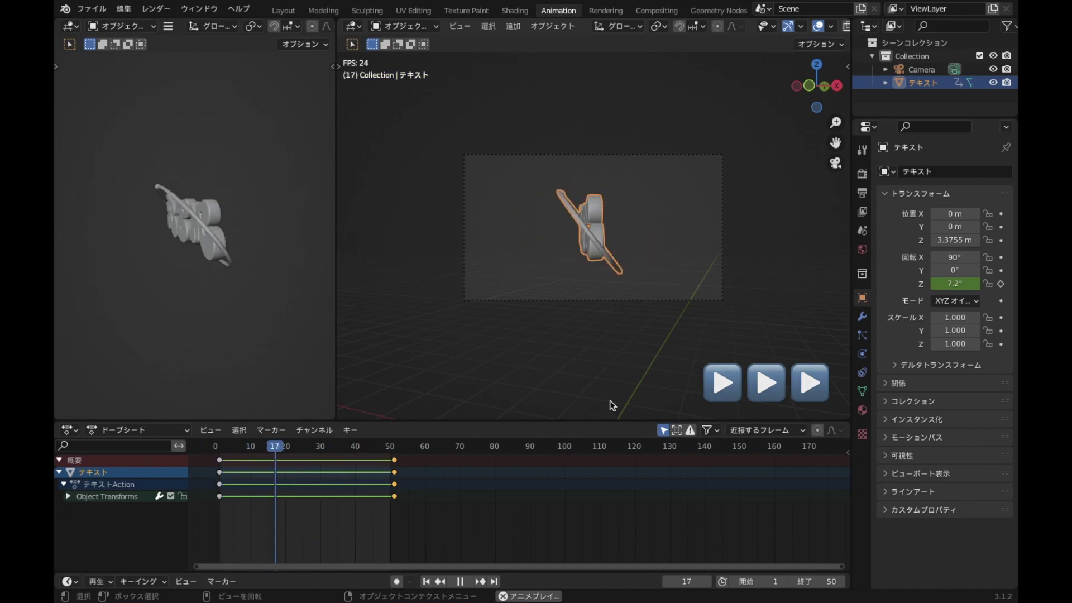
key(space)
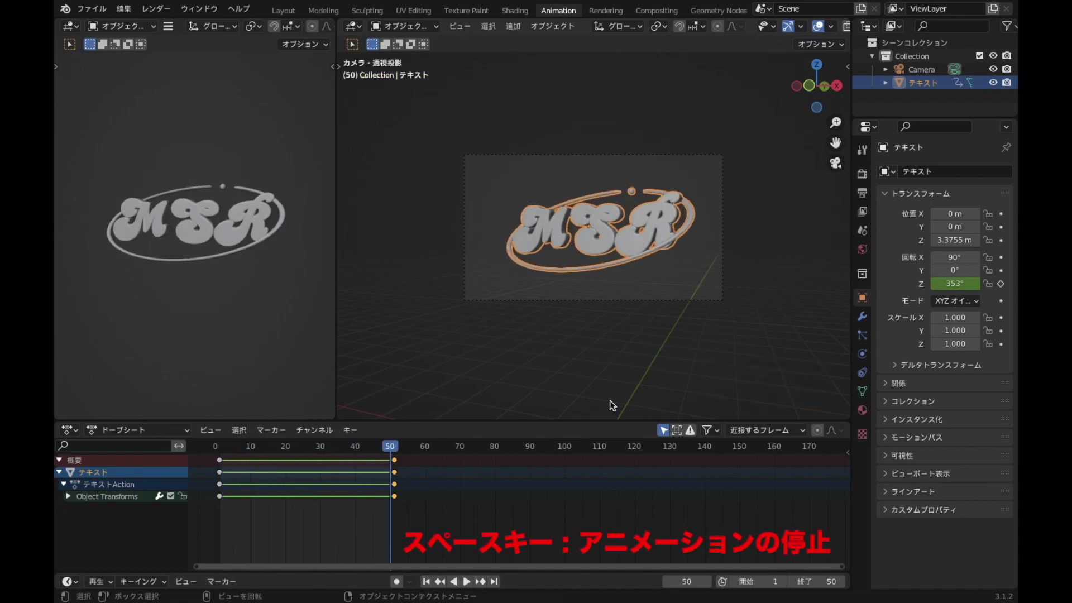
key(ctrl+z)
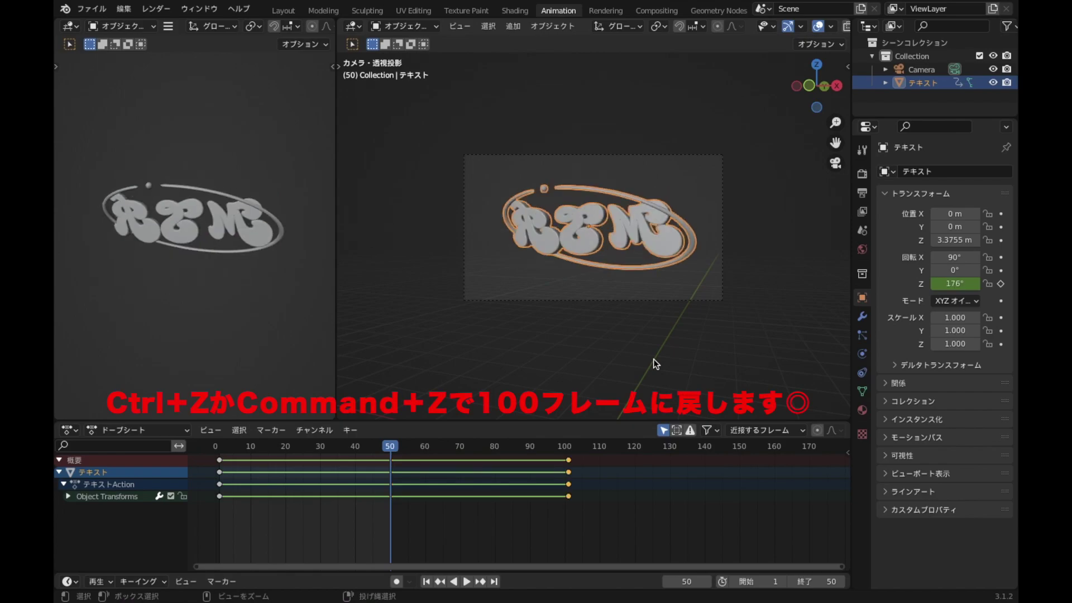
key(ctrl+z)
click(804, 582)
text(100)
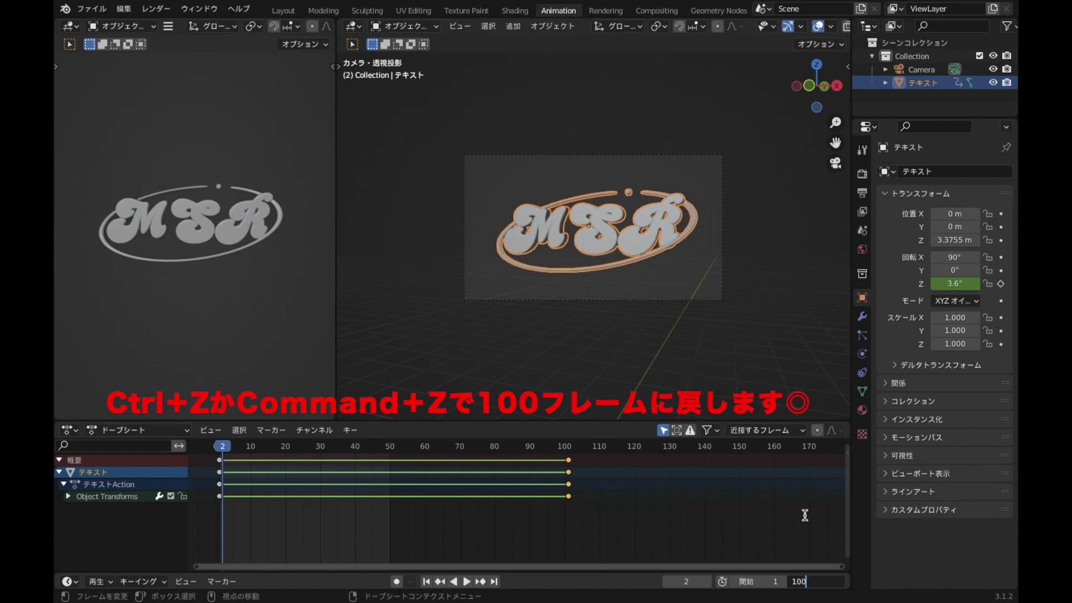
key(Return)
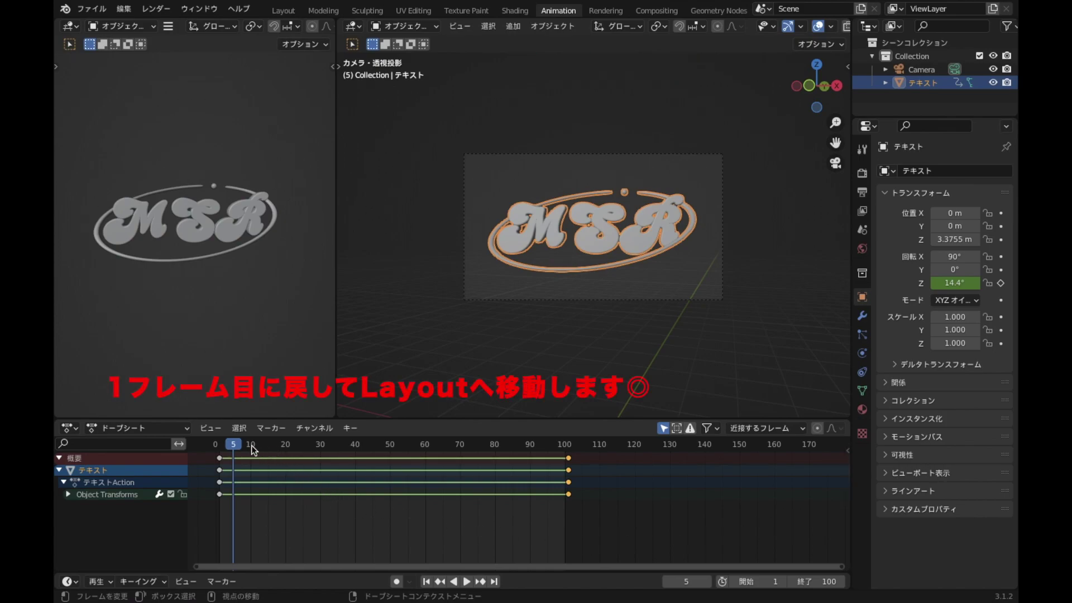
Return the playhead to frame 1, stop playback, and go to the Layout workspace
drag(233, 444, 216, 464)
key(space)
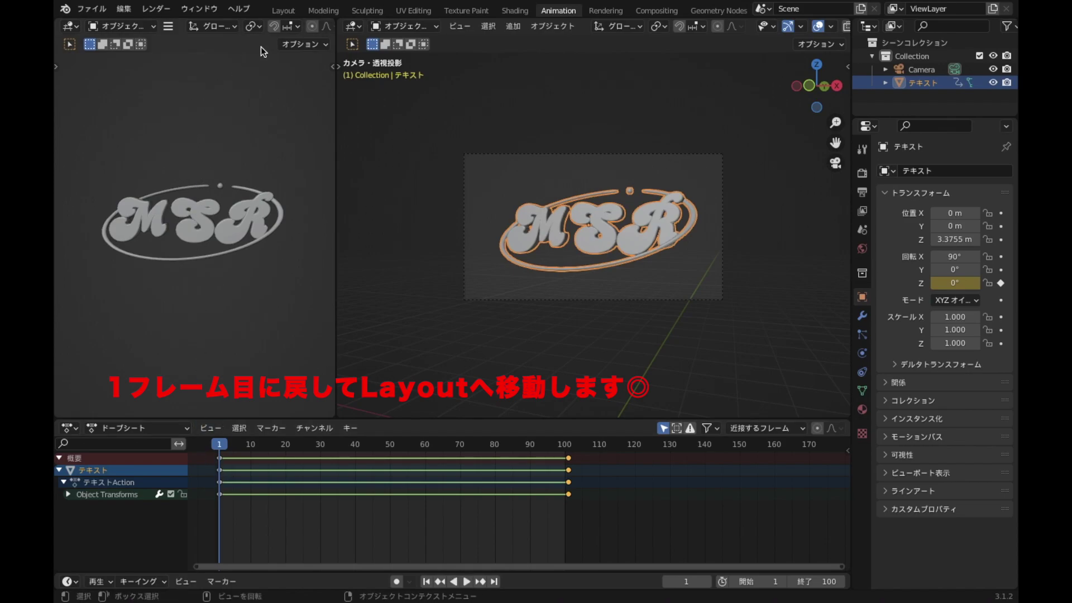
click(283, 10)
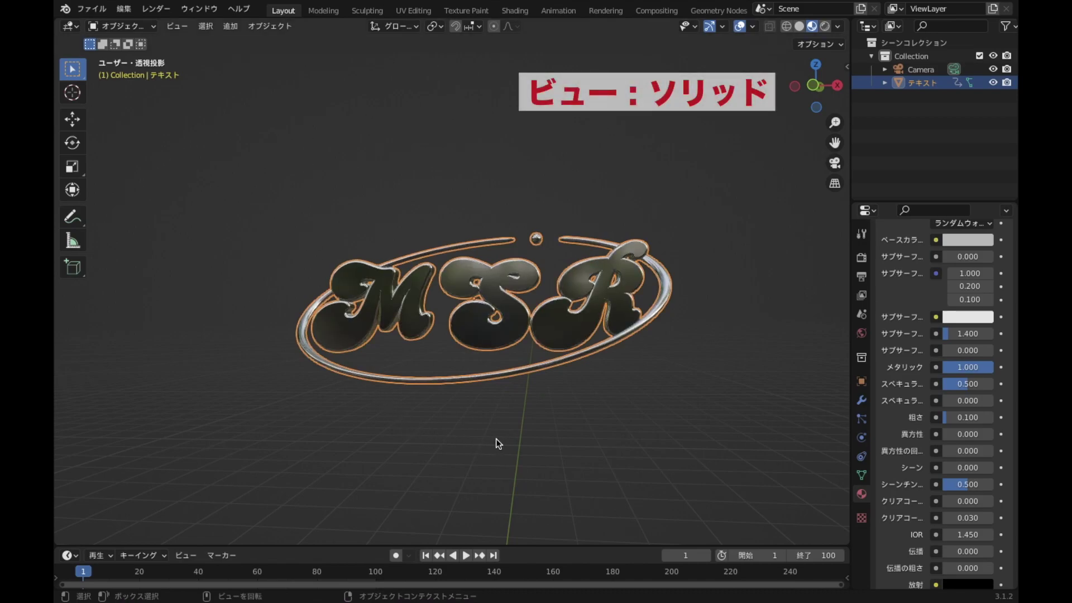
Use Solid shading, look through the camera, and adjust its angle on the logo
click(799, 27)
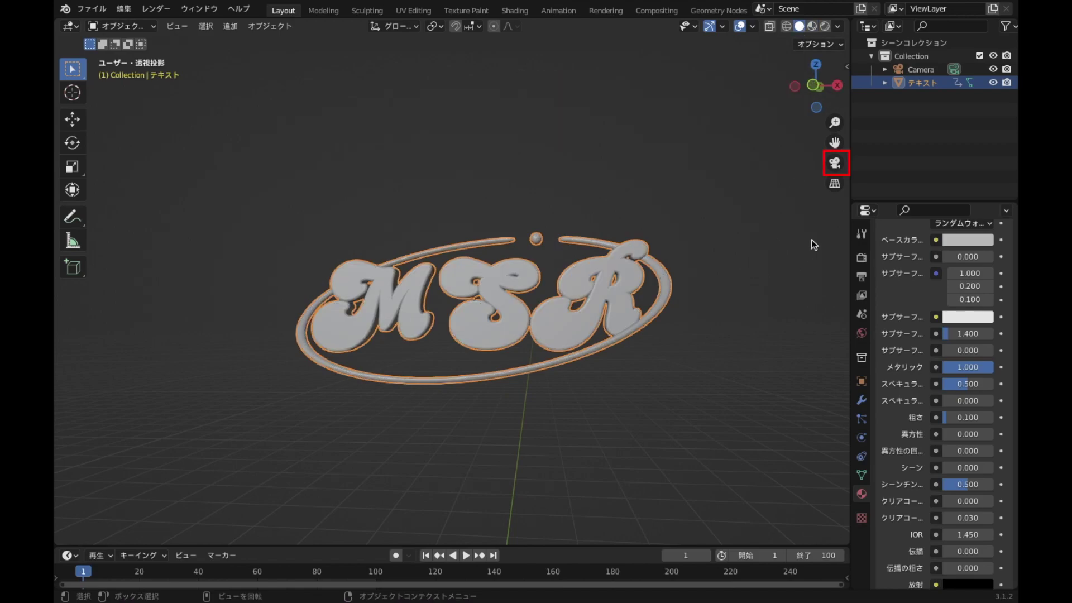
click(835, 163)
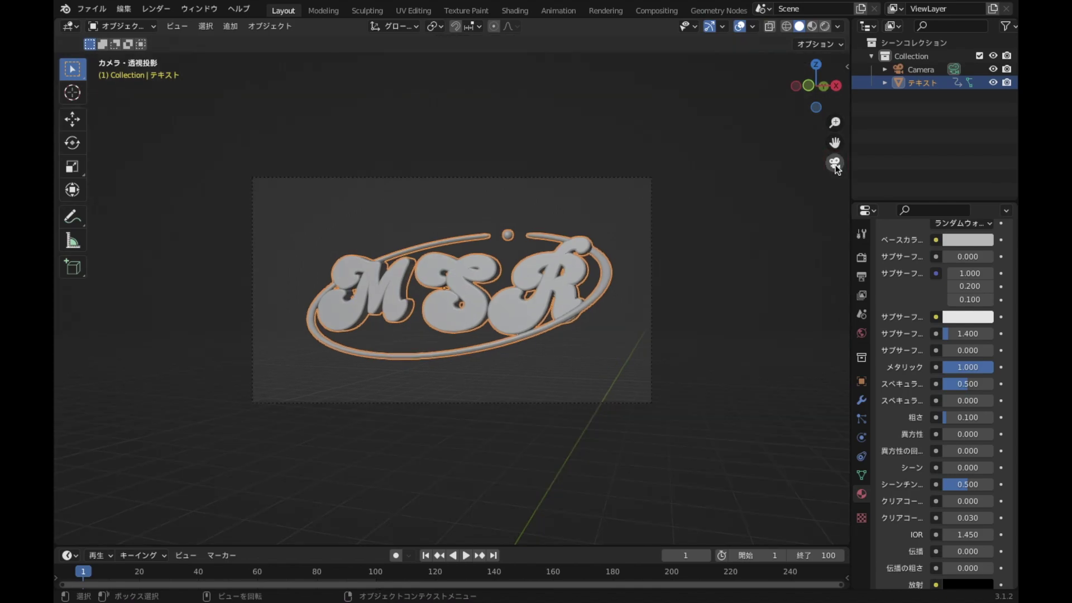
key(n)
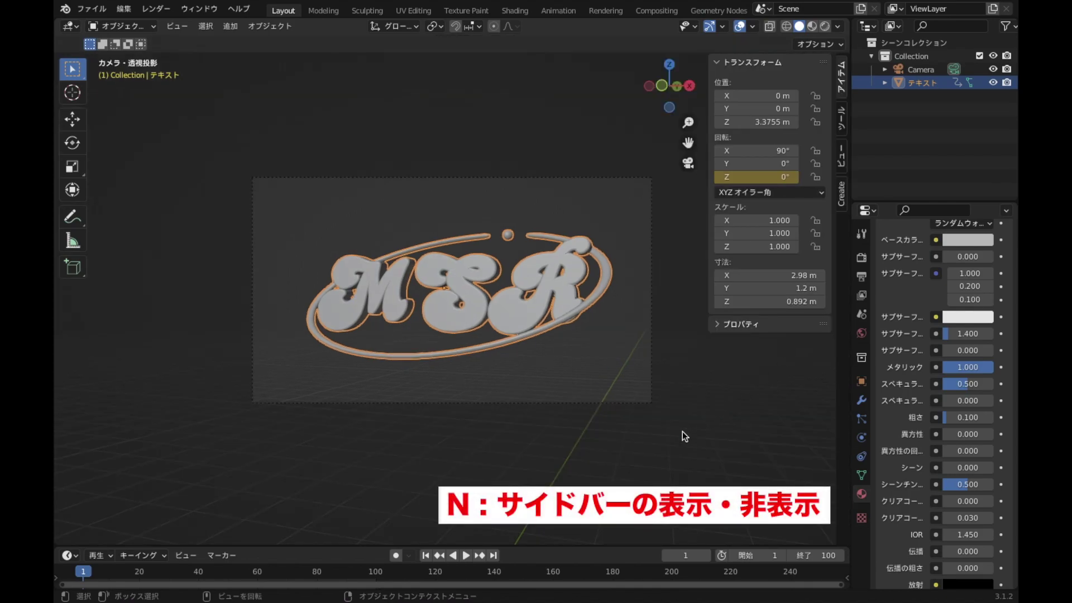
click(841, 161)
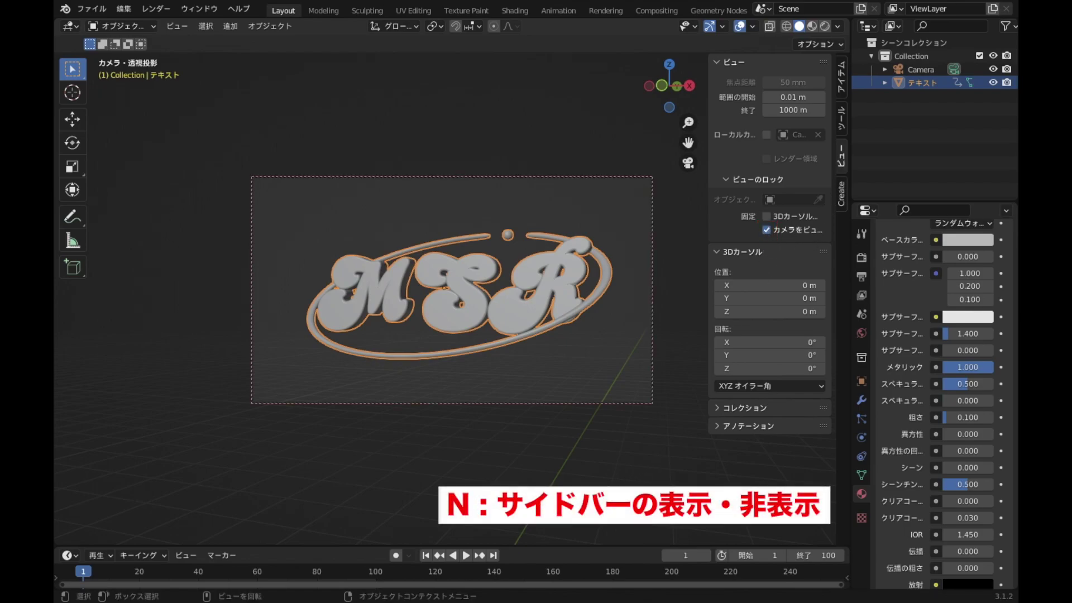
key(n)
mouse_move(494, 380)
middle_down()
mouse_move(544, 374)
mouse_move(541, 383)
middle_up()
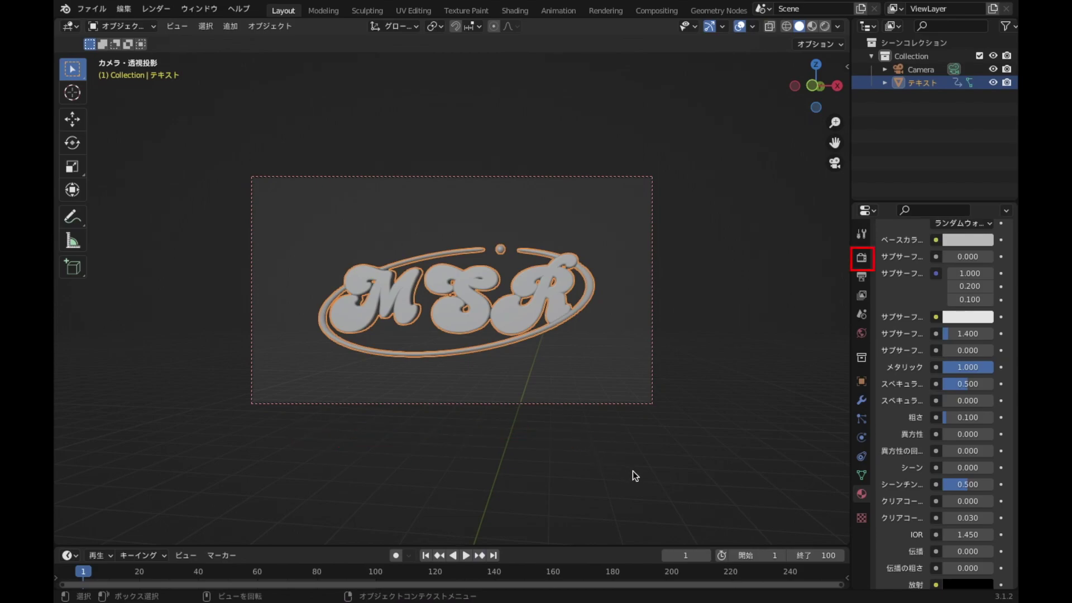
Set the render engine to Cycles with 200 maximum render samples
click(861, 259)
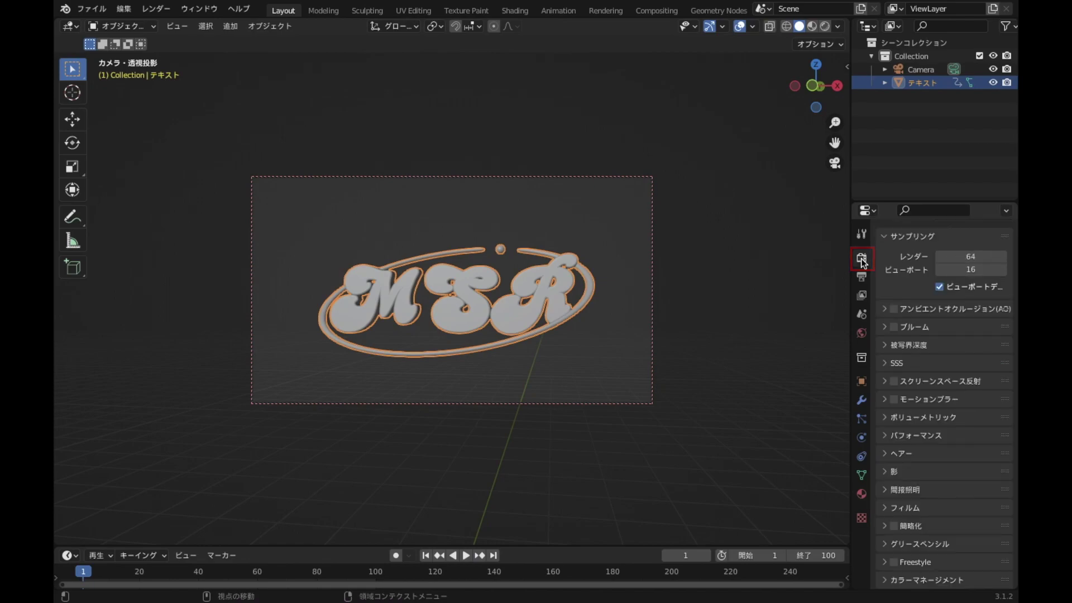
scroll(942, 335, up, 2)
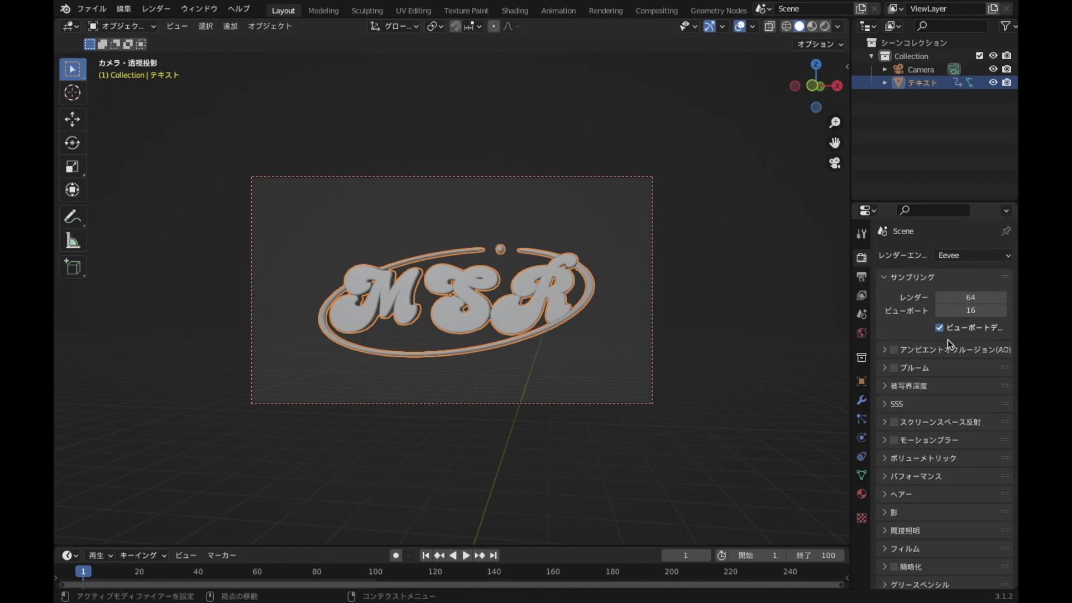
click(988, 258)
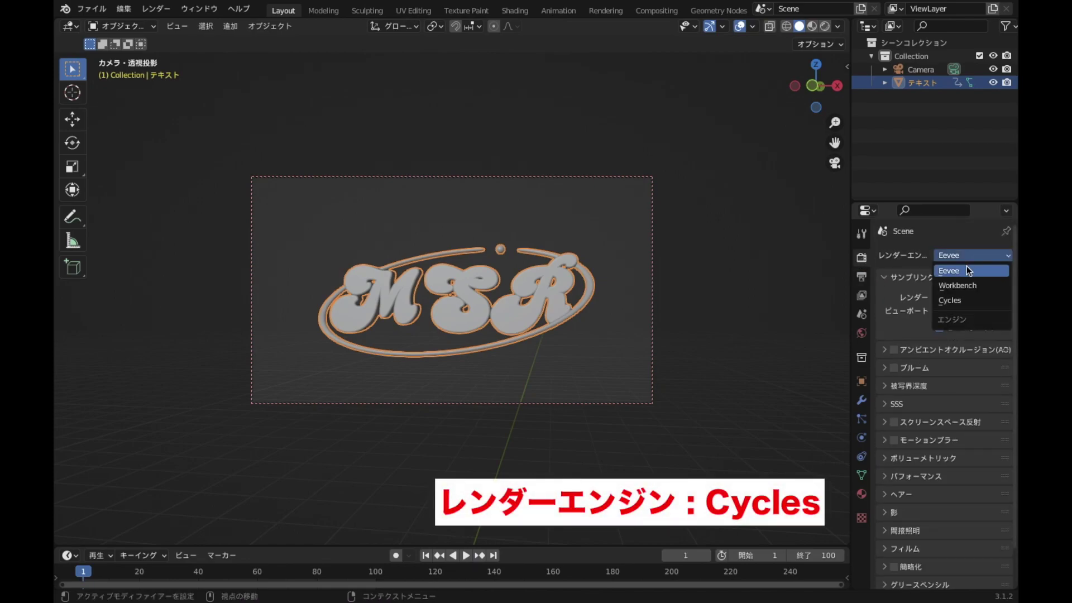
click(970, 301)
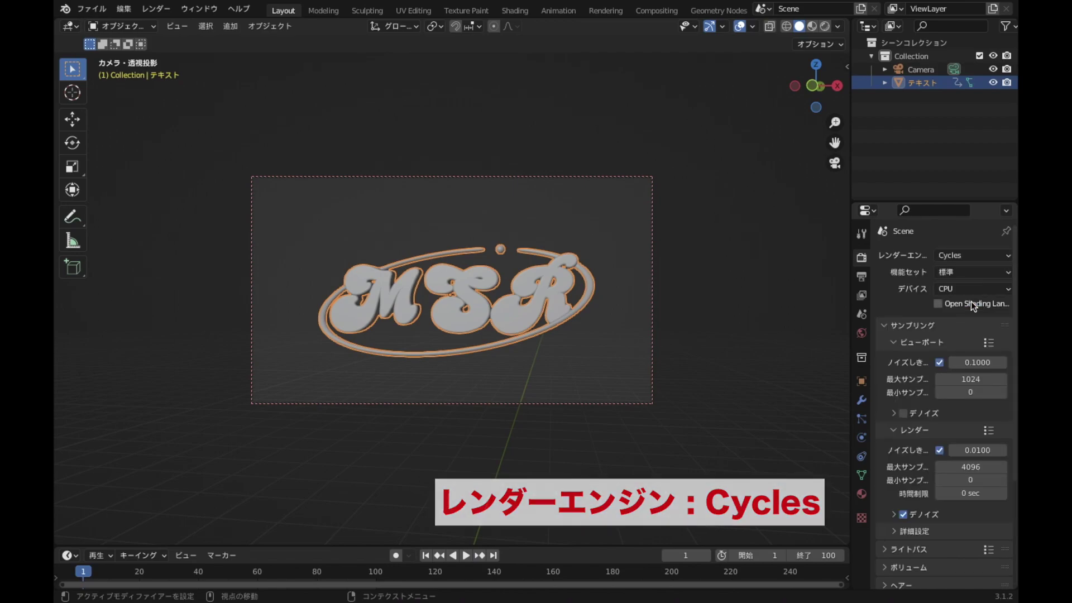
scroll(931, 427, down, 2)
scroll(931, 428, up, 1)
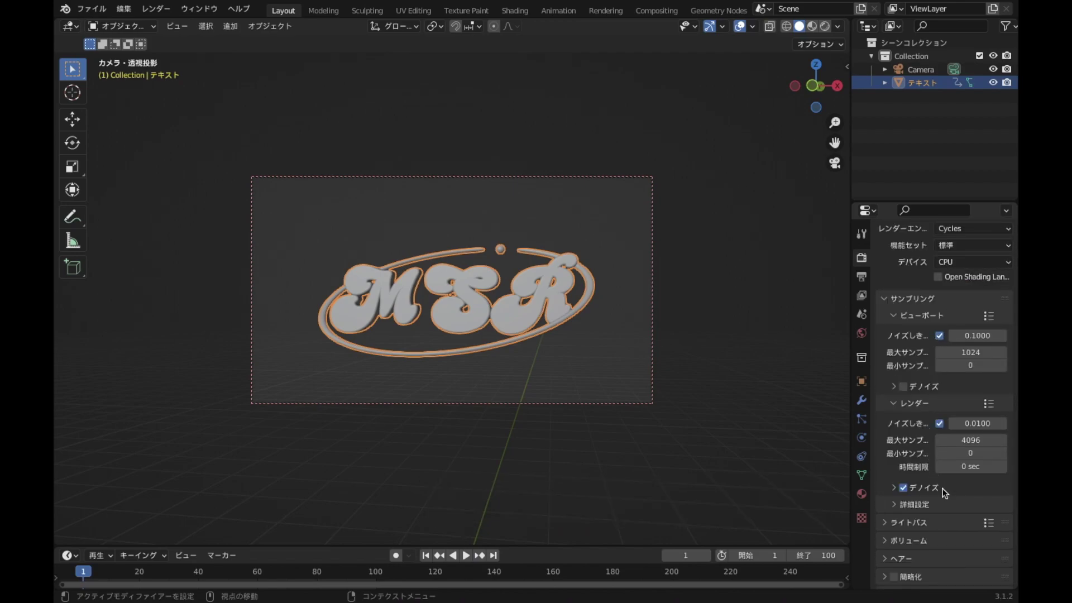
click(984, 441)
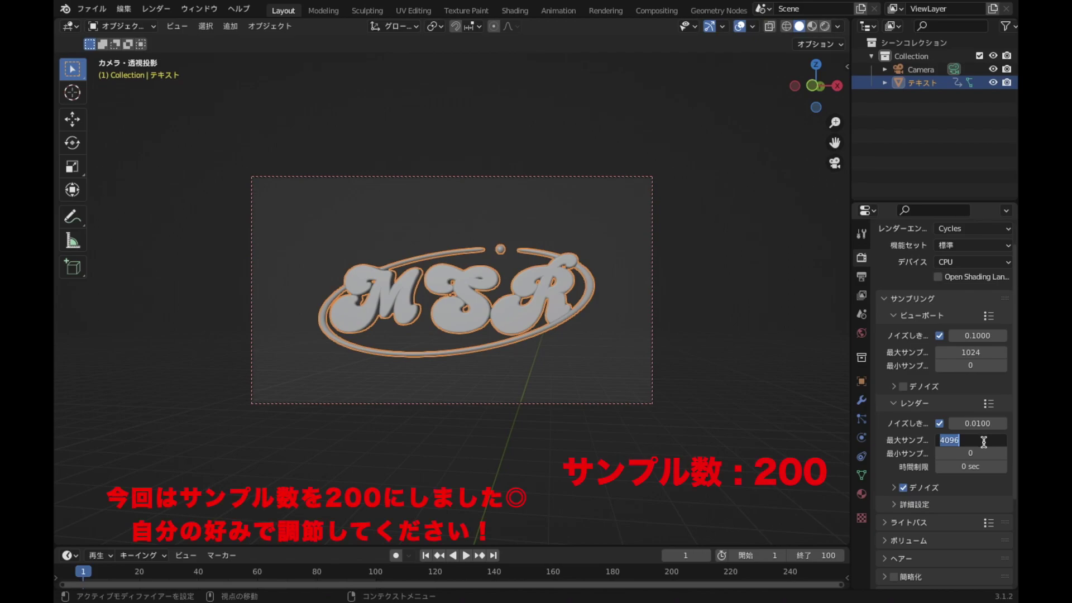
text(2)
key(Return)
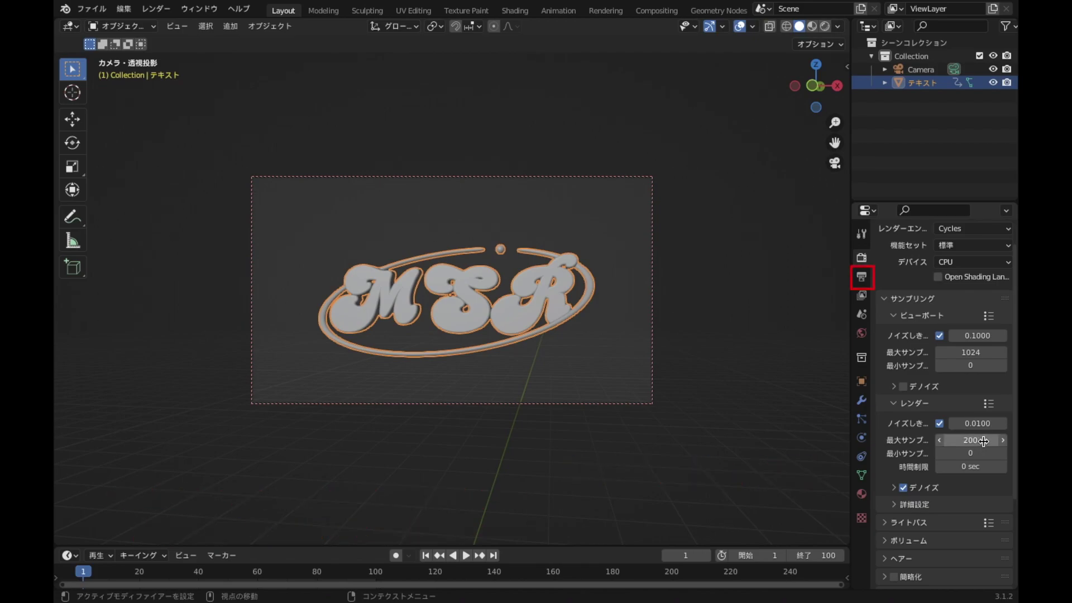
Set the output resolution to 960 × 540 px
click(866, 280)
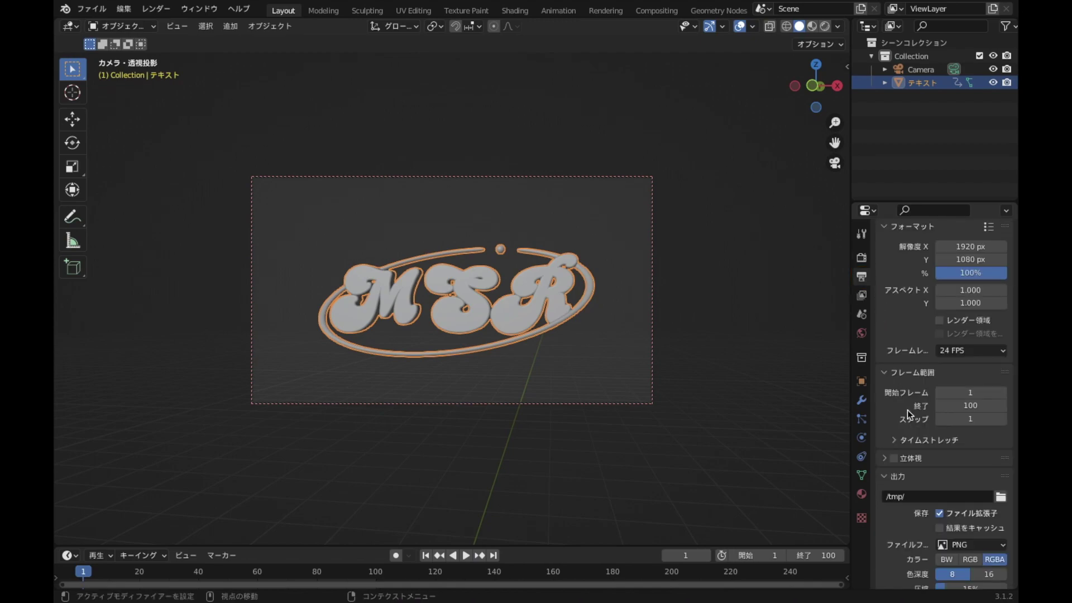
scroll(910, 416, up, 2)
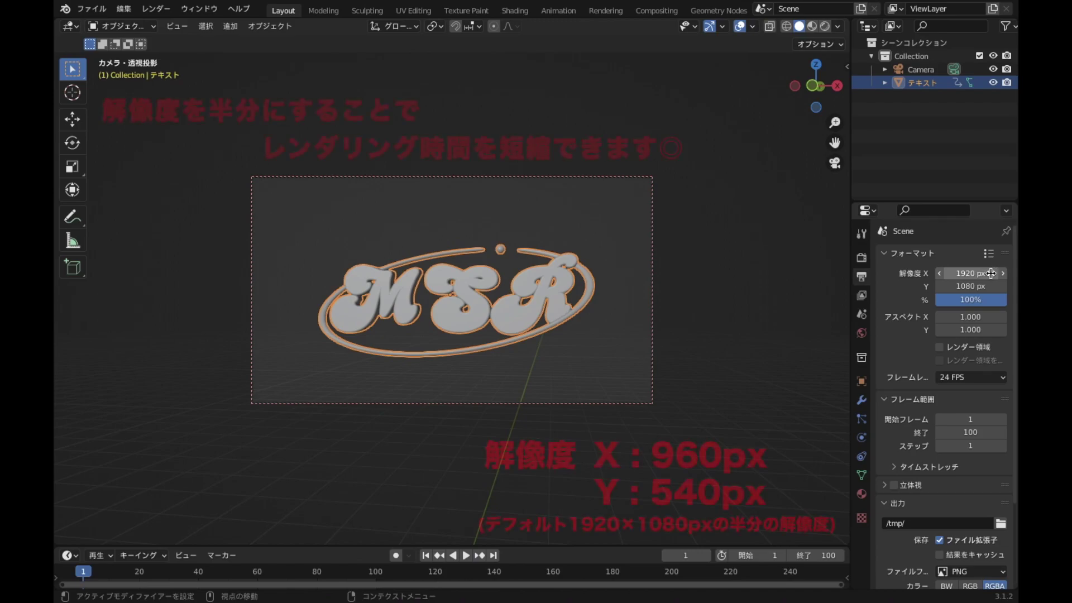
click(990, 275)
text(960)
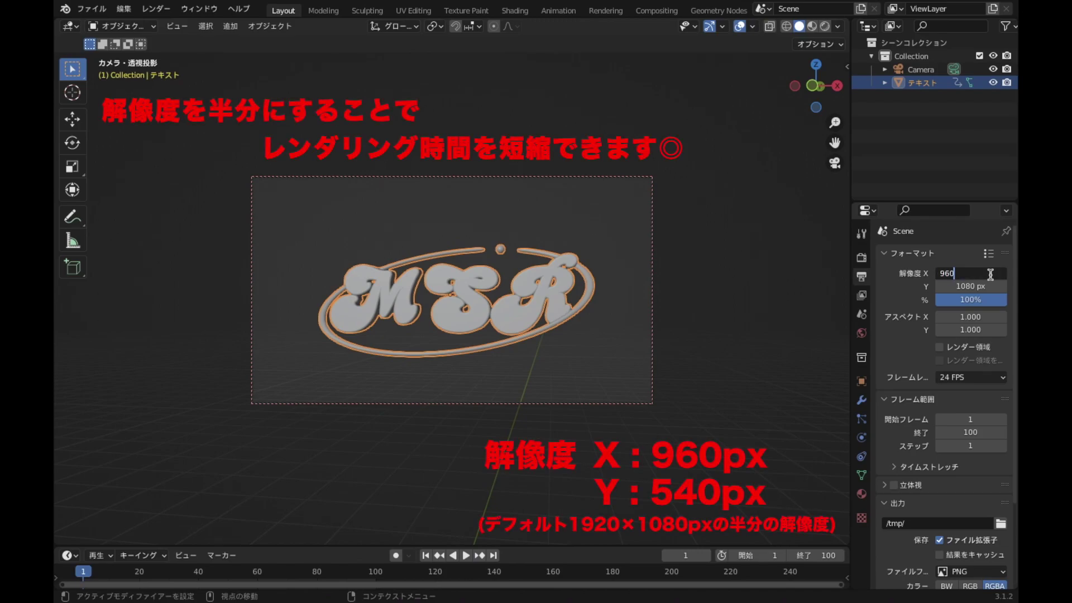
key(Tab)
text(5)
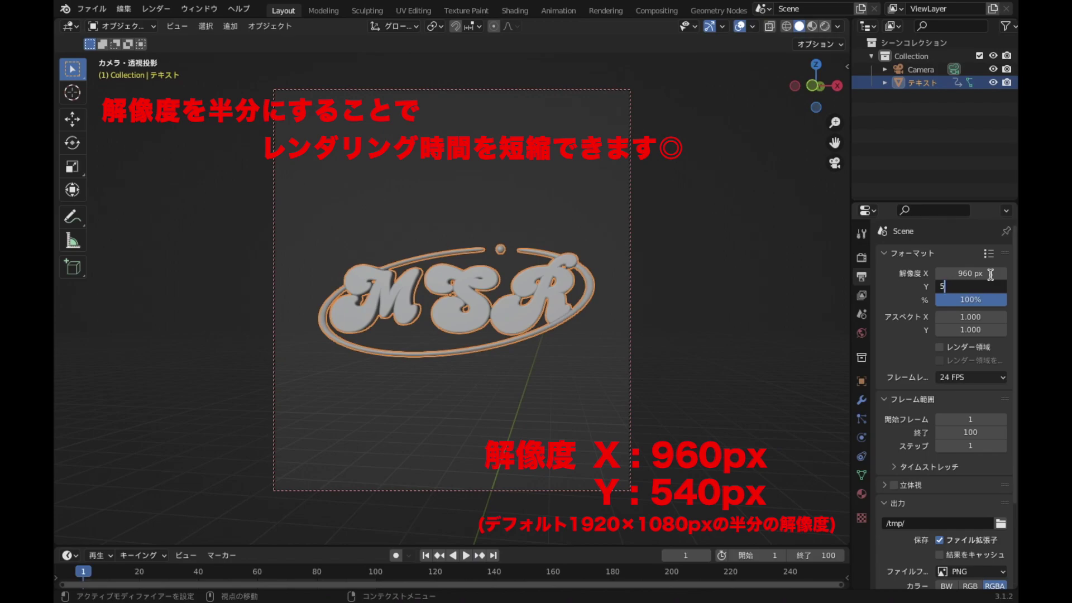
key(Return)
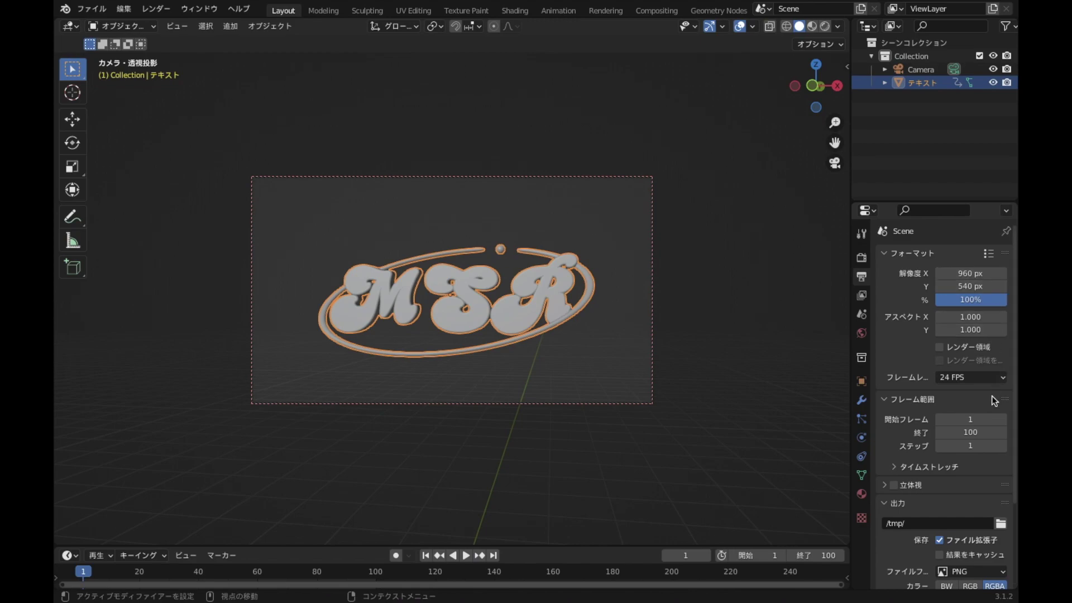
Keep the frame rate at 24 FPS and make AVI JPEG the output file format
scroll(992, 396, down, 1)
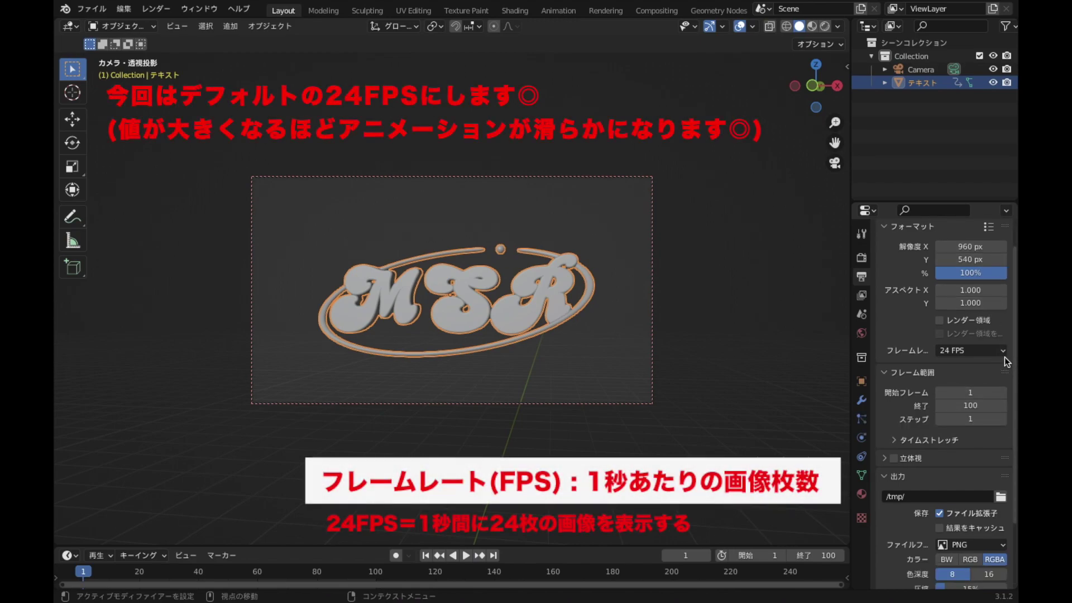
click(1002, 354)
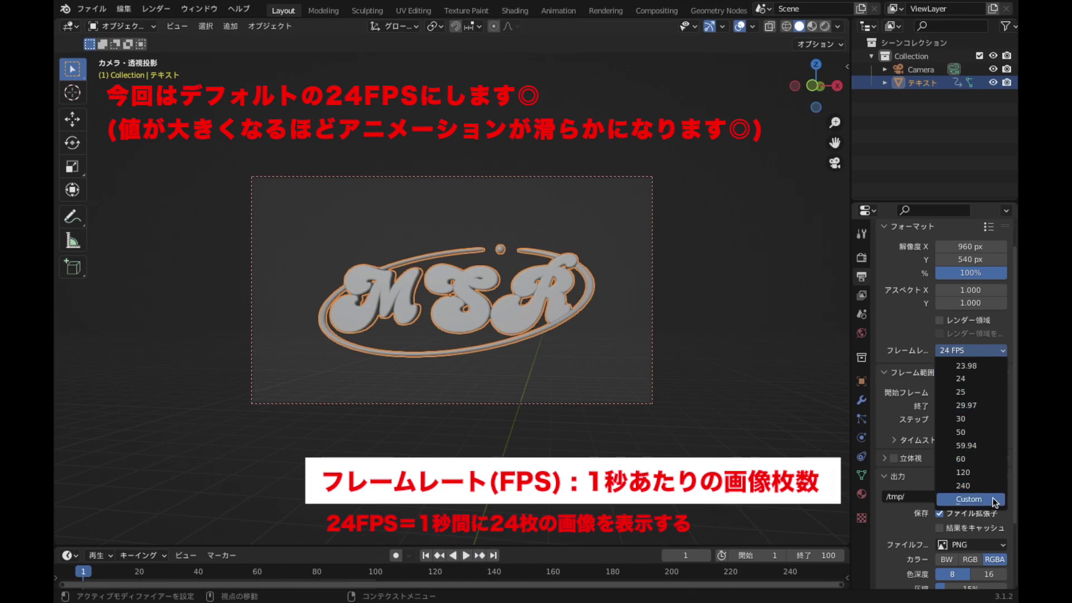
click(998, 356)
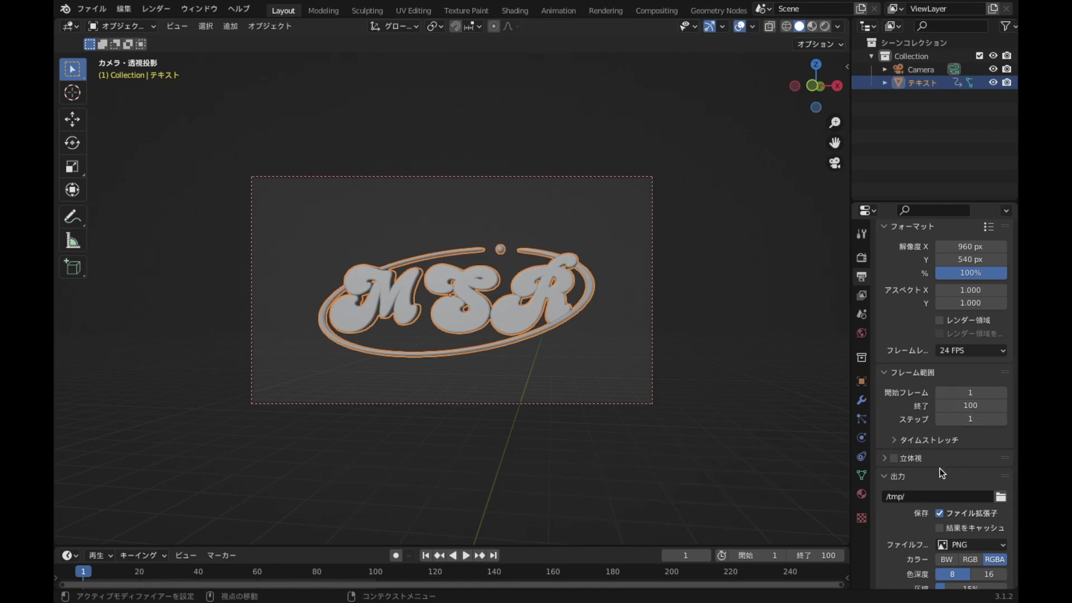
scroll(939, 468, down, 3)
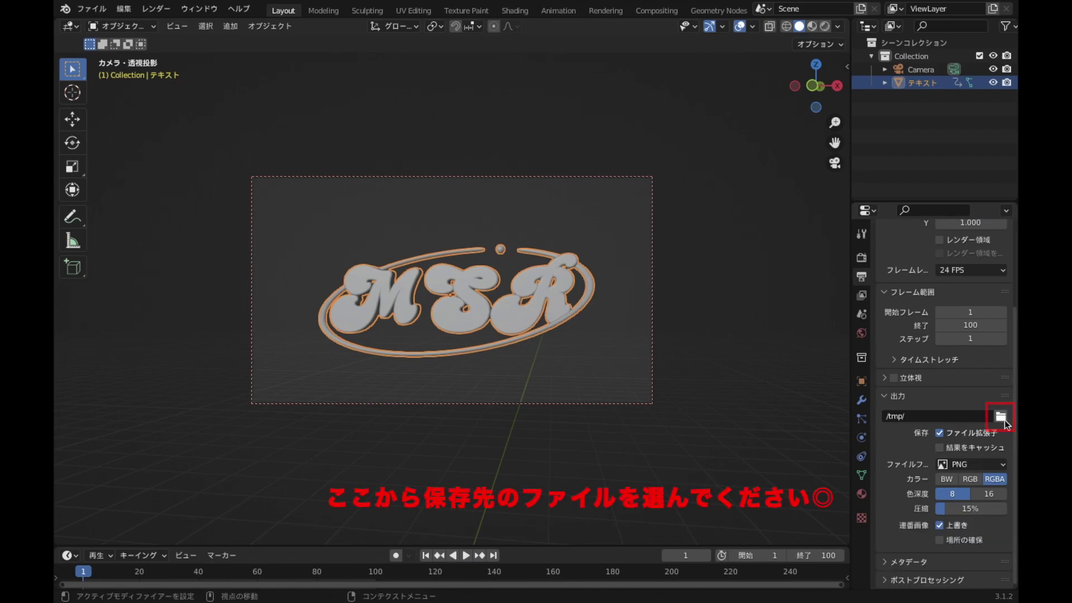
click(1003, 463)
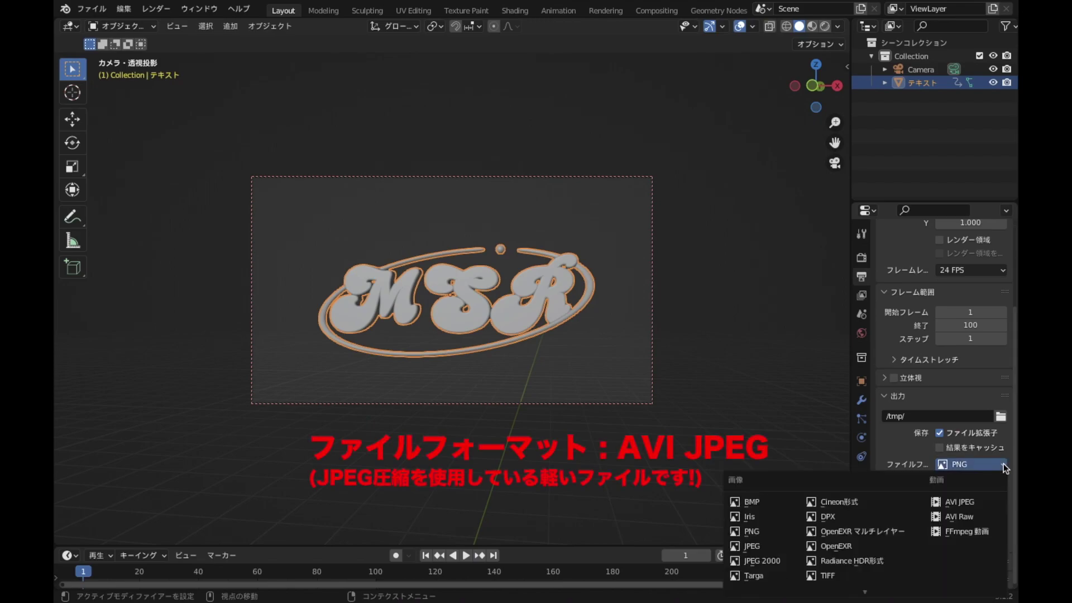
click(975, 504)
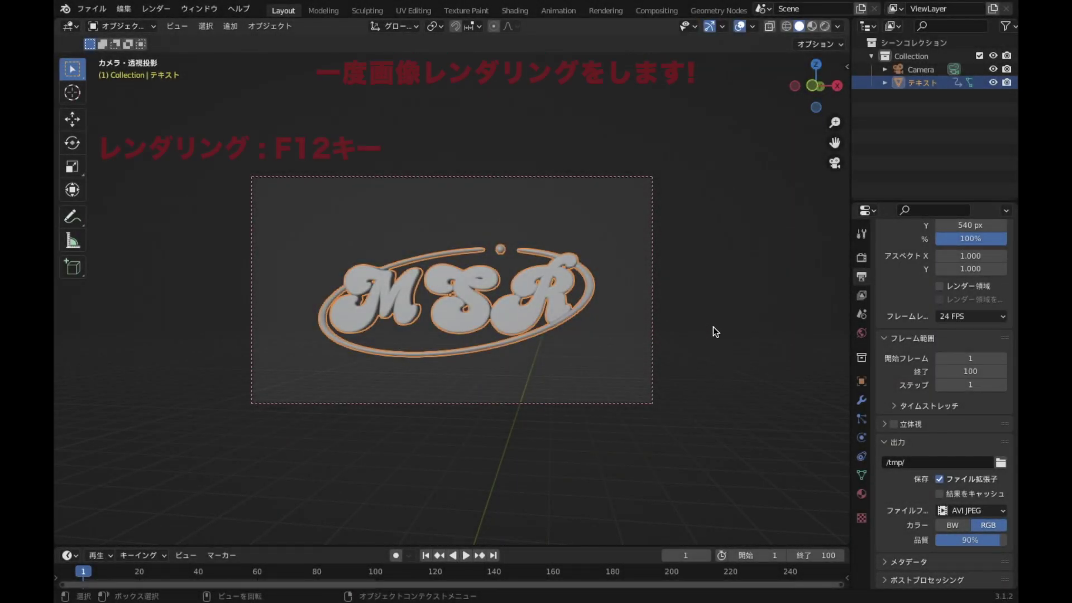
Render a Cycles test still of frame 1 showing the chrome MSR logo, then close the result
click(156, 8)
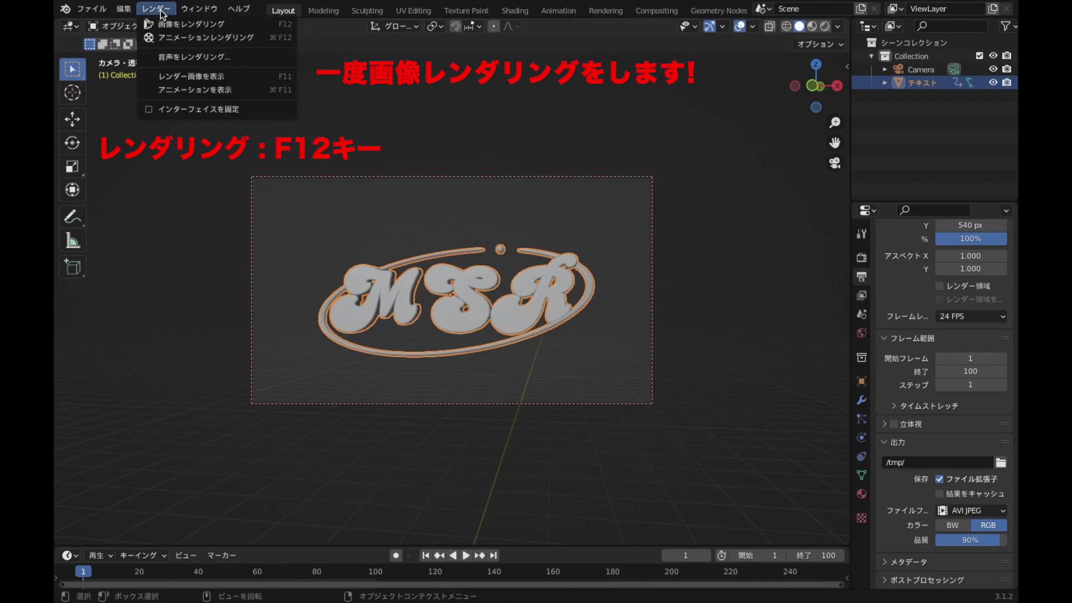
click(237, 28)
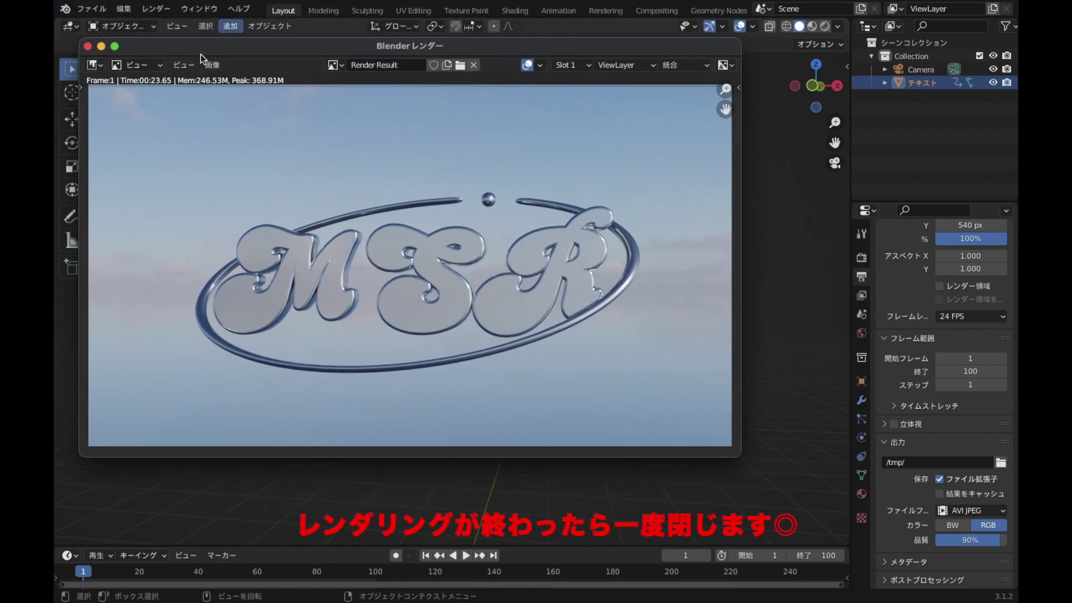
drag(159, 9, 215, 87)
click(118, 88)
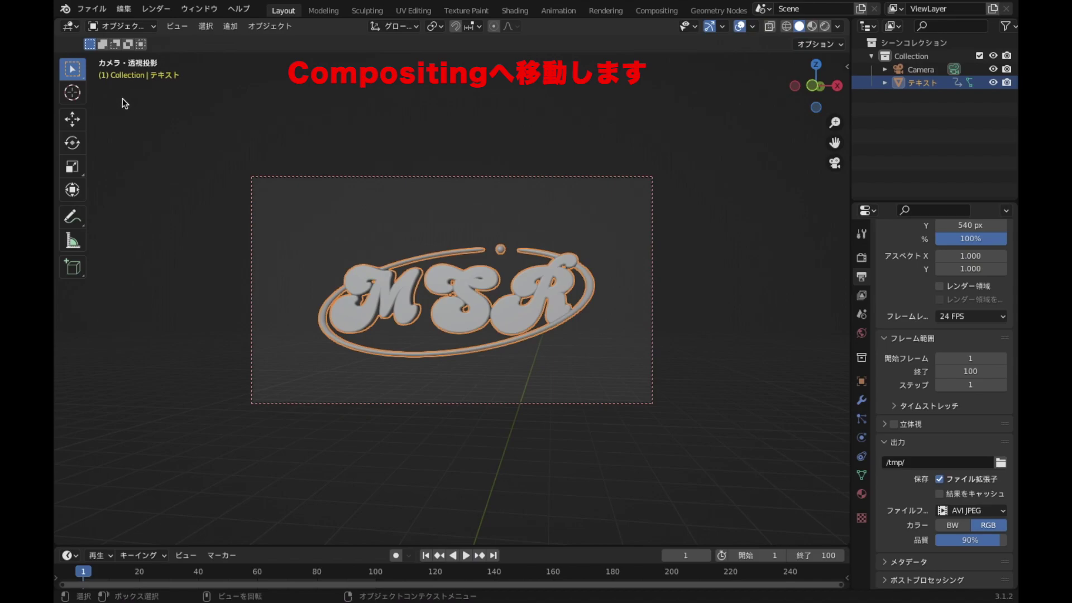
In the Compositing workspace, enable Use Nodes and move the Composite node to the right
click(656, 13)
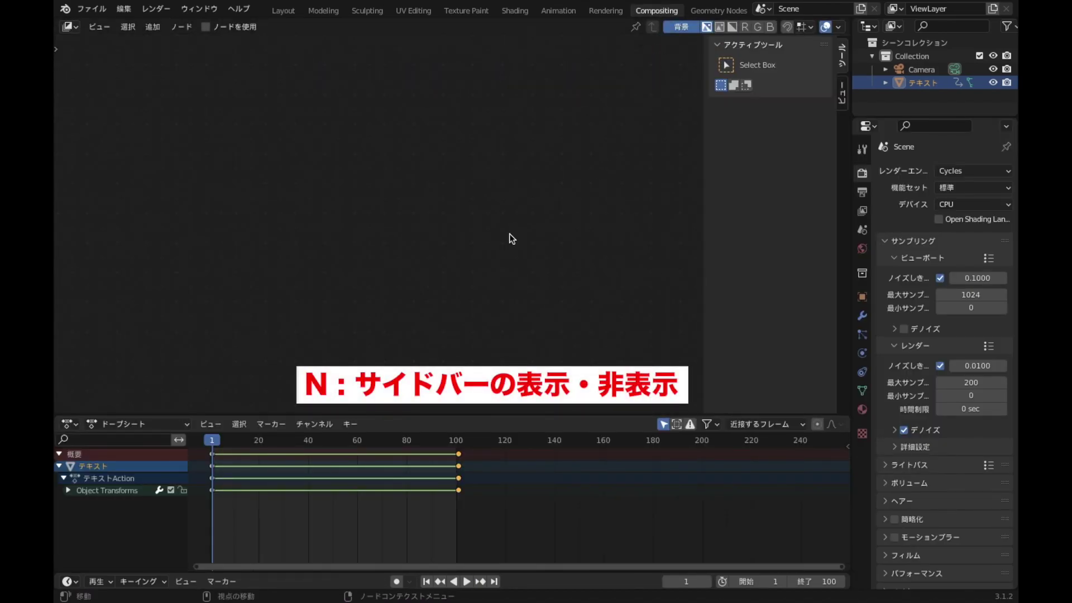
key(n)
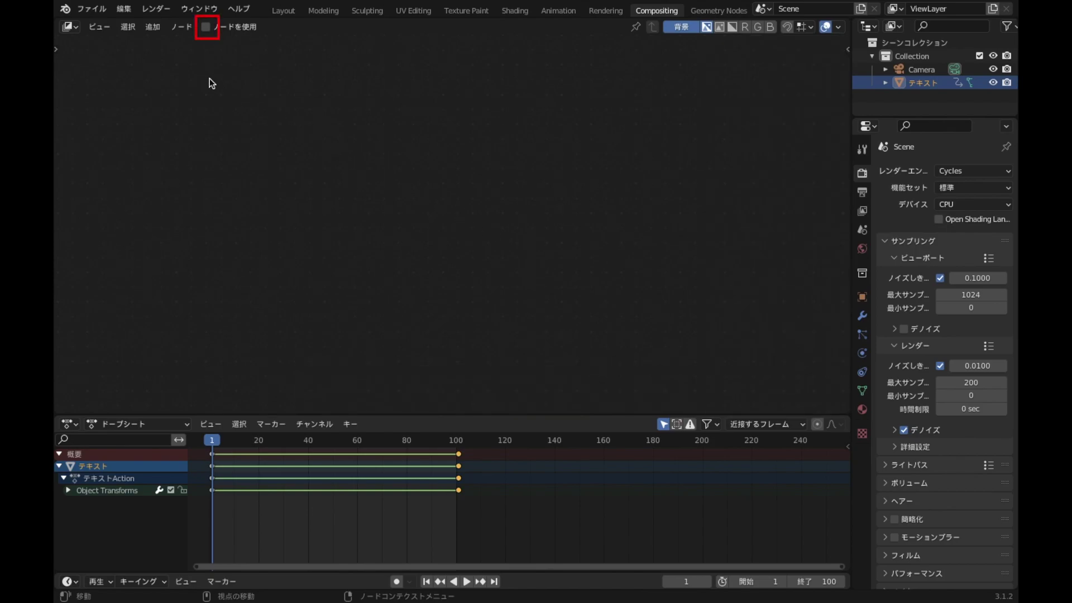
click(206, 28)
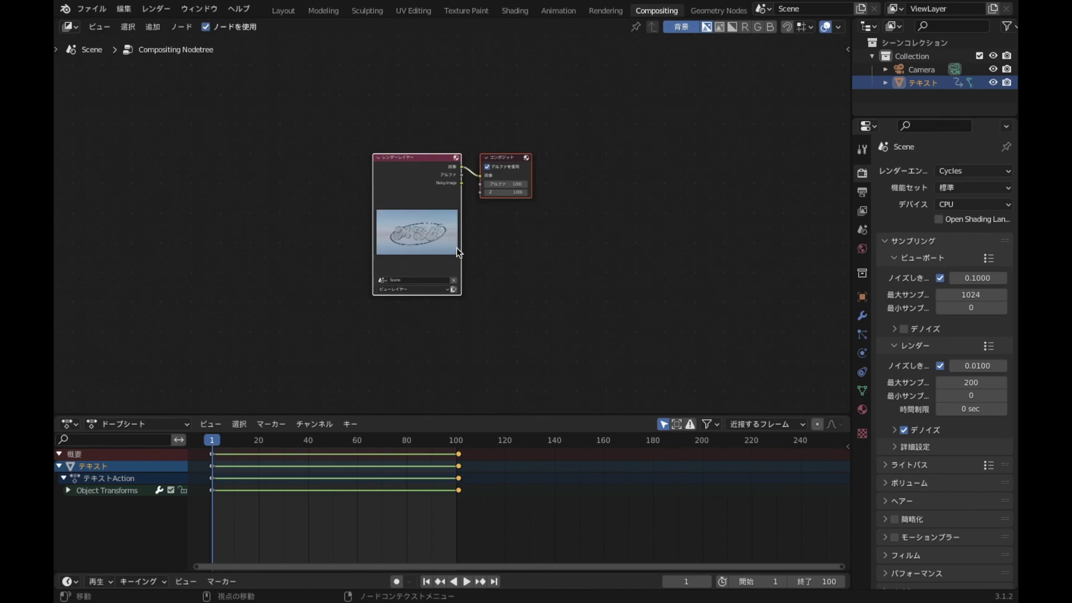
scroll(458, 253, up, 1)
scroll(475, 239, up, 1)
scroll(446, 220, up, 1)
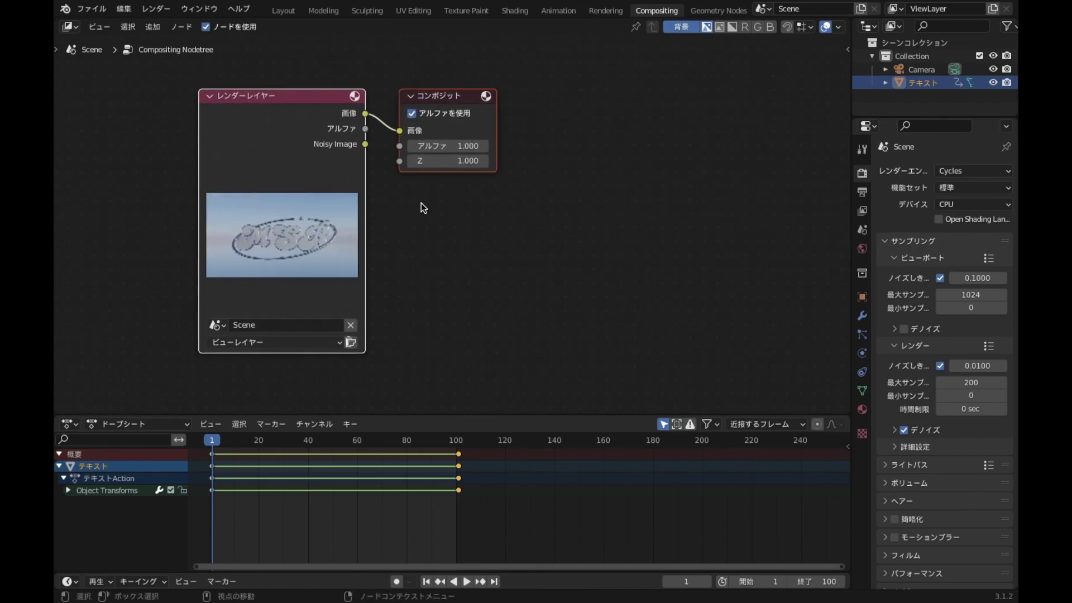
drag(427, 99, 624, 136)
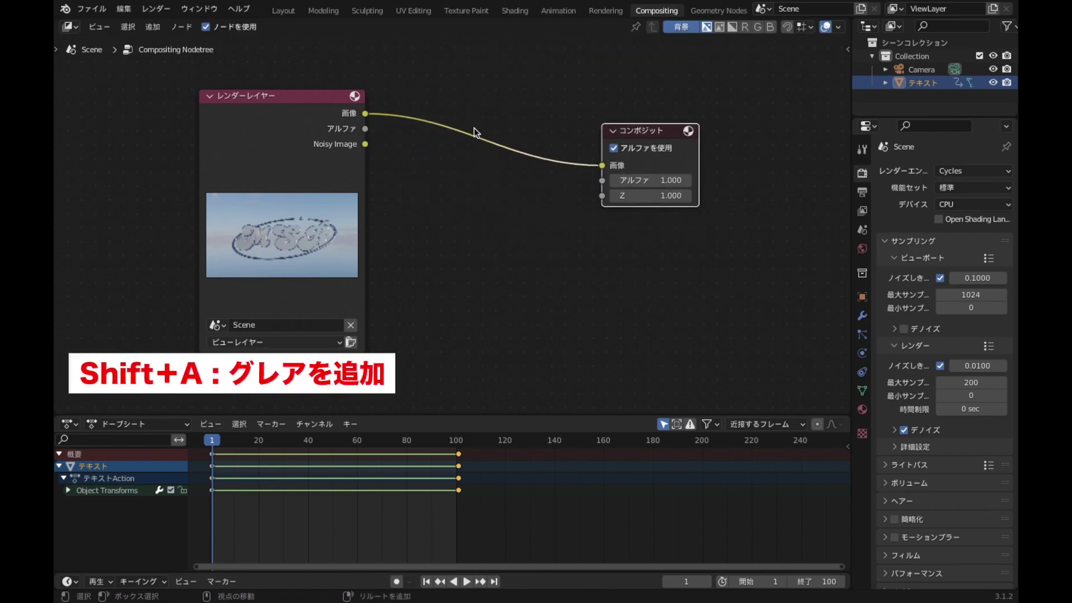
Insert a Glare node between the Render Layers and Composite nodes
key(shift+a)
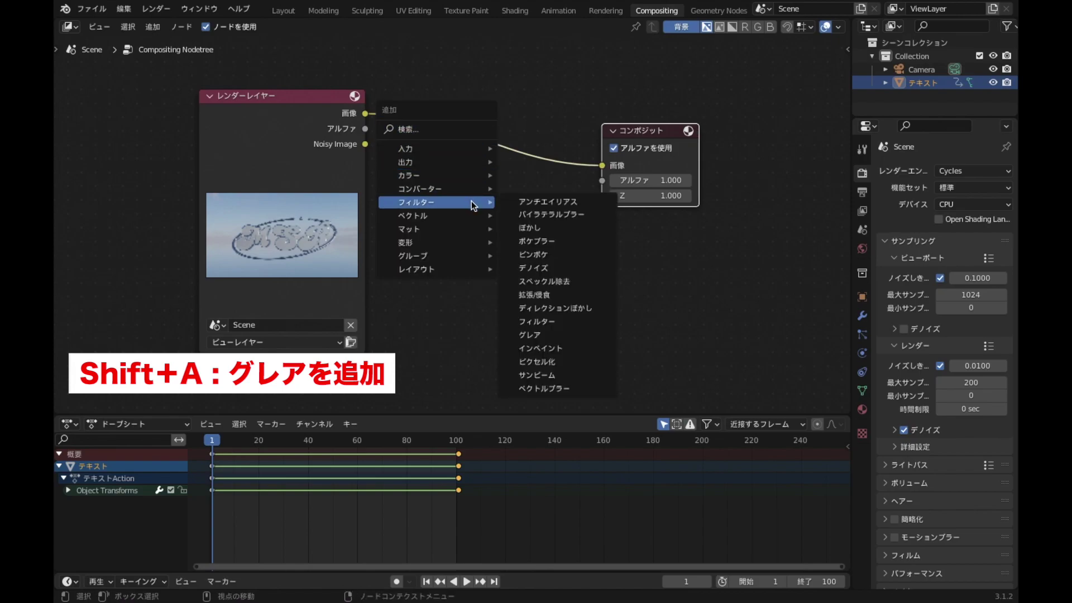
mouse_move(435, 202)
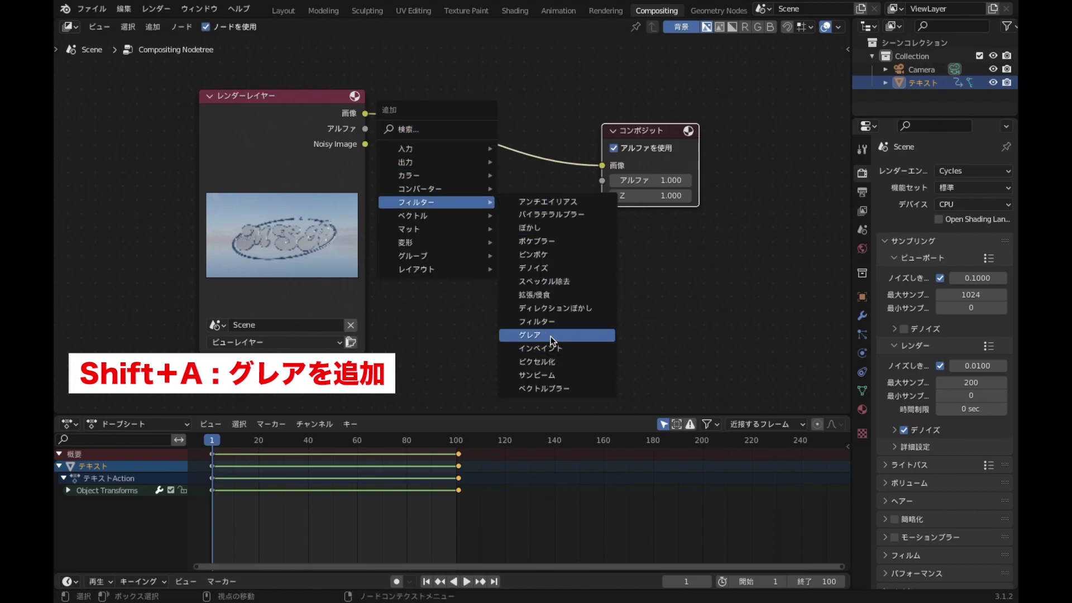
click(554, 335)
click(420, 71)
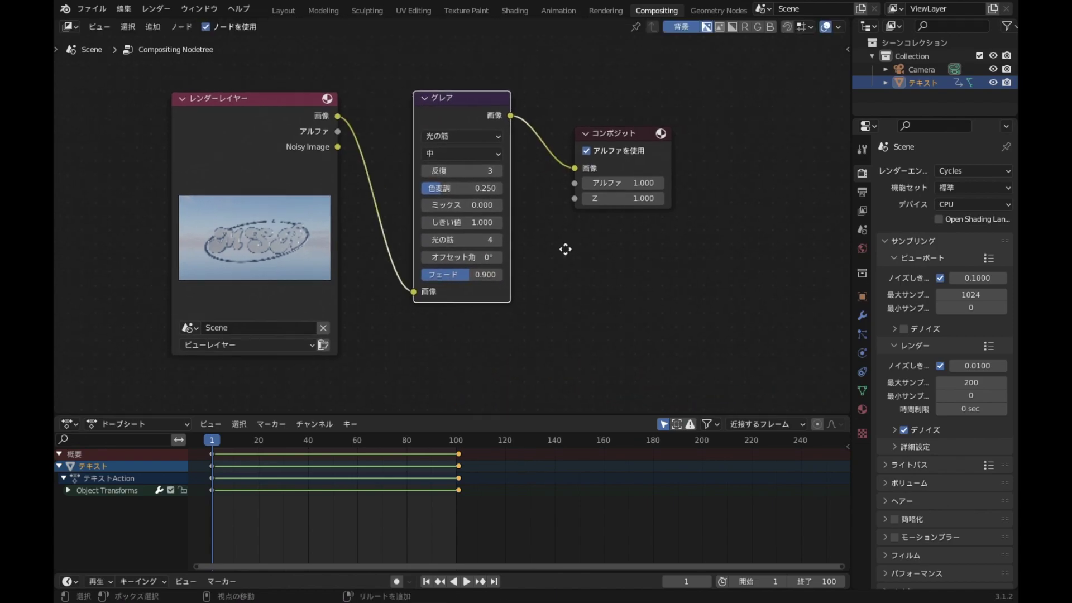
middle_drag(564, 249, 505, 223)
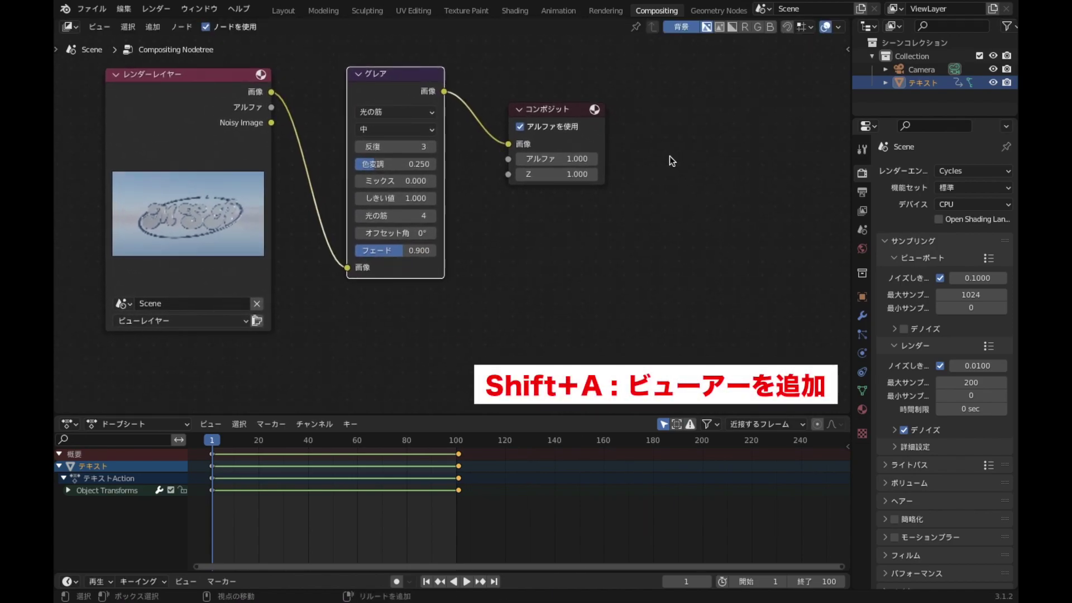
Add a Viewer node below Composite, connect the Glare output to it, and rearrange the nodes
key(shift+a)
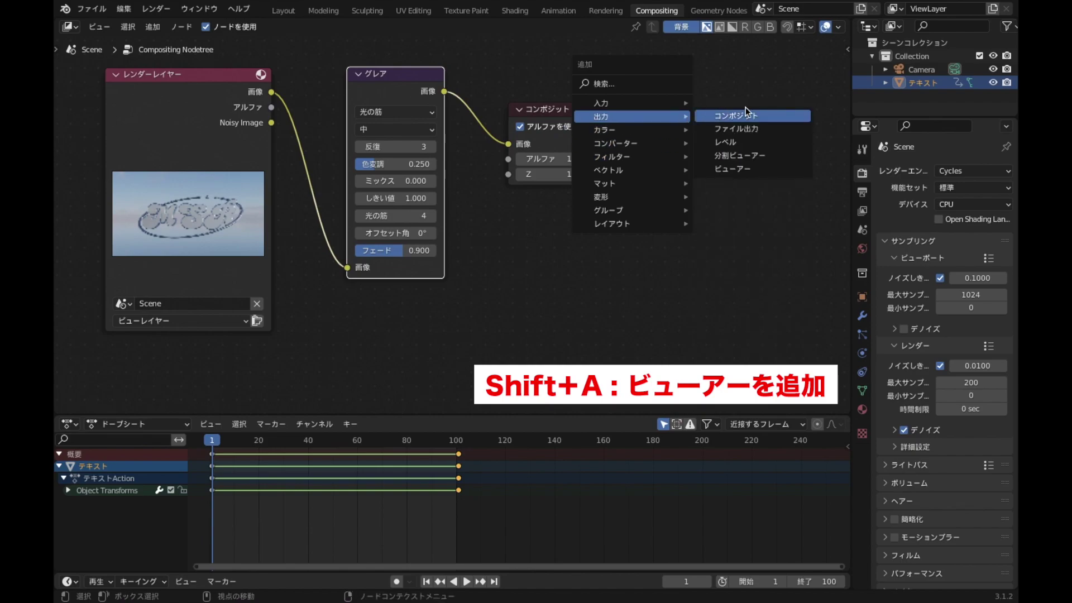
click(741, 170)
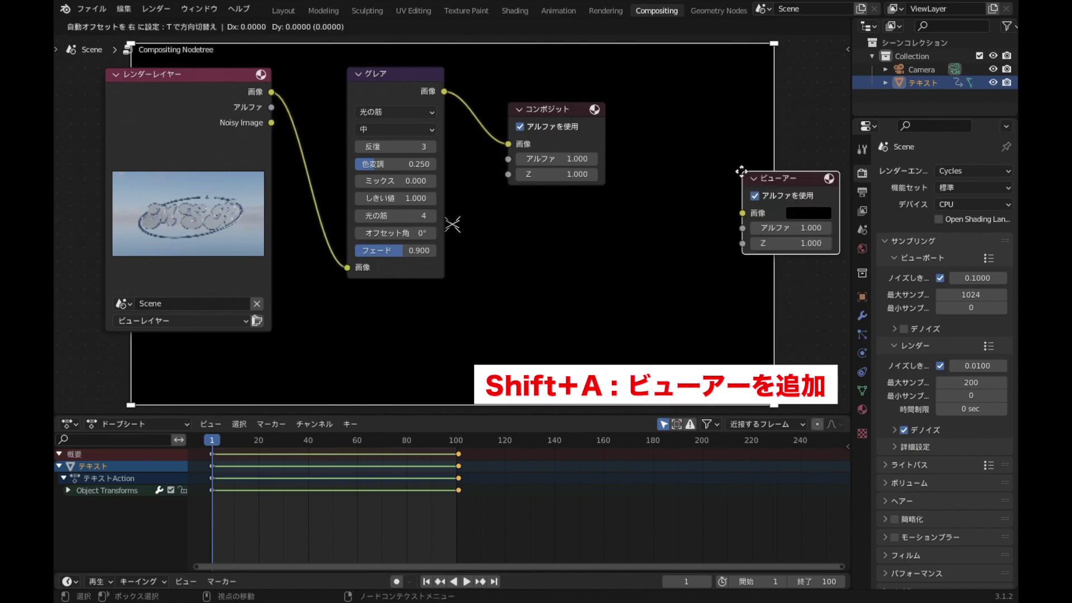
click(509, 220)
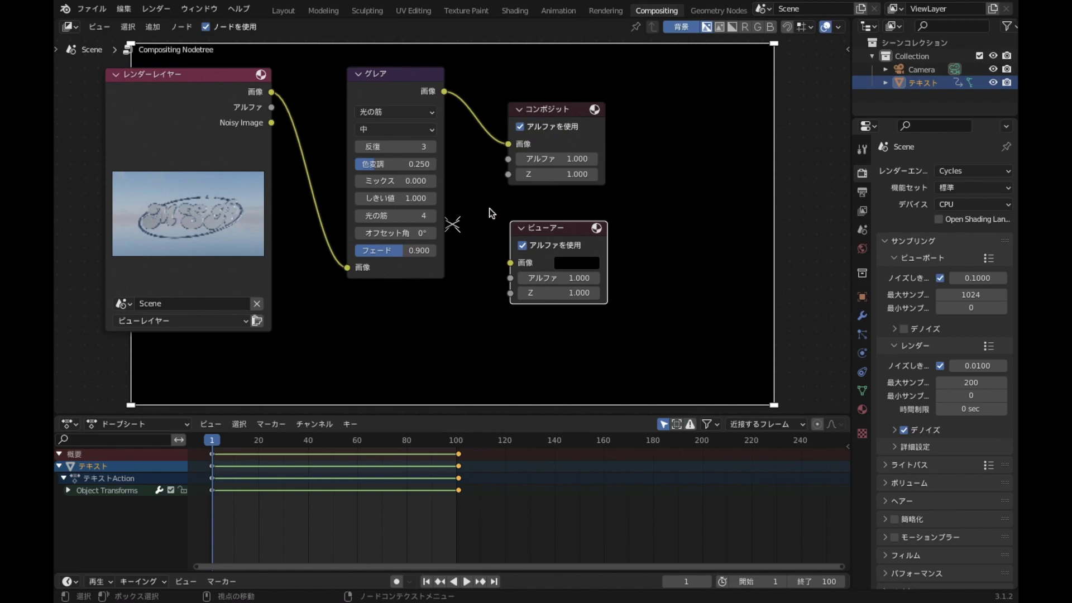
drag(444, 91, 509, 265)
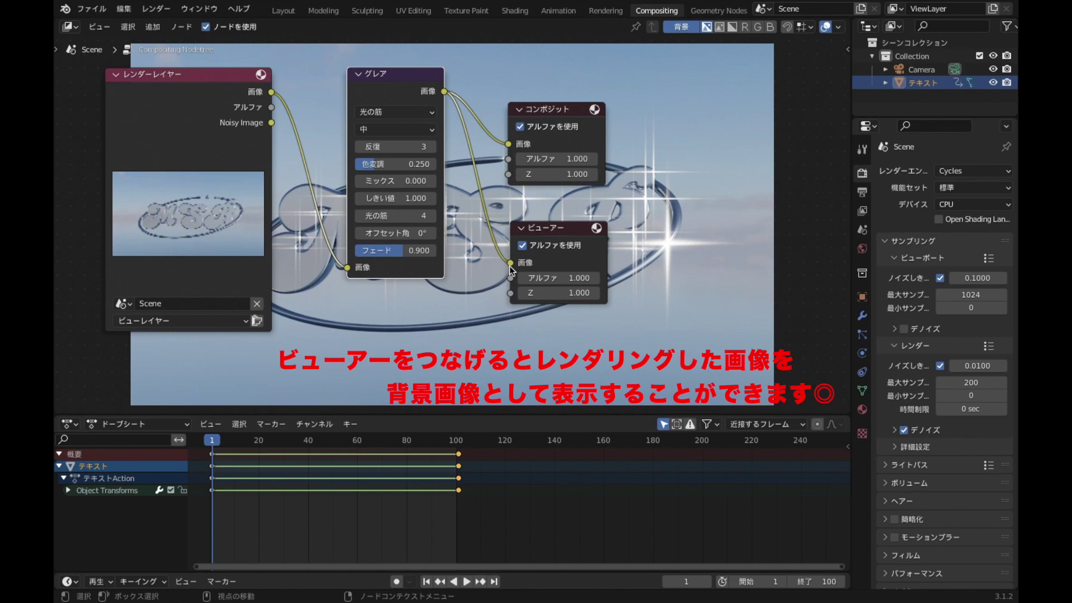
scroll(483, 323, down, 1)
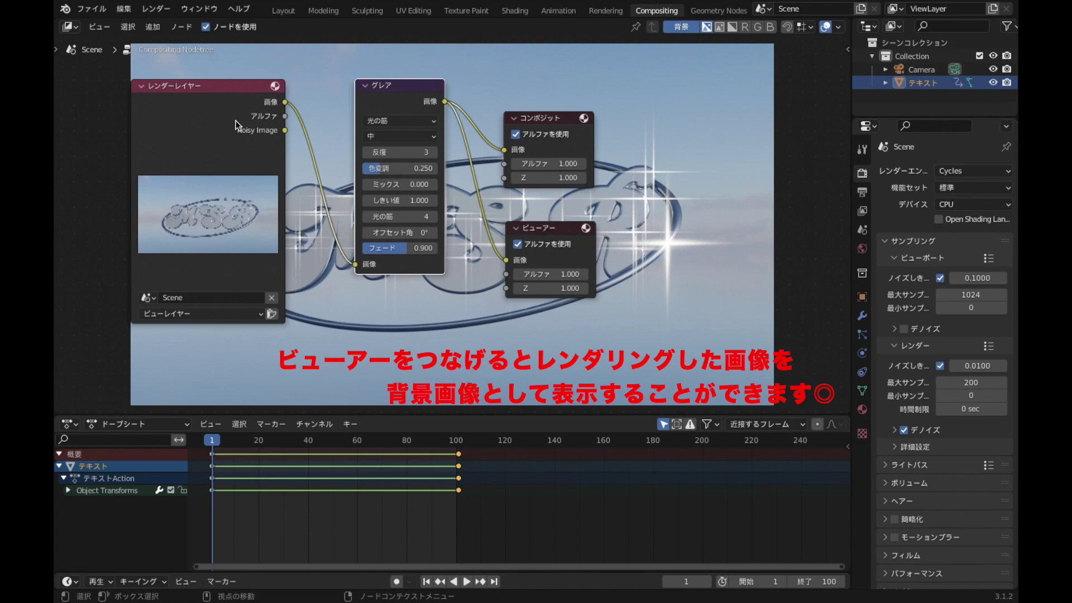
mouse_move(215, 54)
mouse_down()
mouse_move(561, 165)
mouse_move(524, 209)
mouse_move(572, 120)
mouse_move(573, 189)
mouse_up()
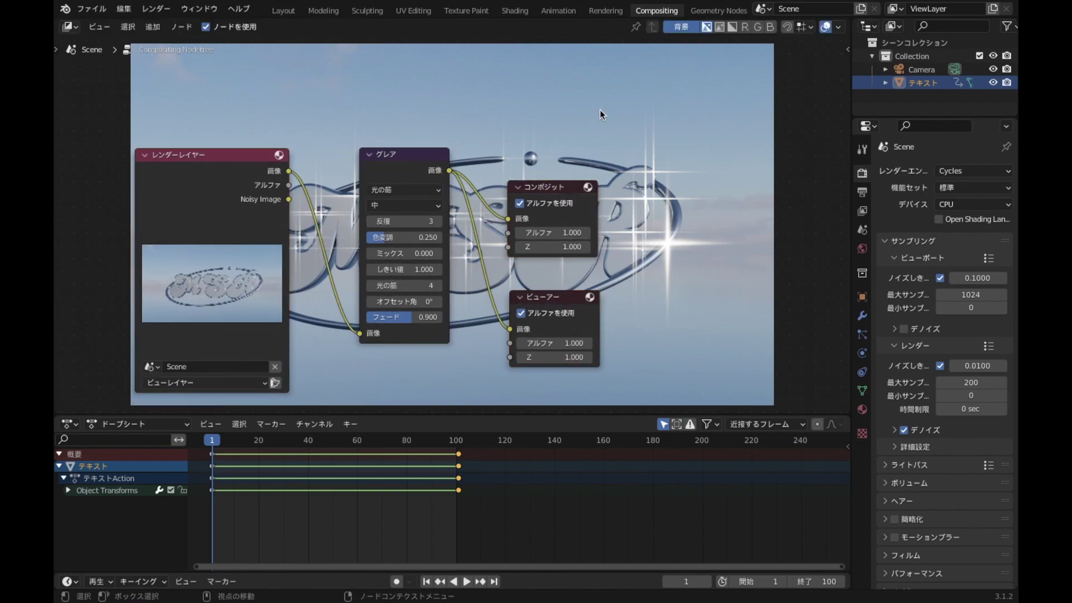
scroll(381, 236, up, 1)
scroll(465, 244, up, 1)
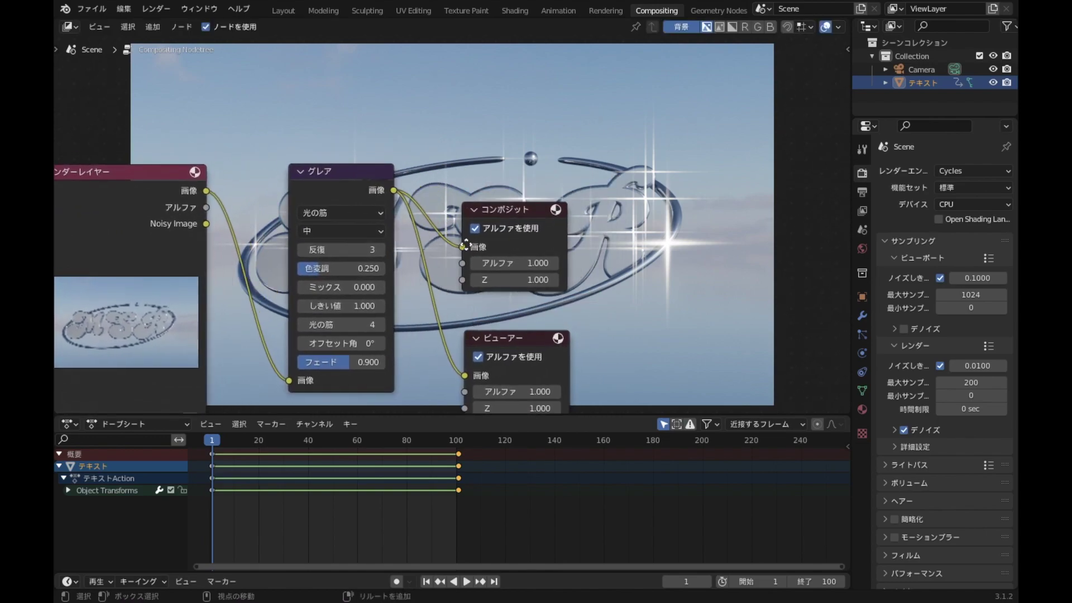
On the Glare node, choose High quality and enter 0.950 for Color Modulation
click(361, 234)
click(321, 249)
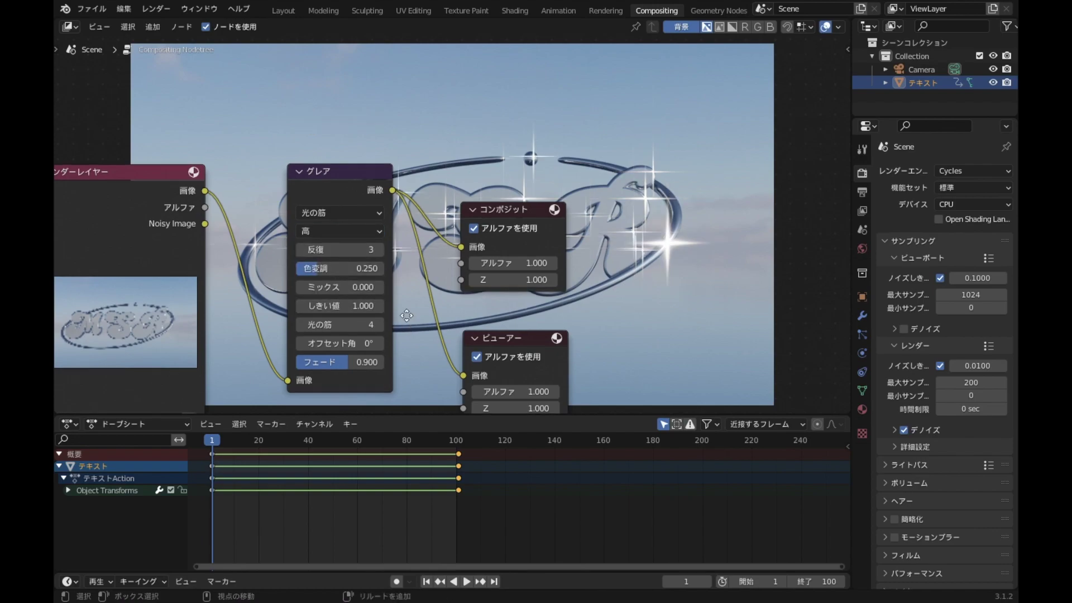
middle_drag(406, 321, 440, 218)
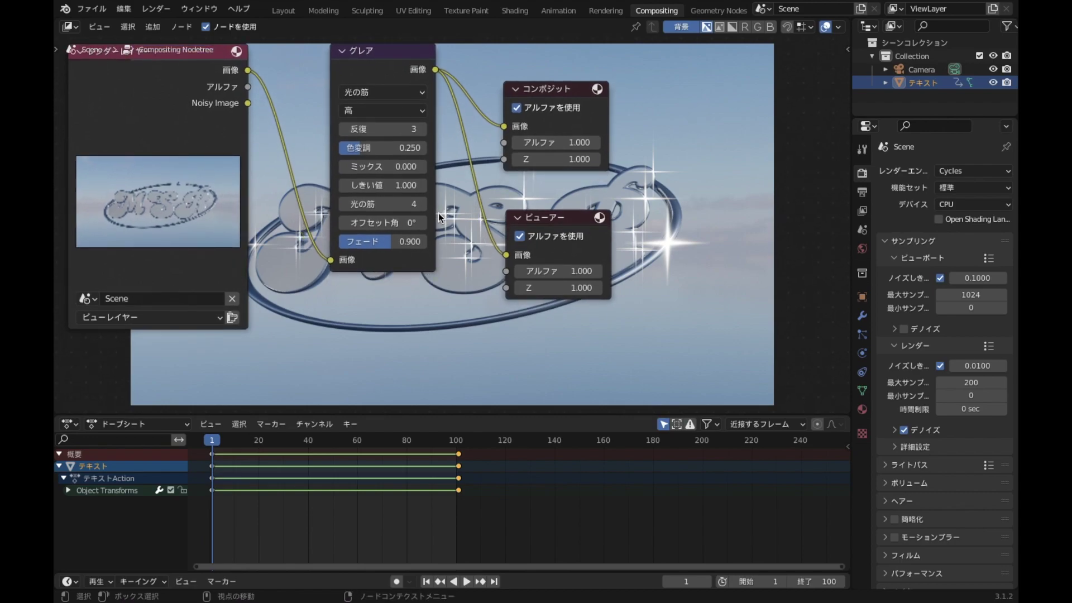
click(387, 150)
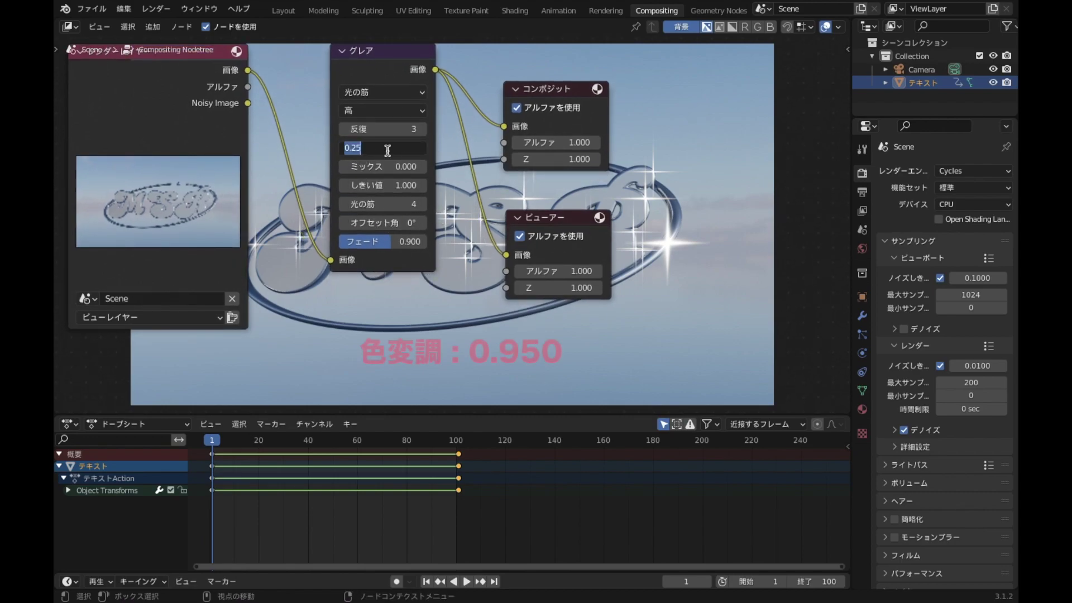
text(0)
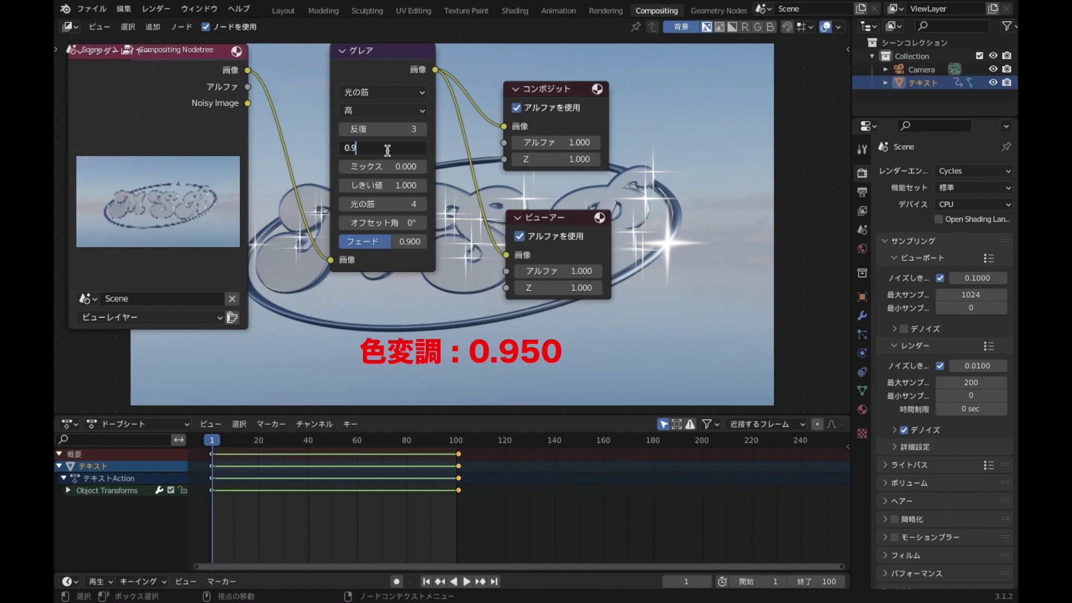
text(50)
key(Return)
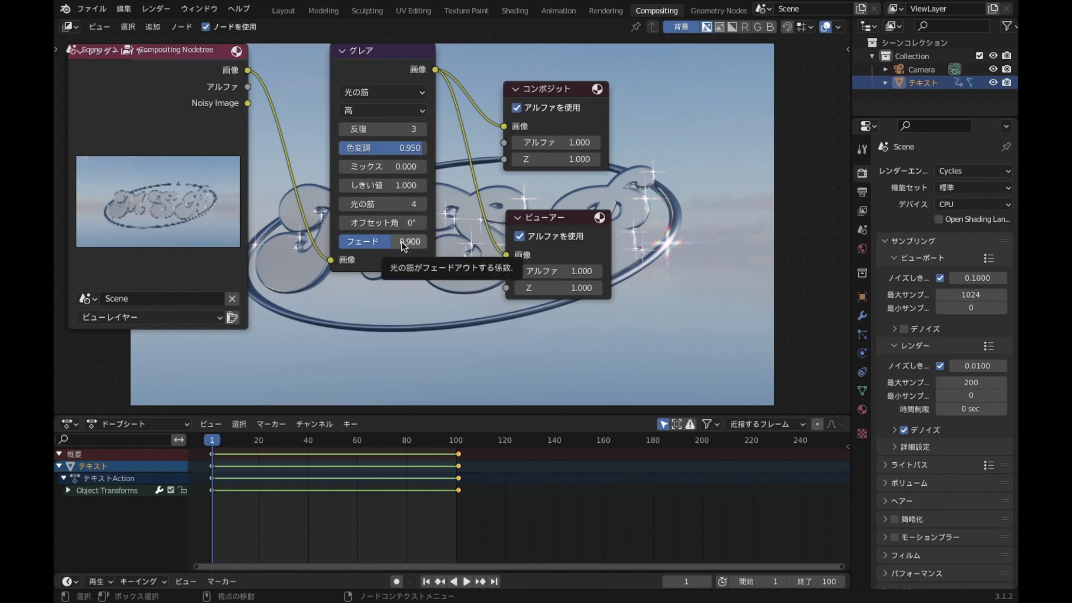
mouse_move(462, 300)
middle_down()
mouse_move(468, 349)
mouse_move(482, 343)
middle_up()
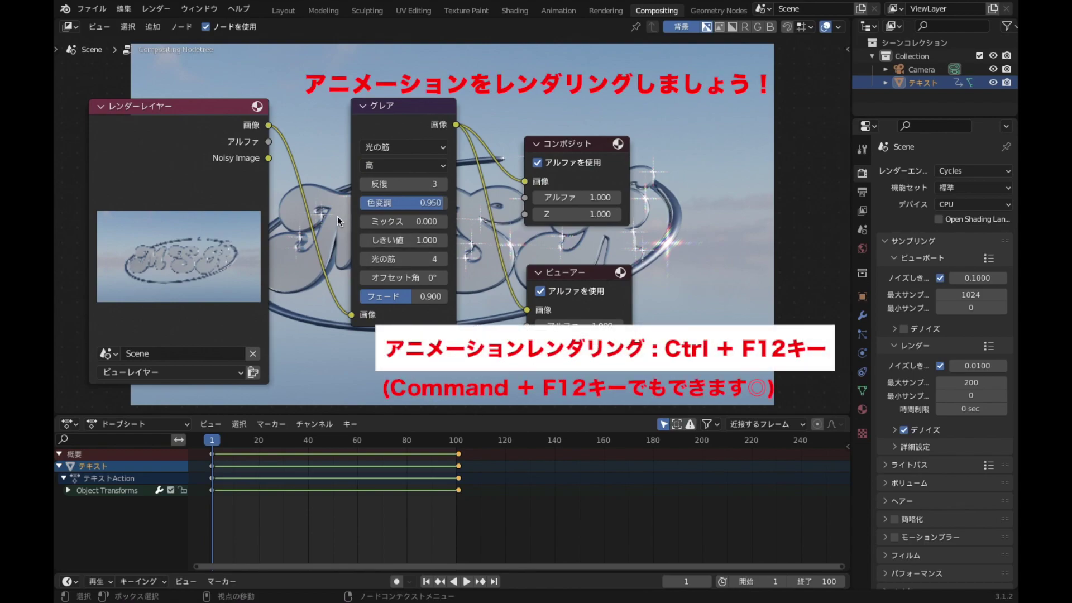
Start rendering the full animation and move the render preview window aside
click(158, 10)
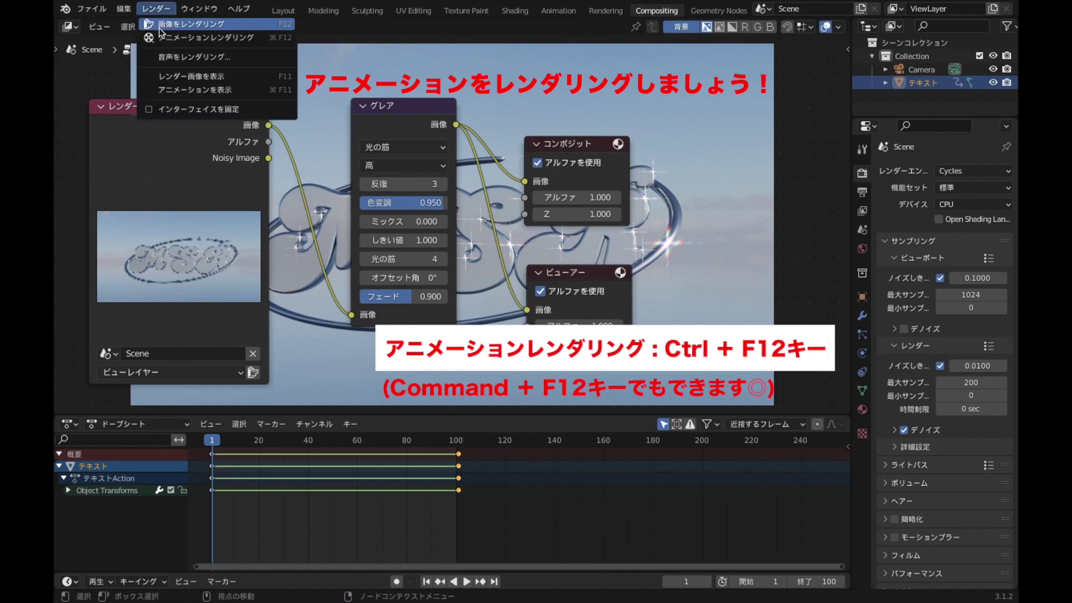
click(269, 40)
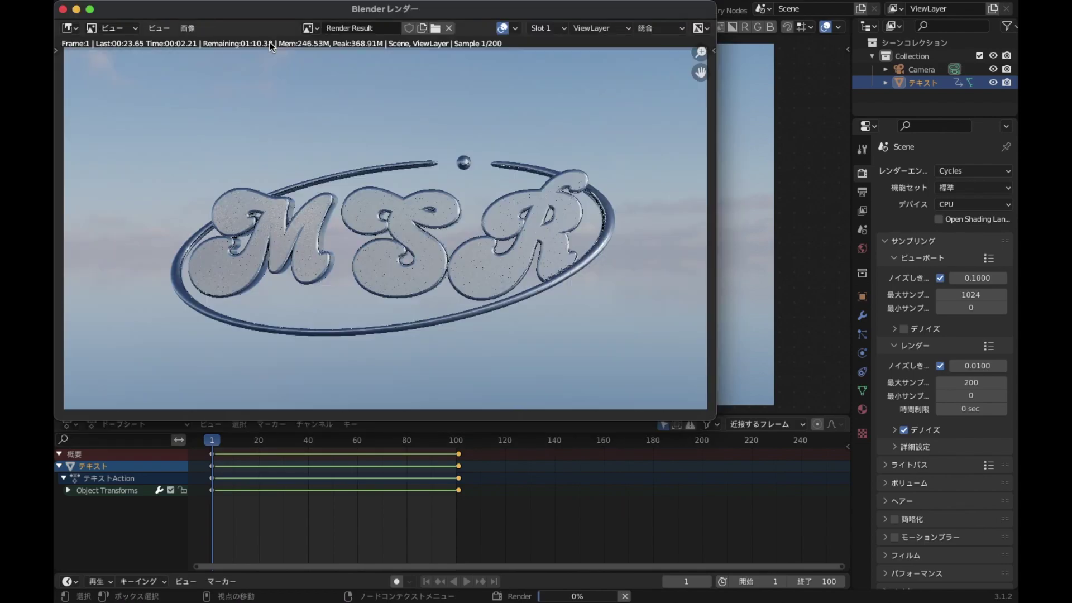
drag(497, 17, 560, 102)
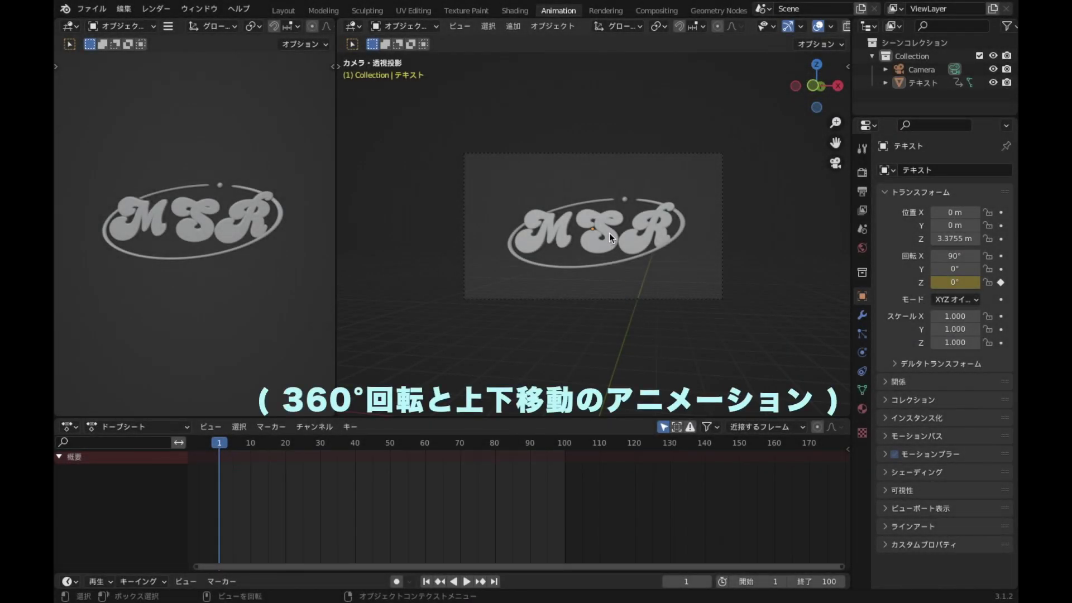
Select the MSR text and delete all of its old rotation keyframes in the Dope Sheet
click(608, 233)
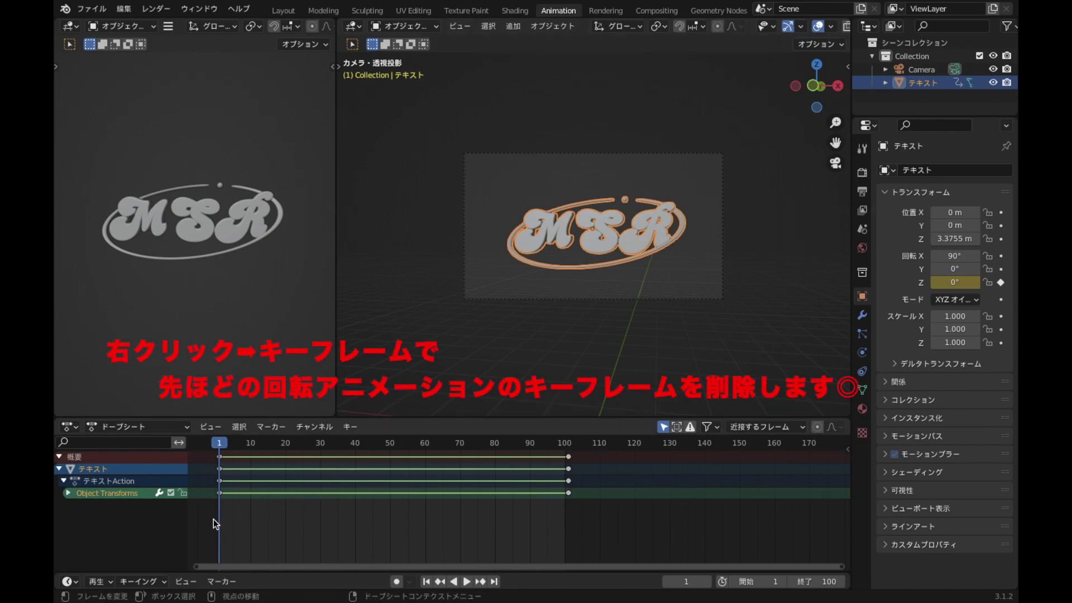
drag(213, 518, 632, 450)
right_click(726, 447)
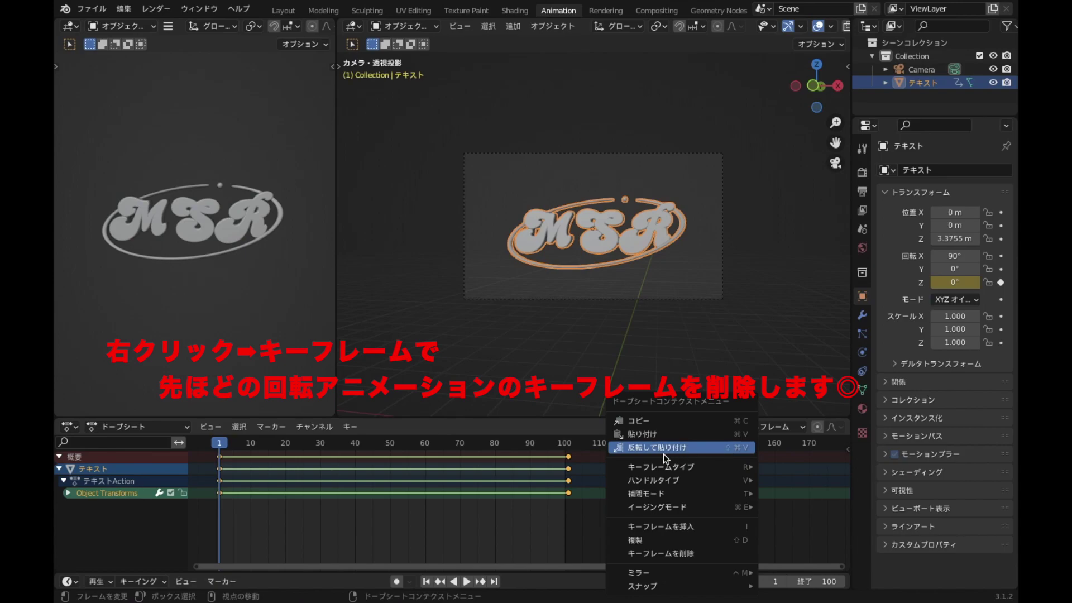
click(705, 553)
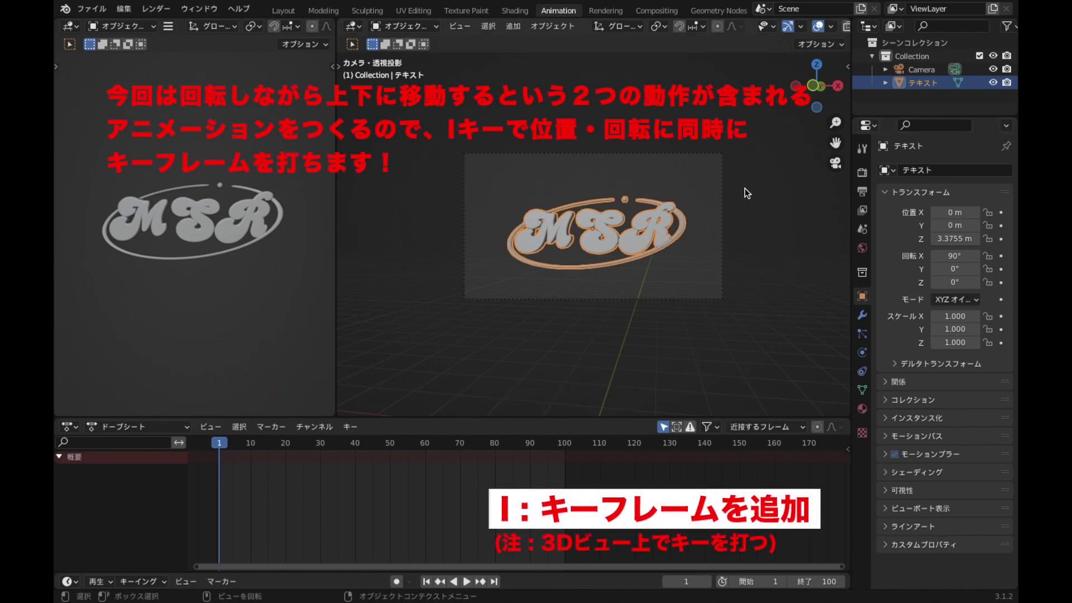
Key the logo's location and rotation at frame 1 and duplicate those keyframes to frame 101
key(i)
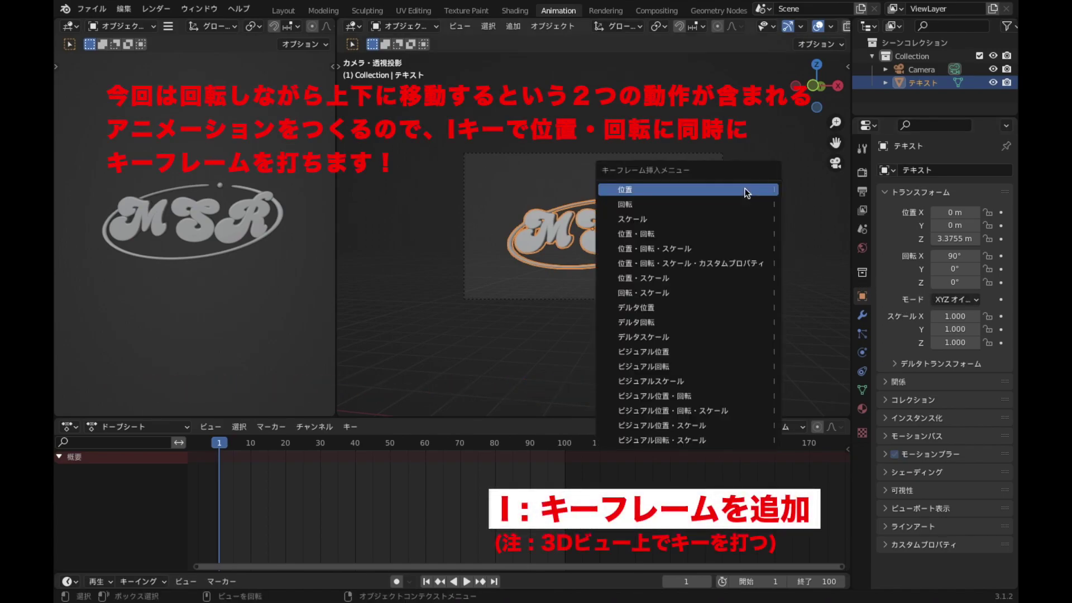
click(656, 237)
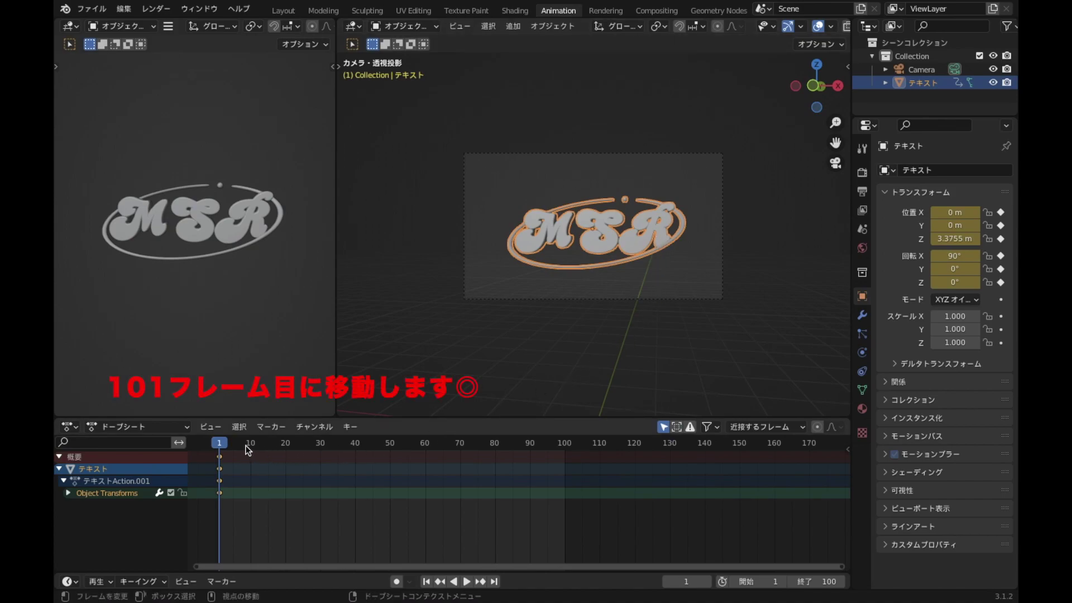
drag(218, 447, 568, 485)
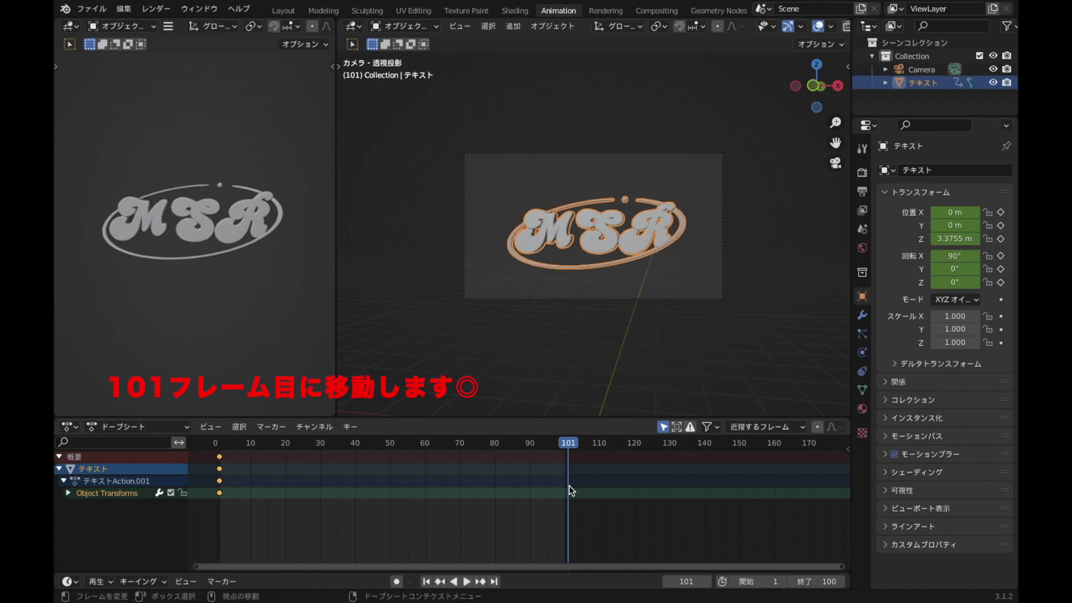
drag(211, 505, 237, 455)
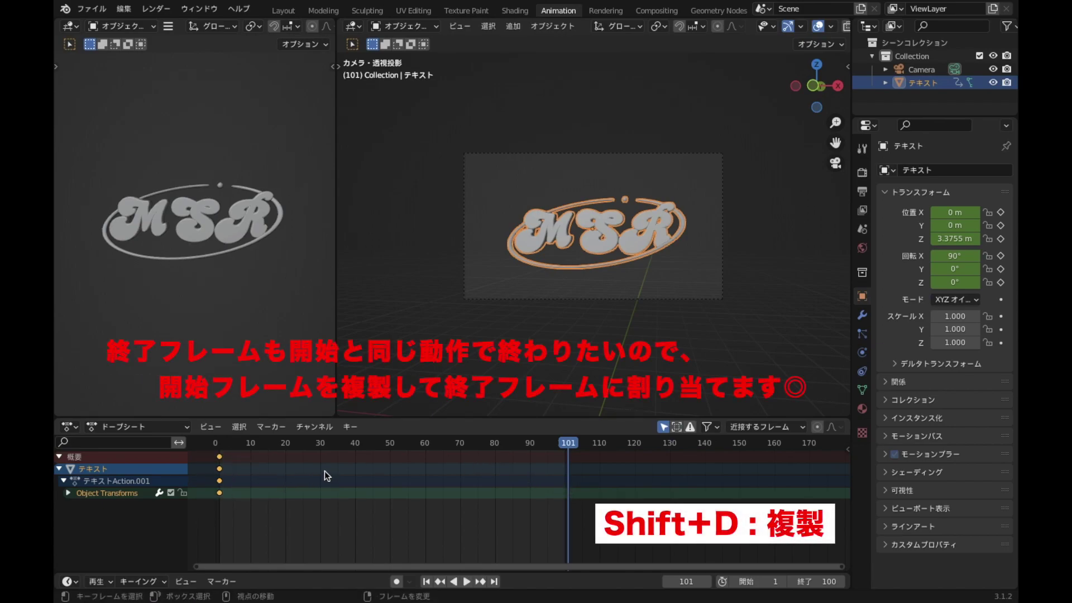
key(shift+d)
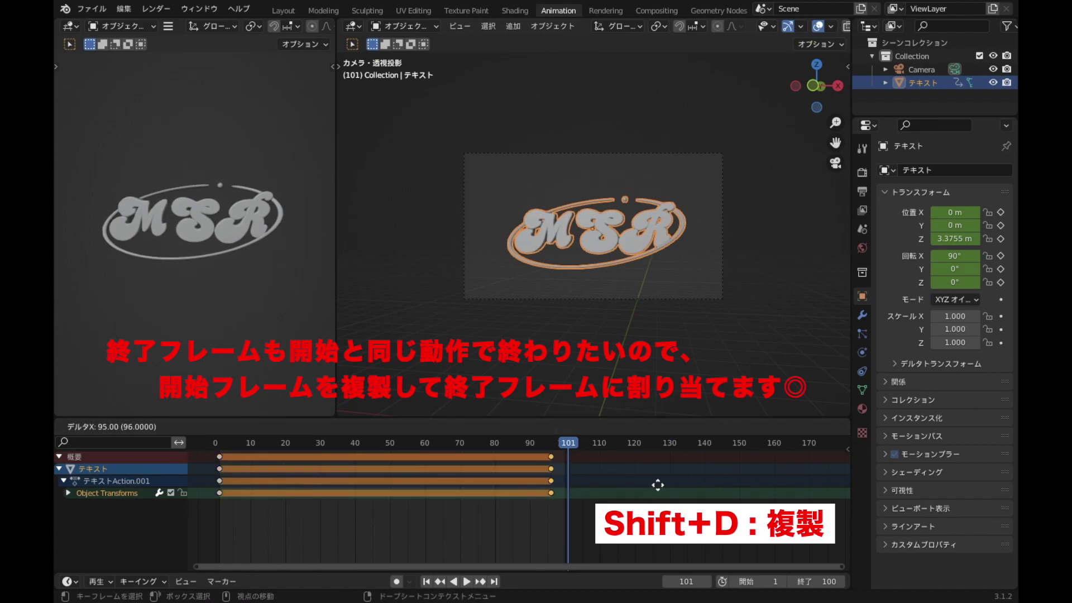
click(676, 484)
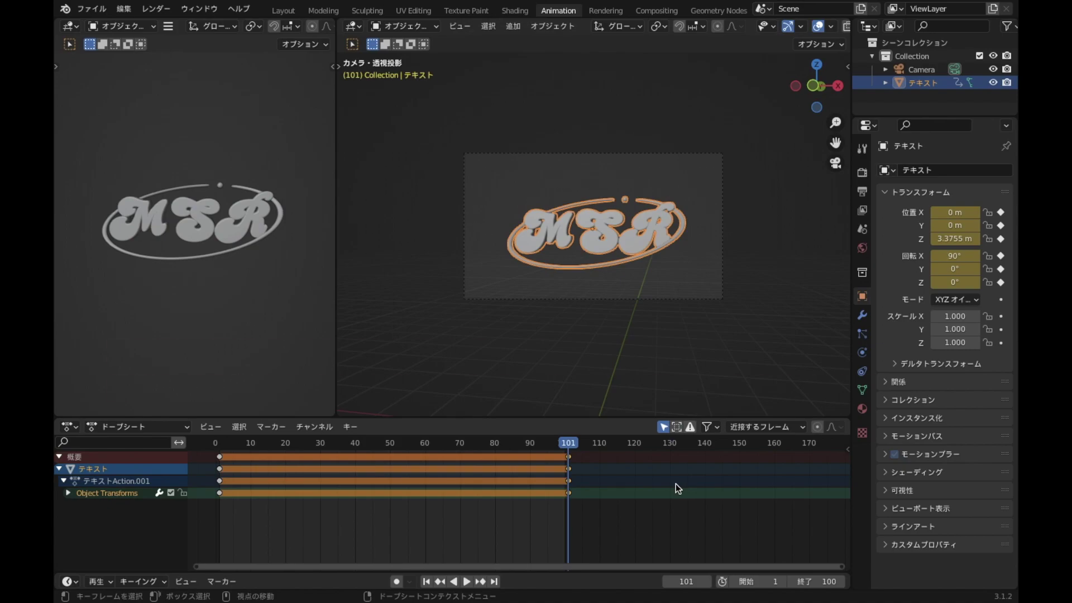
Set Z rotation to 360° at frame 101, key it, and preview the spin
click(954, 283)
text(360)
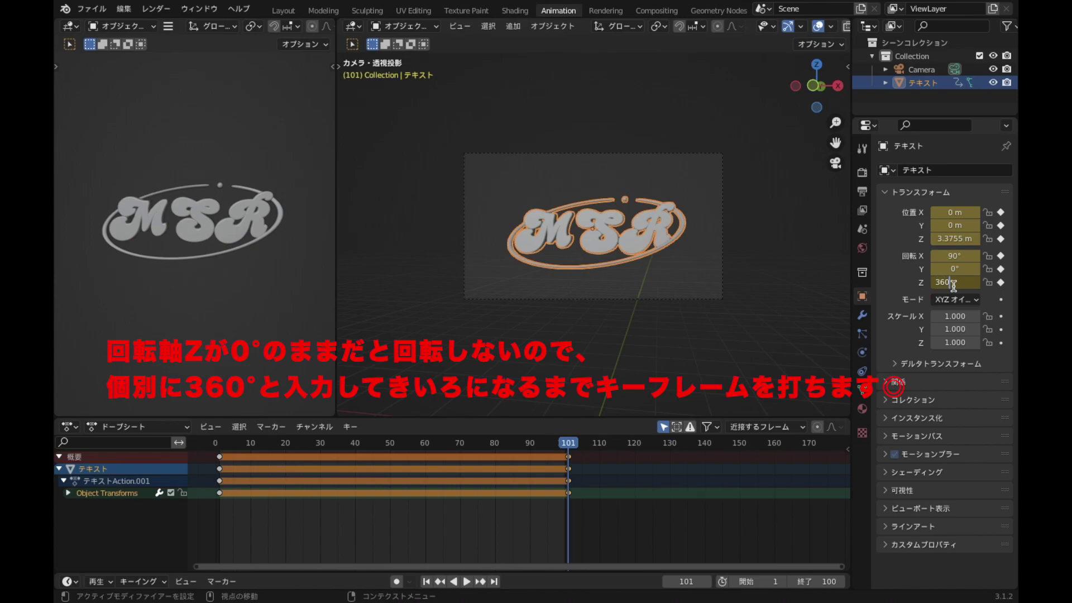
key(Return)
click(1001, 282)
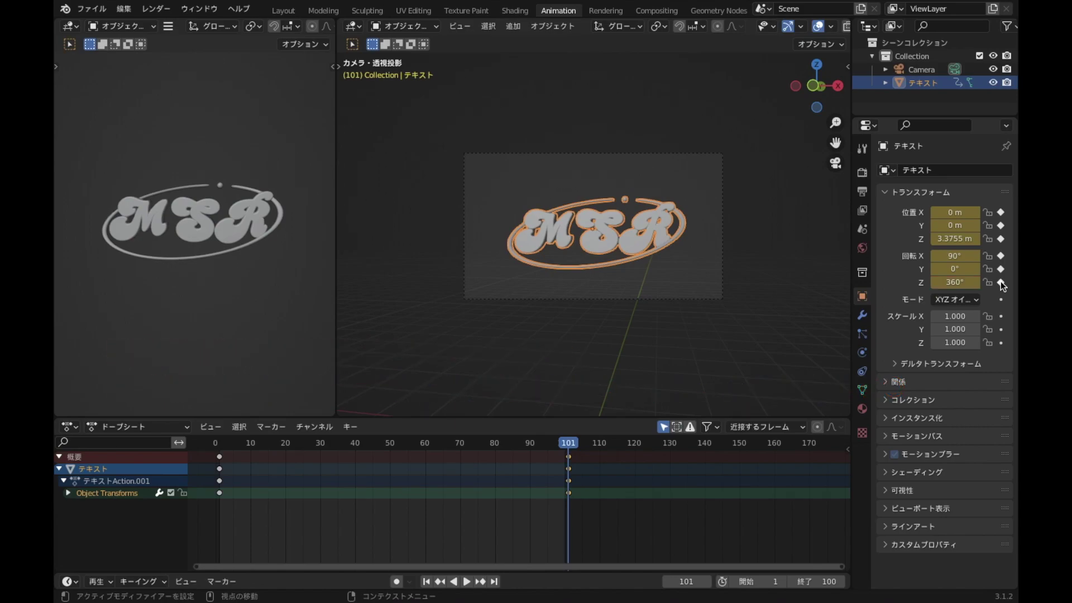
key(space)
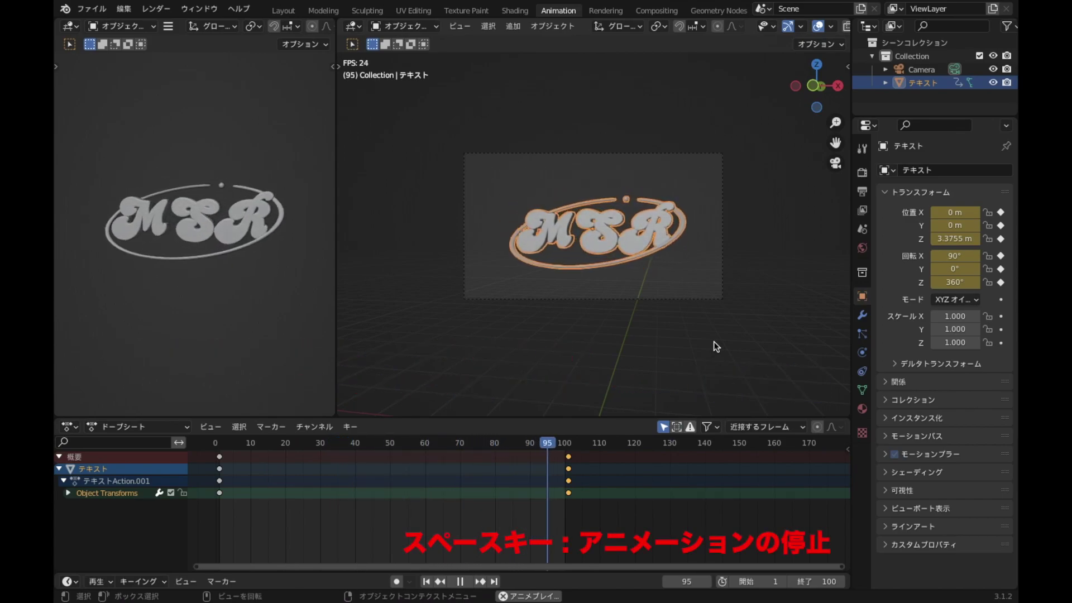
key(Escape)
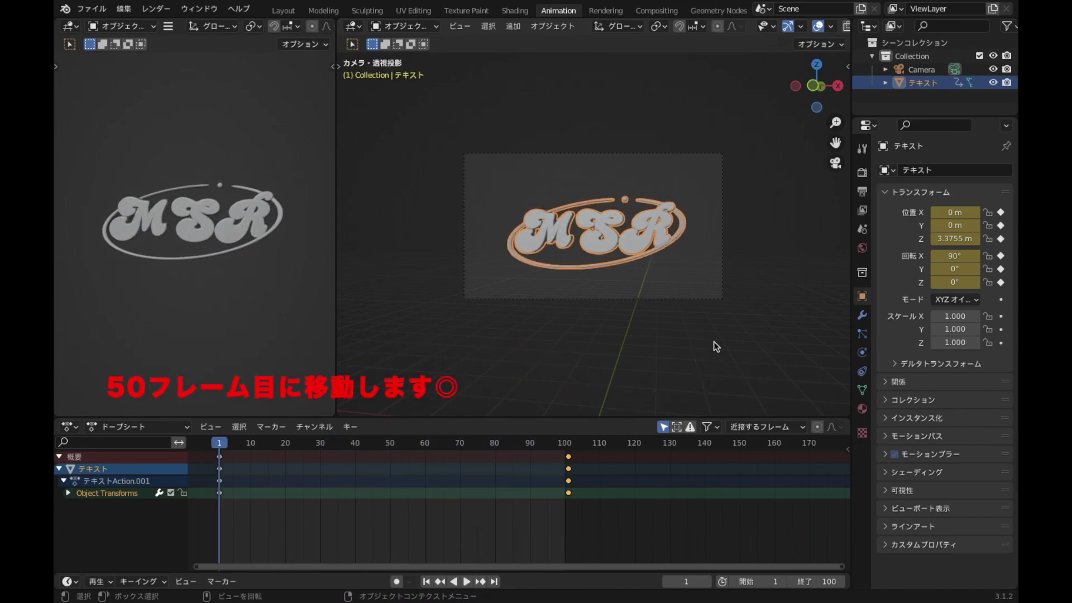
At frame 50, raise the logo to Z 3.6744 m, key its location, and preview the bob
drag(222, 447, 391, 505)
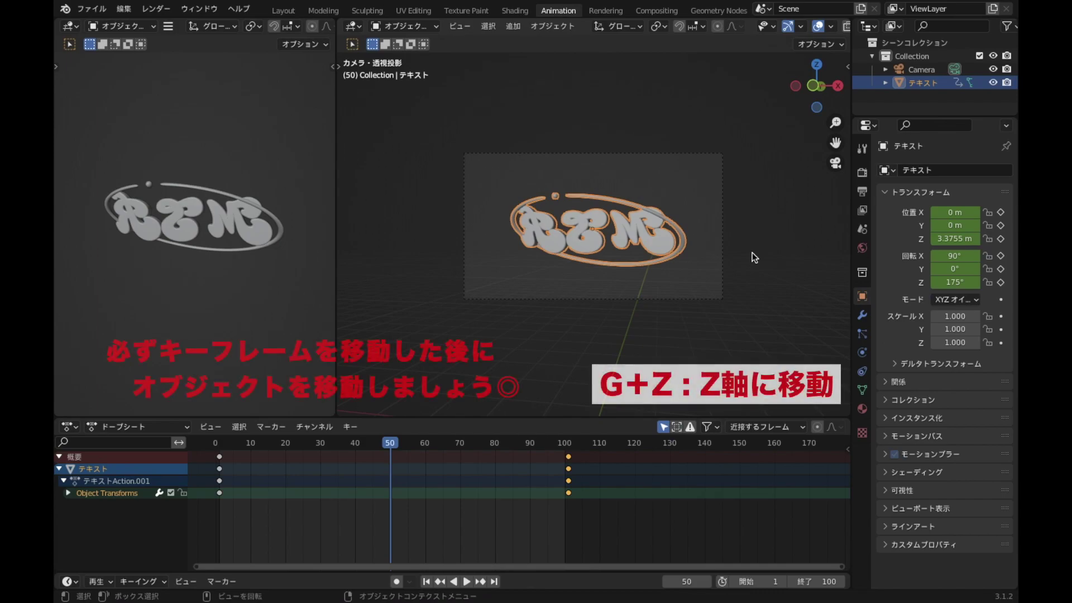
key(g)
key(z)
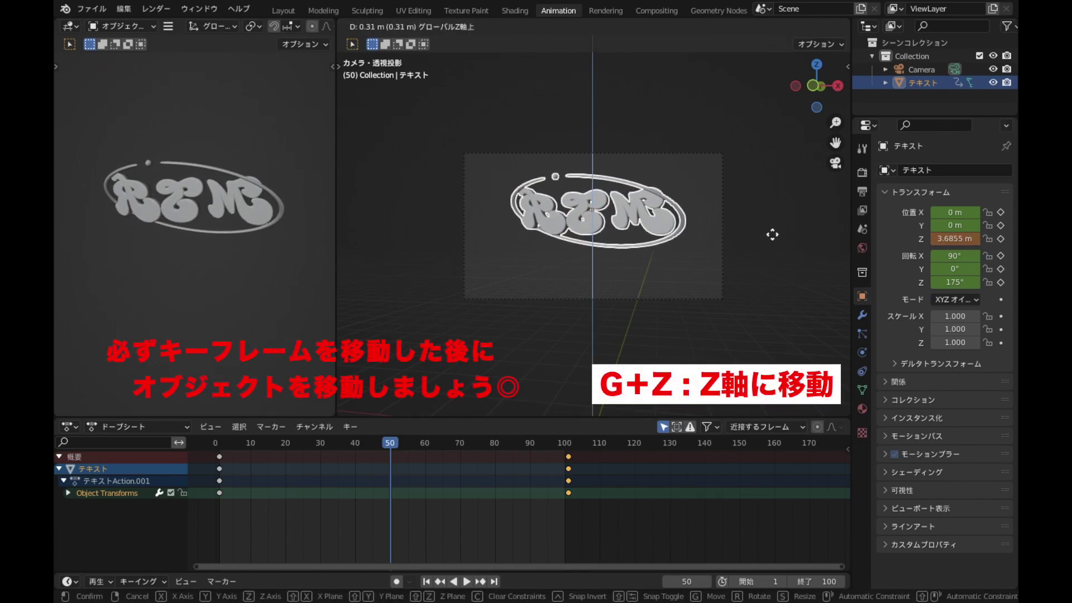
click(773, 234)
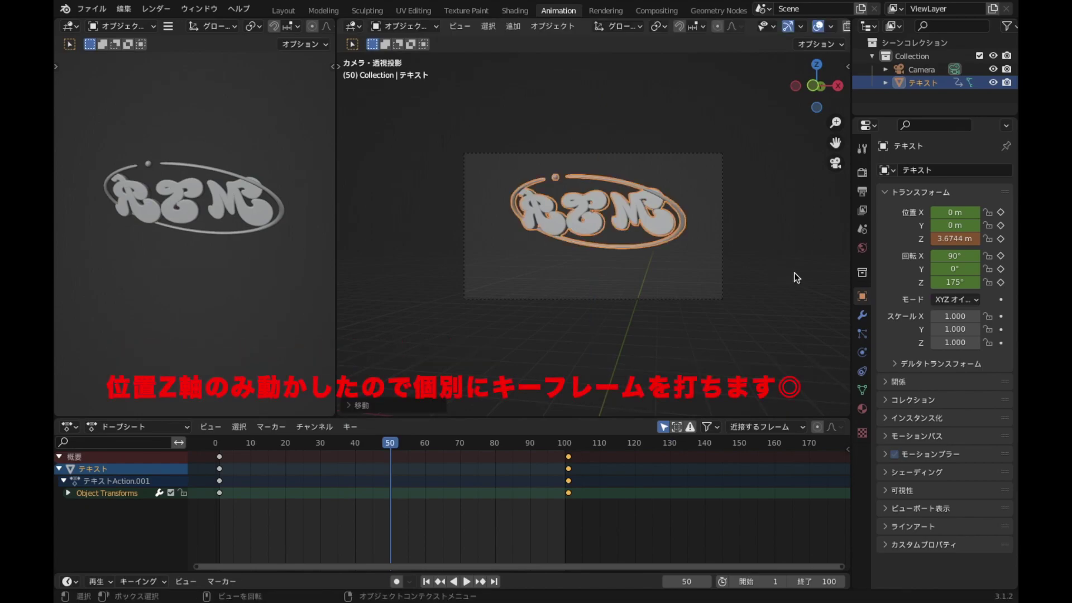
click(1001, 239)
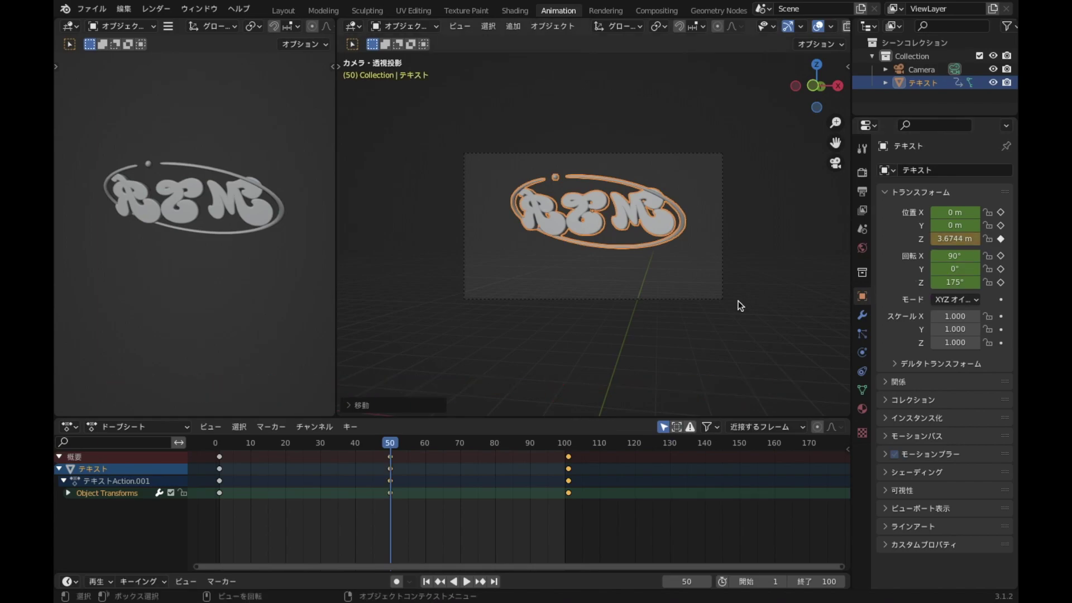
key(space)
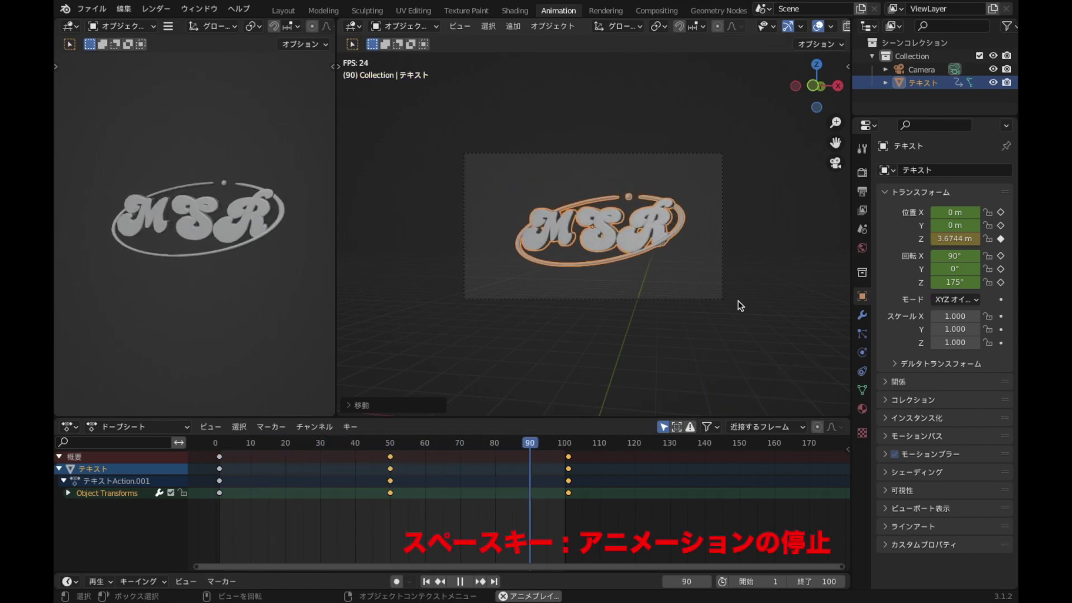
key(space)
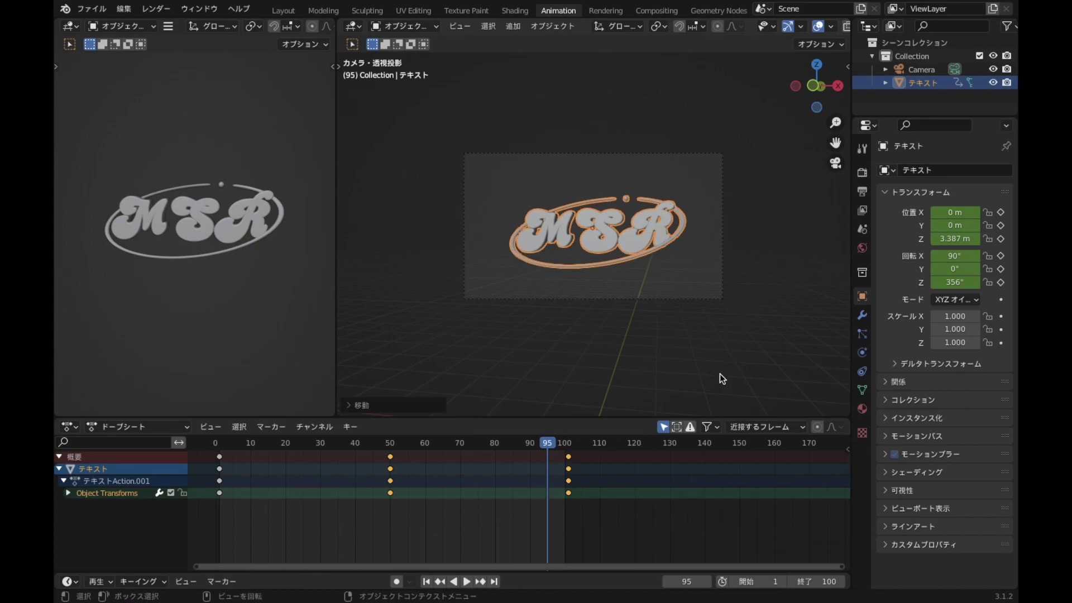
key(a)
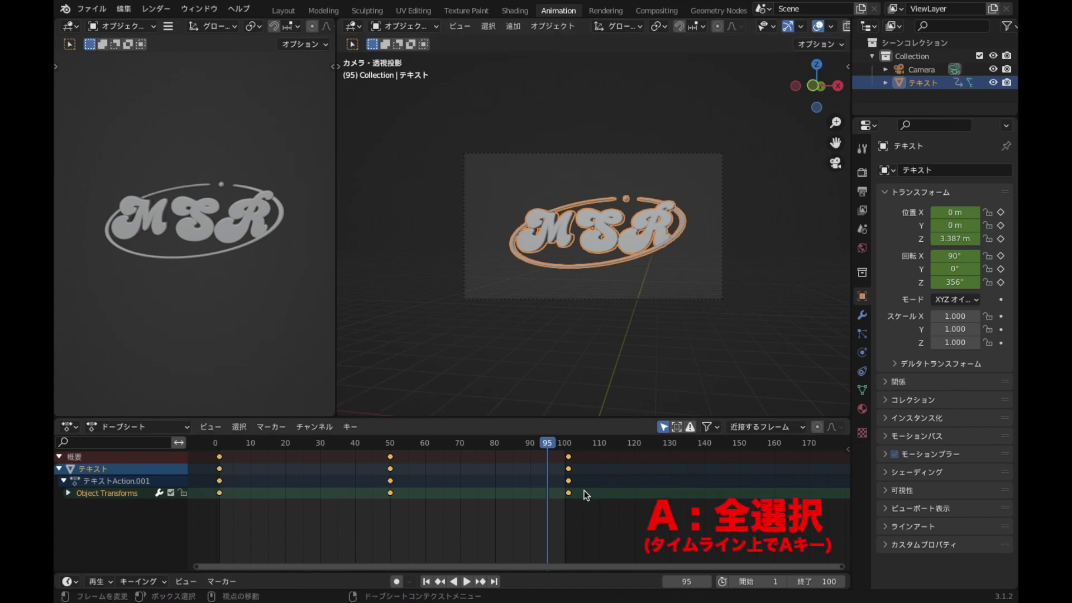
Set all the logo's keyframes to Linear interpolation and preview the constant-speed spin
right_click(715, 467)
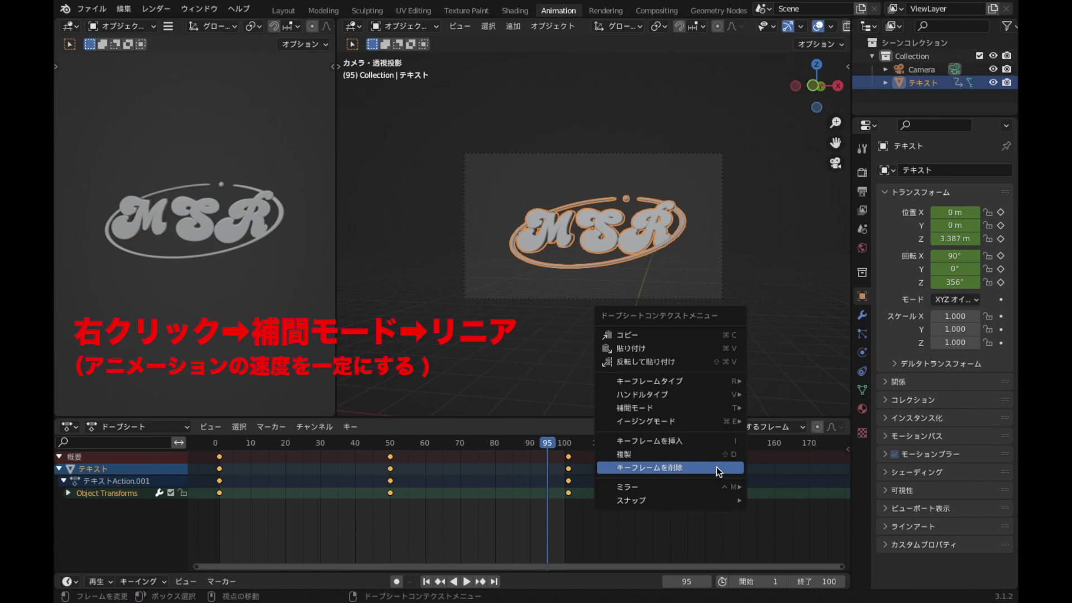
mouse_move(635, 408)
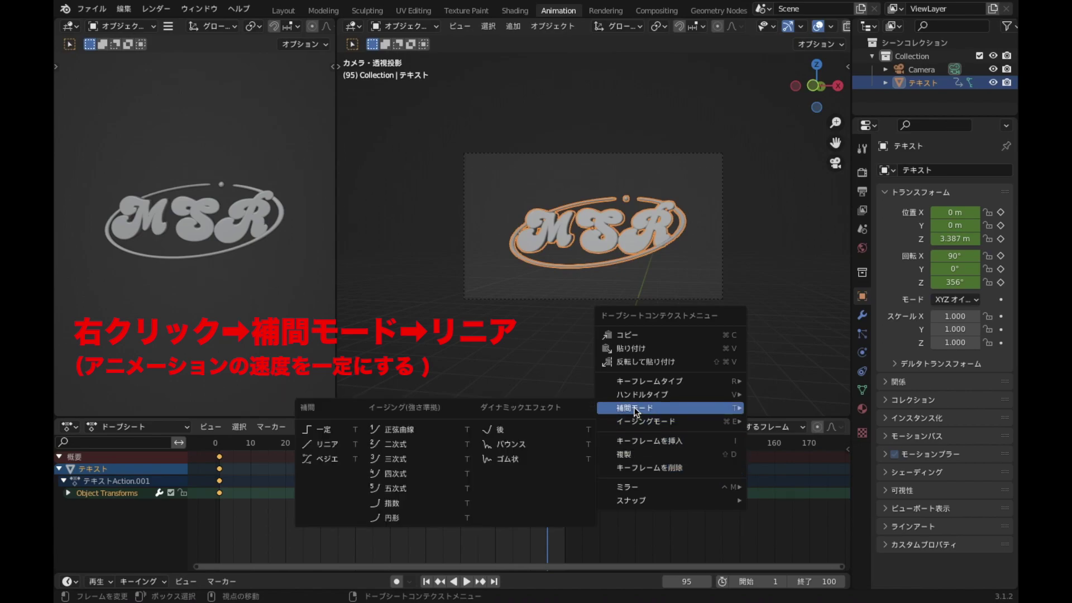
click(321, 444)
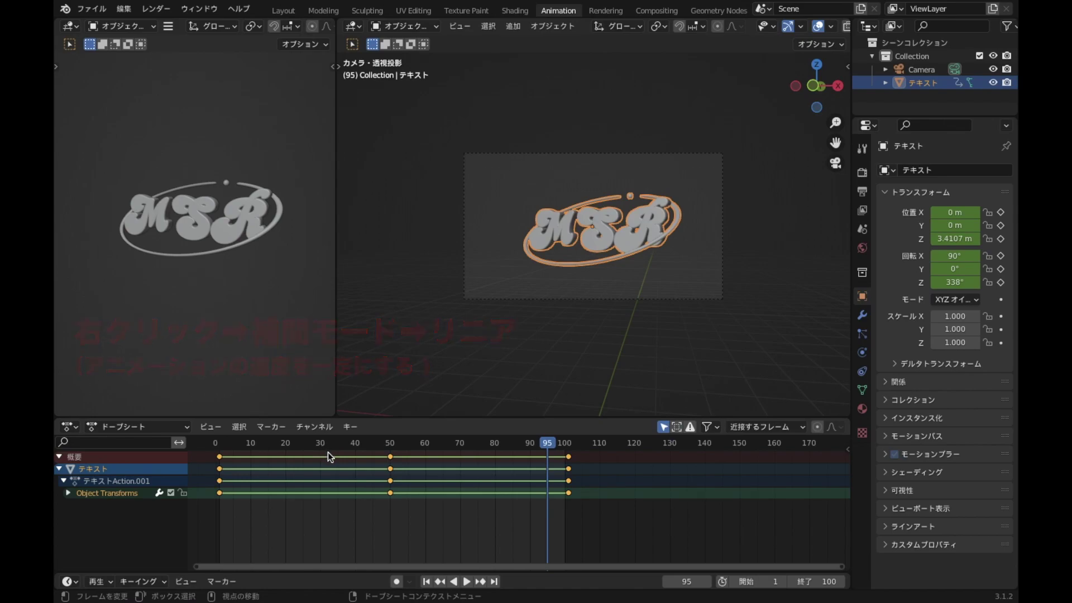
key(space)
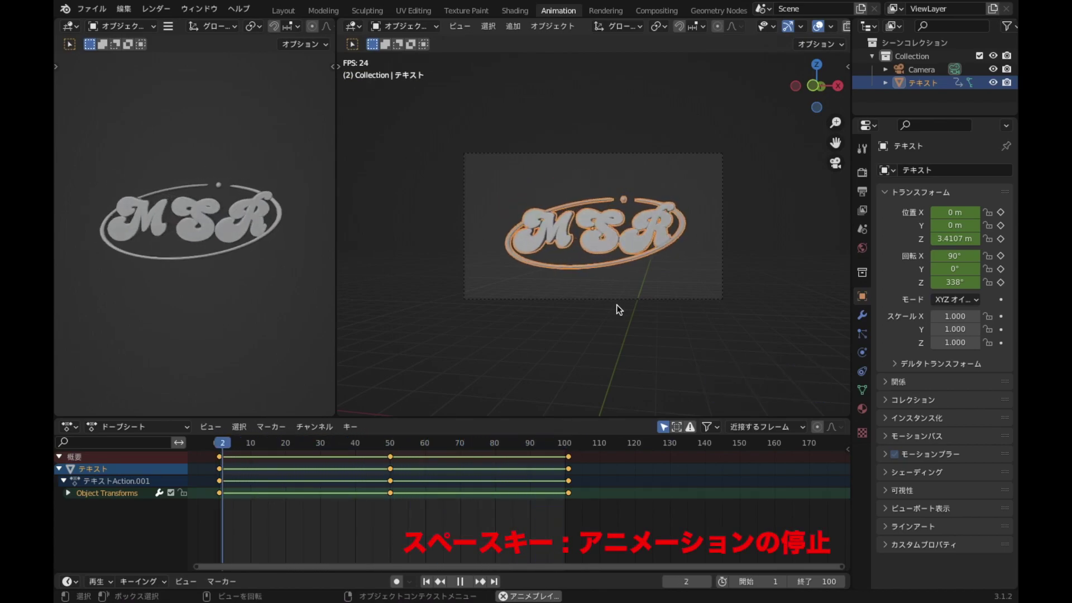
key(space)
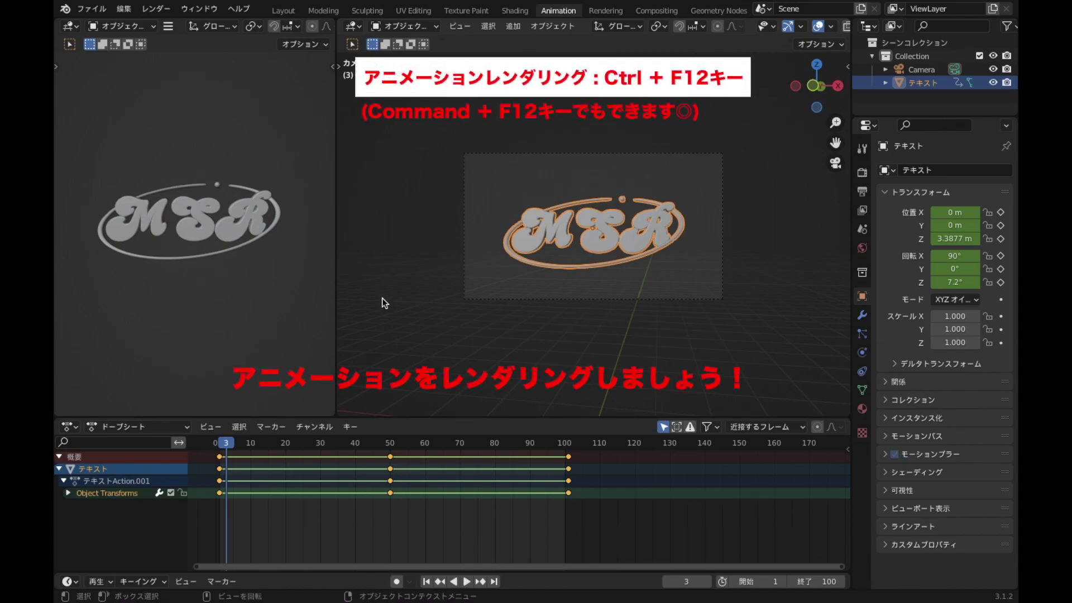
Open the Render menu to prepare rendering the spinning, bobbing logo animation
click(168, 9)
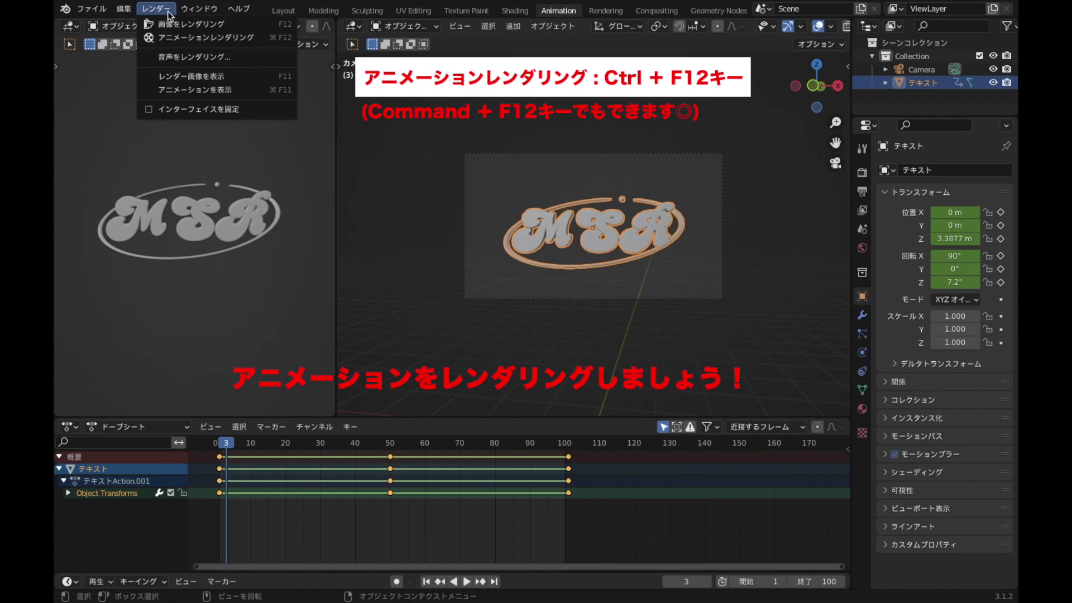